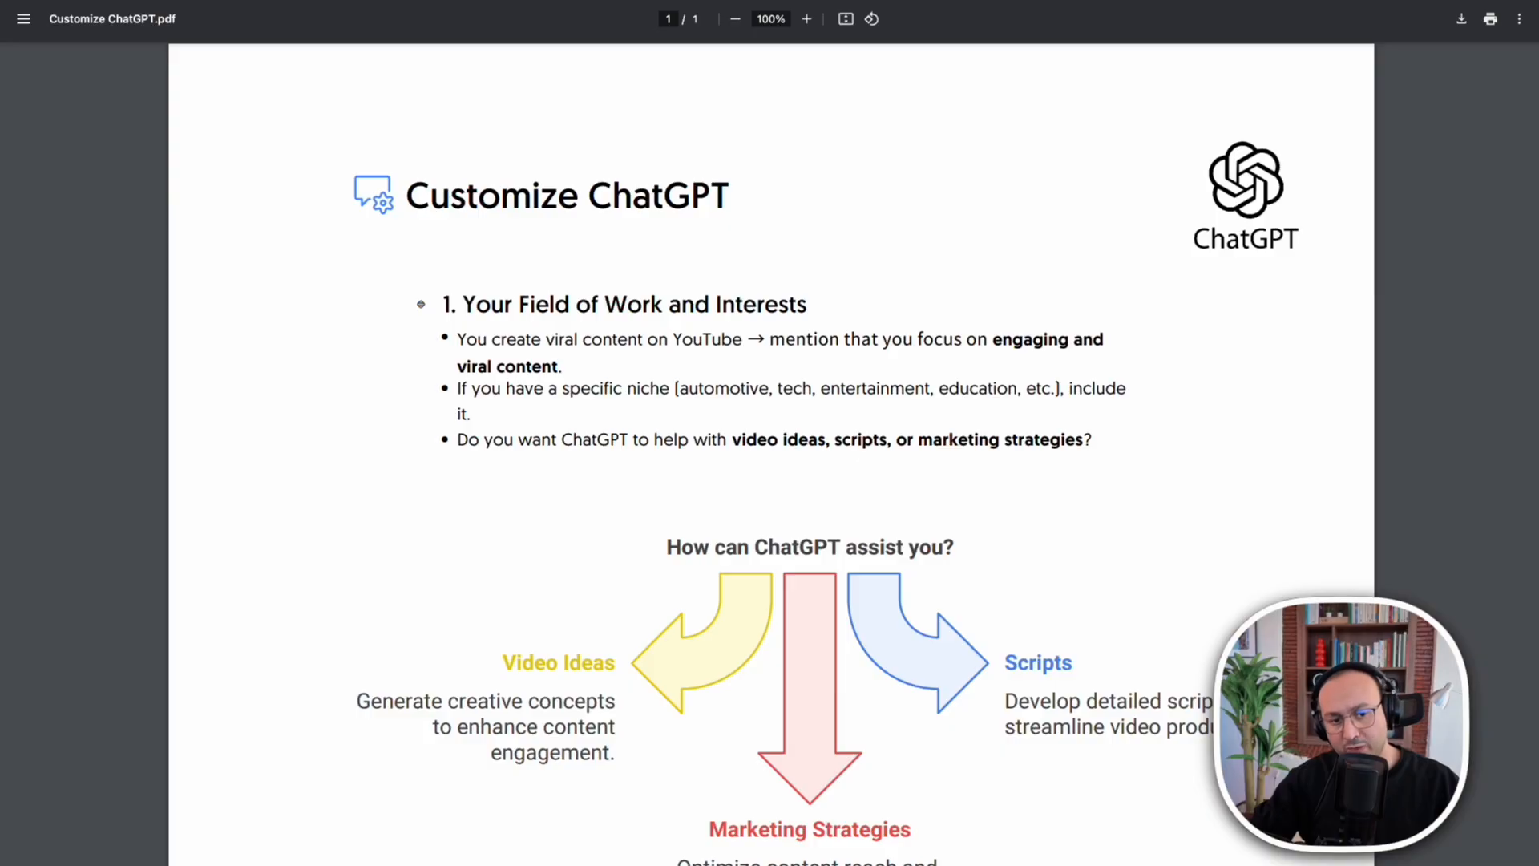
Read through the English and French Customize ChatGPT PDF guides on fields of work, interests and communication style
{"action": "scroll", "coordinate": [961, 483], "scroll_direction": "down", "scroll_amount": 2}
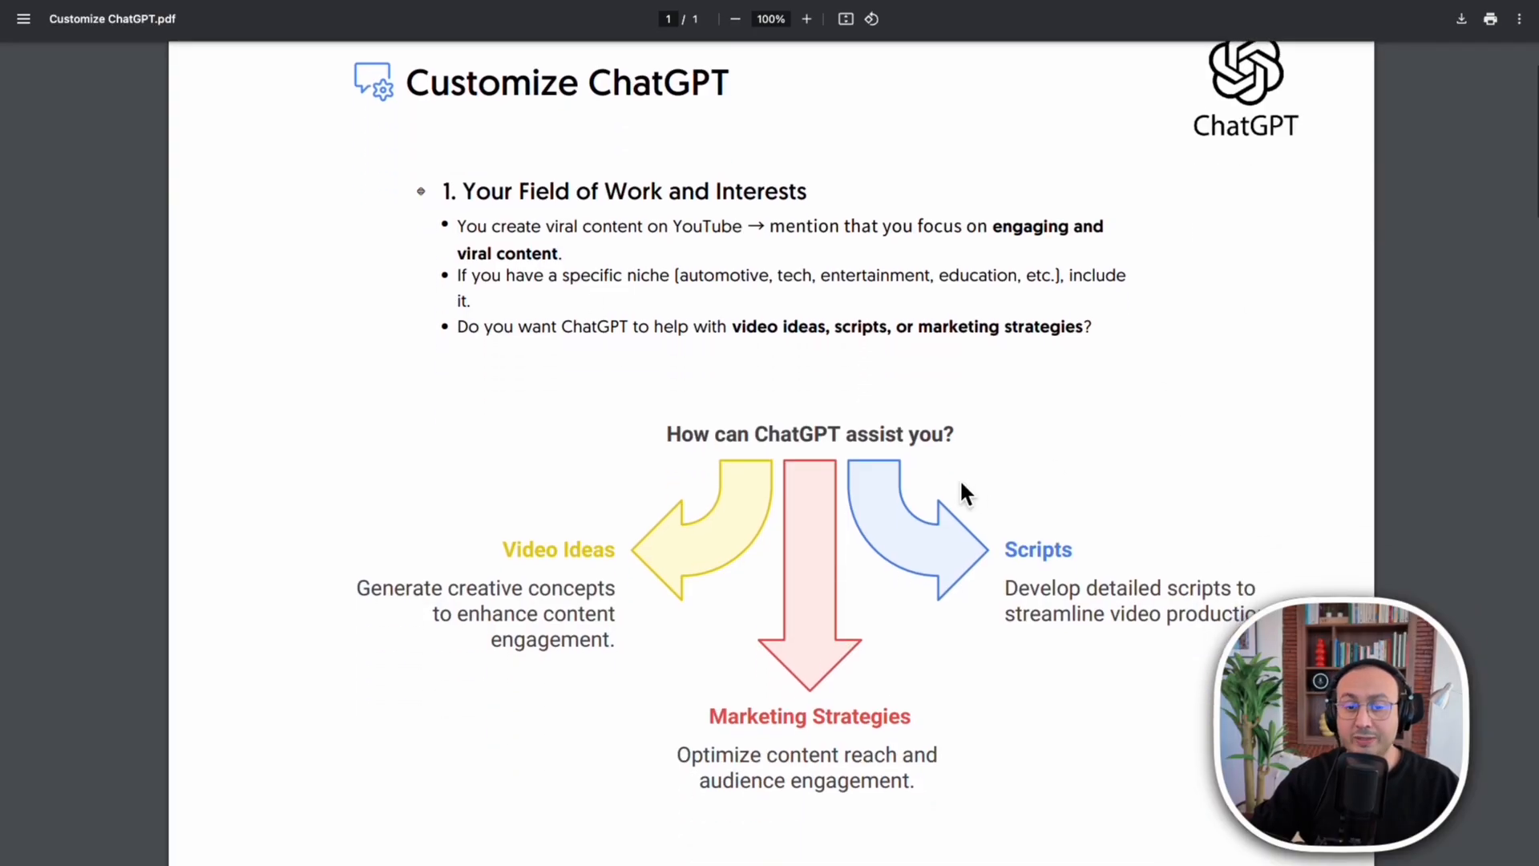
{"action": "scroll", "coordinate": [961, 483], "scroll_direction": "down", "scroll_amount": 10}
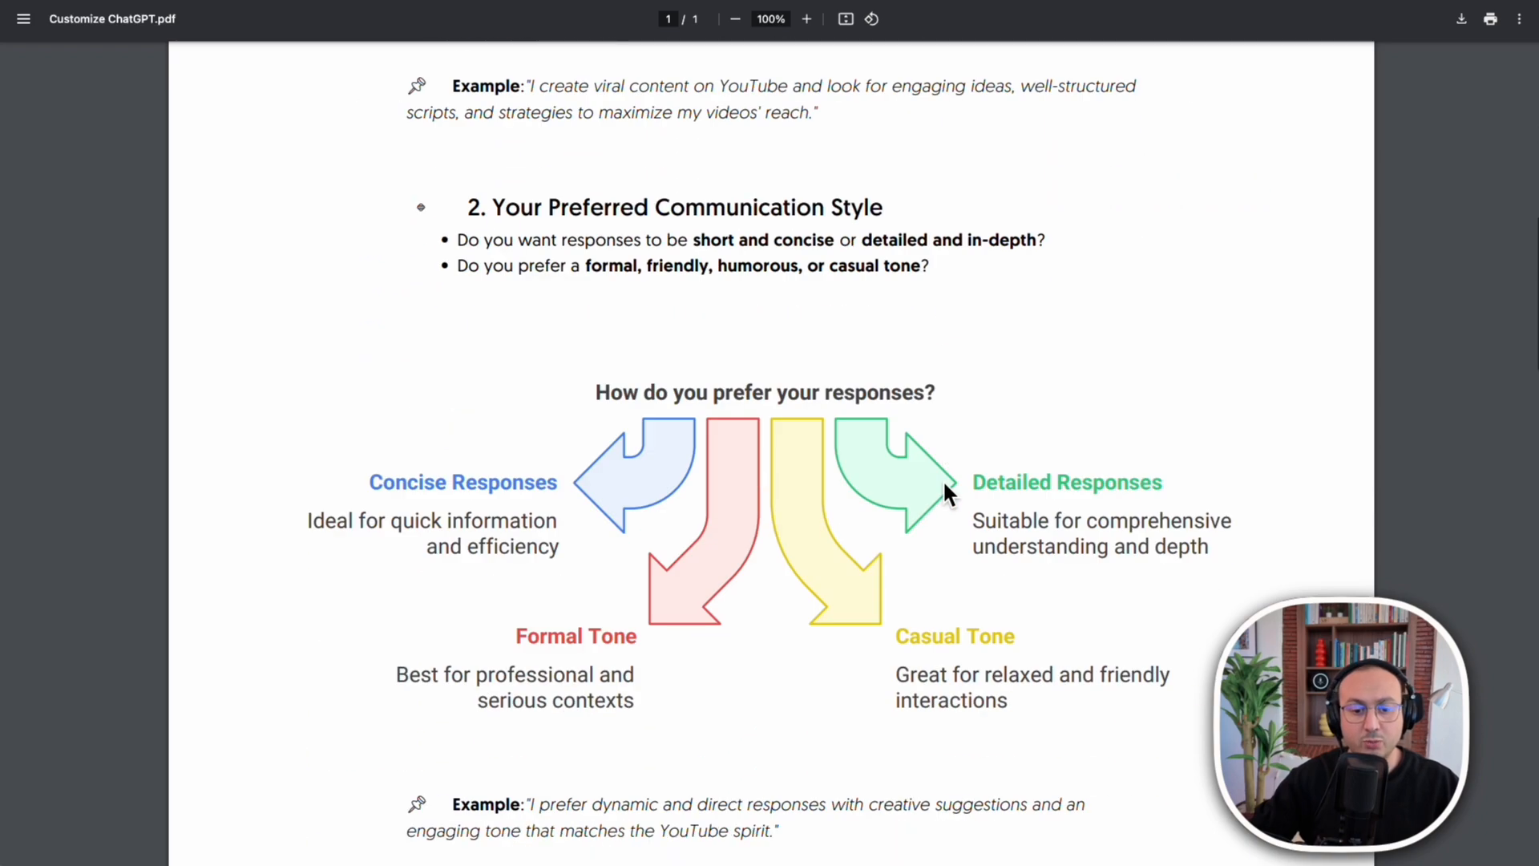
{"action": "scroll", "coordinate": [945, 483], "scroll_direction": "down", "scroll_amount": 8}
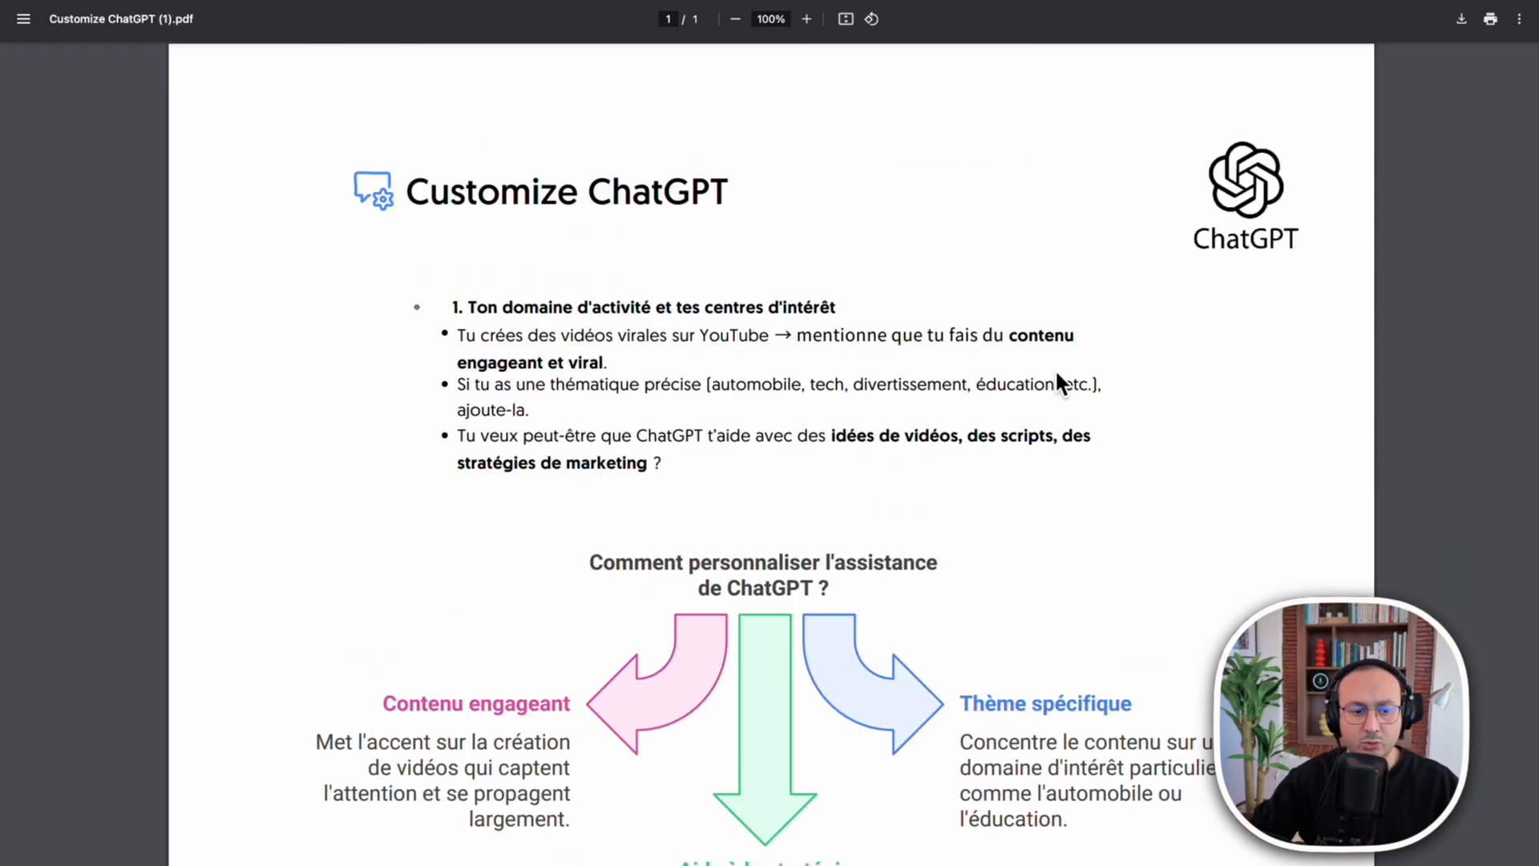
{"action": "scroll", "coordinate": [994, 417], "scroll_direction": "down", "scroll_amount": 6}
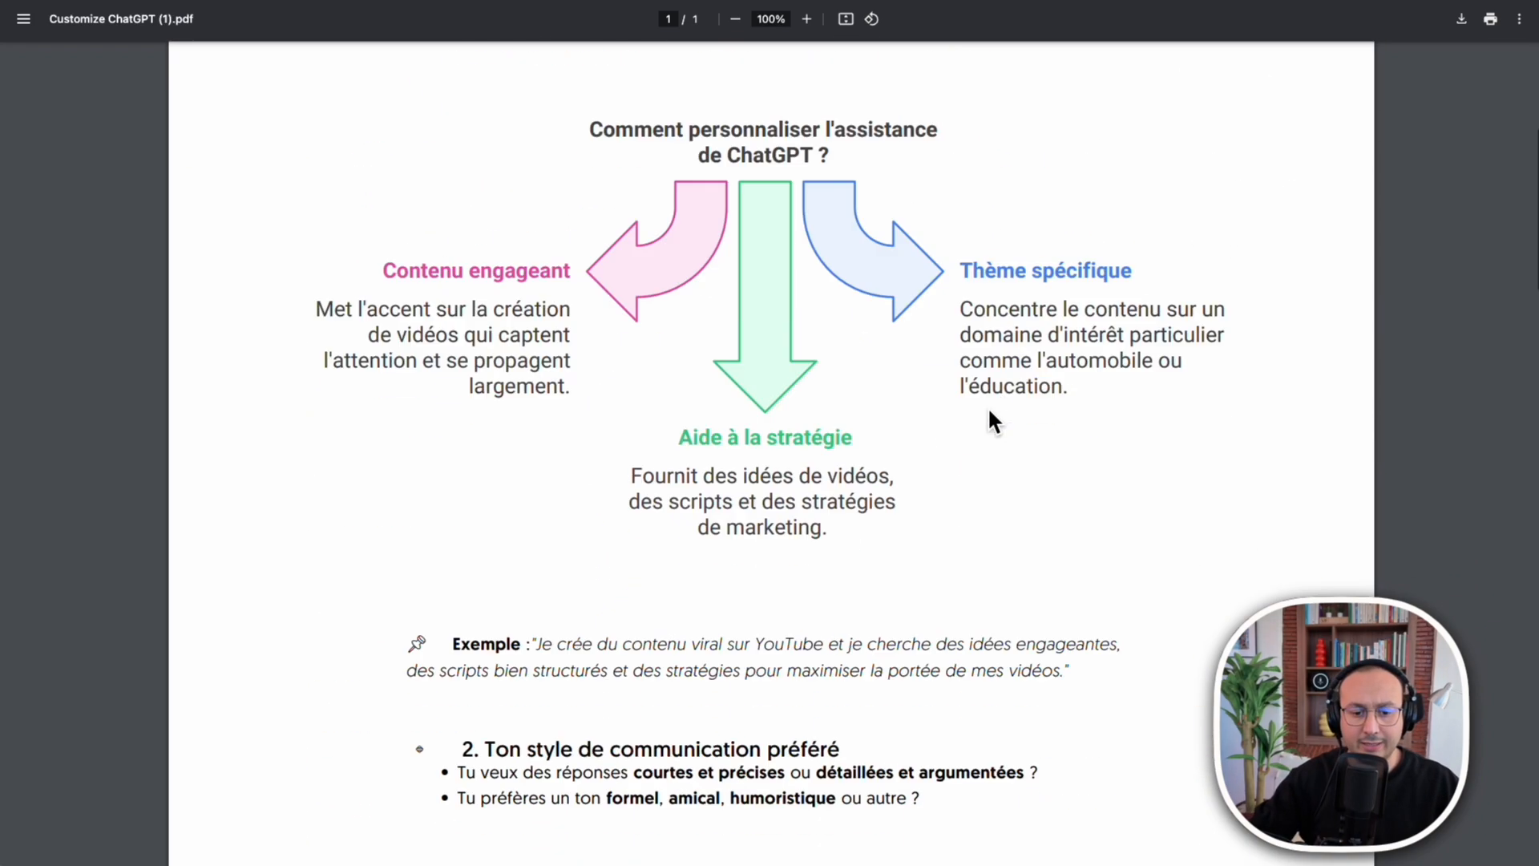
{"action": "scroll", "coordinate": [986, 413], "scroll_direction": "down", "scroll_amount": 3}
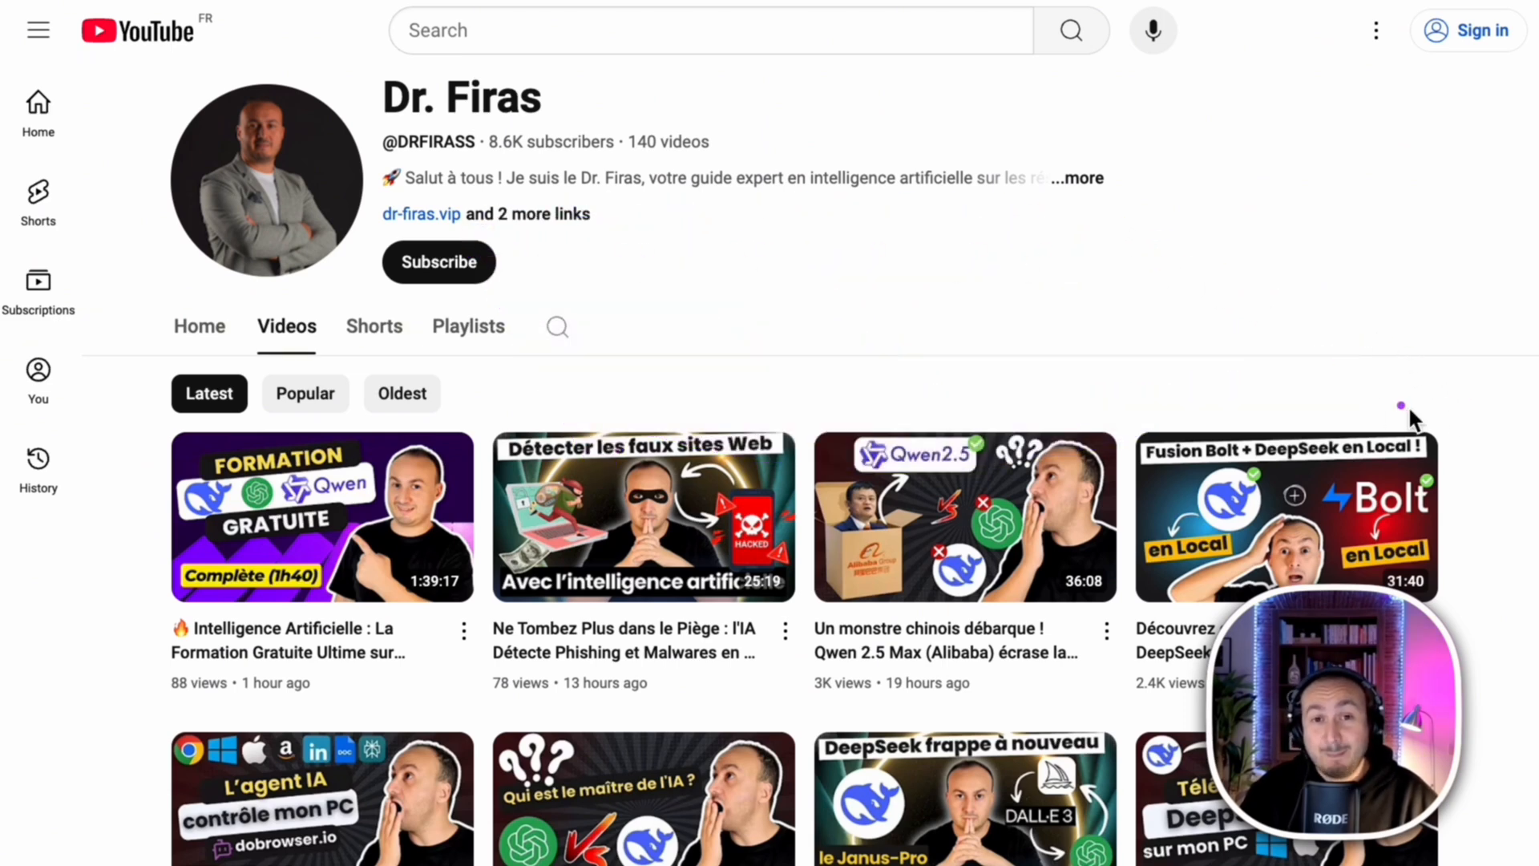
Browse the latest videos listed on the YouTube channel page
{"action": "scroll", "coordinate": [1493, 388], "scroll_direction": "down", "scroll_amount": 4}
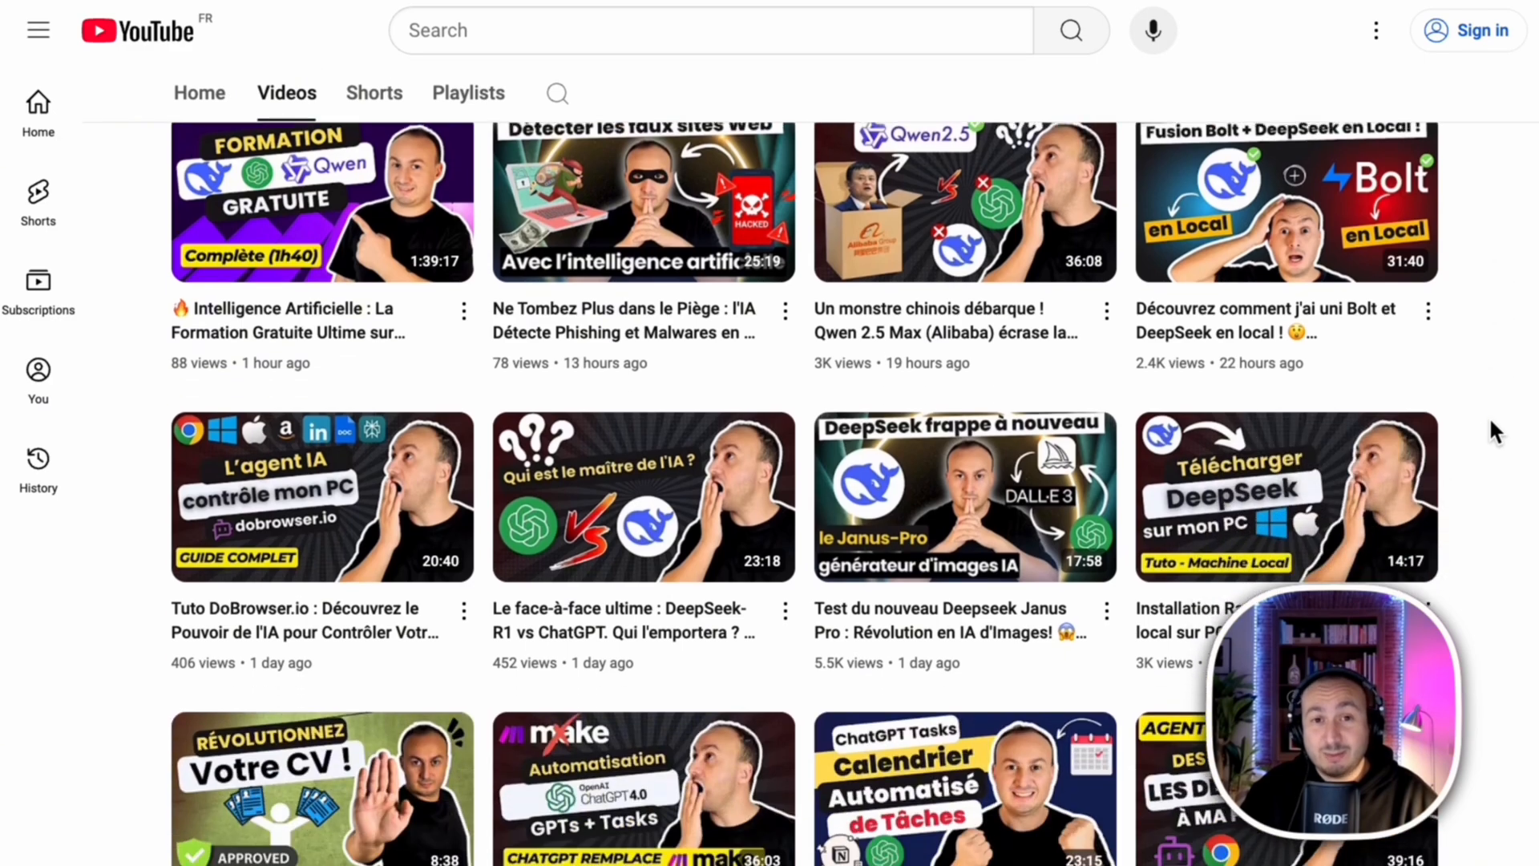
{"action": "scroll", "coordinate": [1490, 420], "scroll_direction": "down", "scroll_amount": 3}
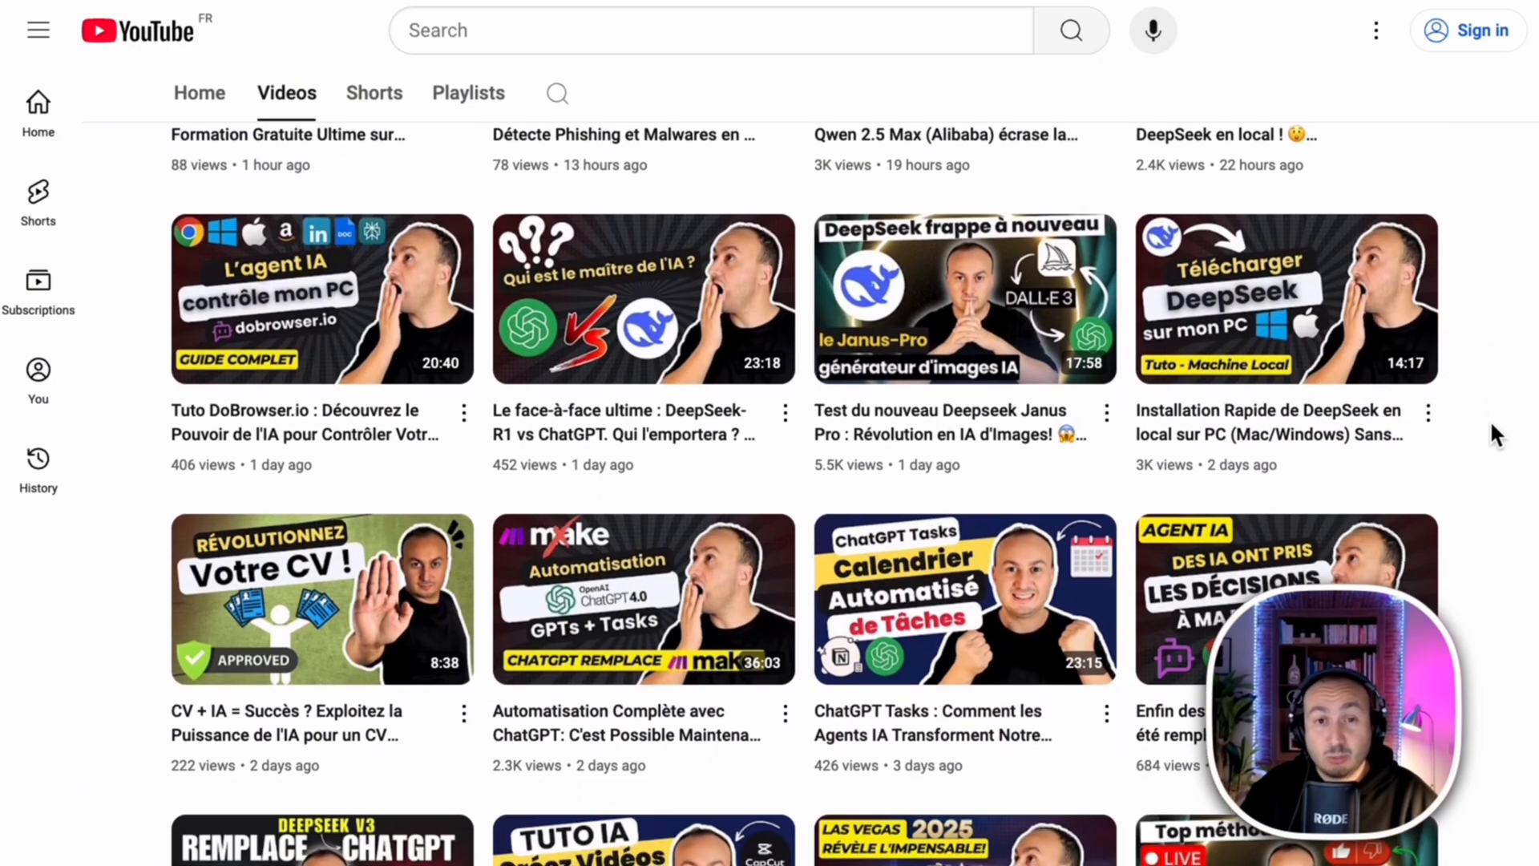
{"action": "scroll", "coordinate": [1489, 420], "scroll_direction": "down", "scroll_amount": 4}
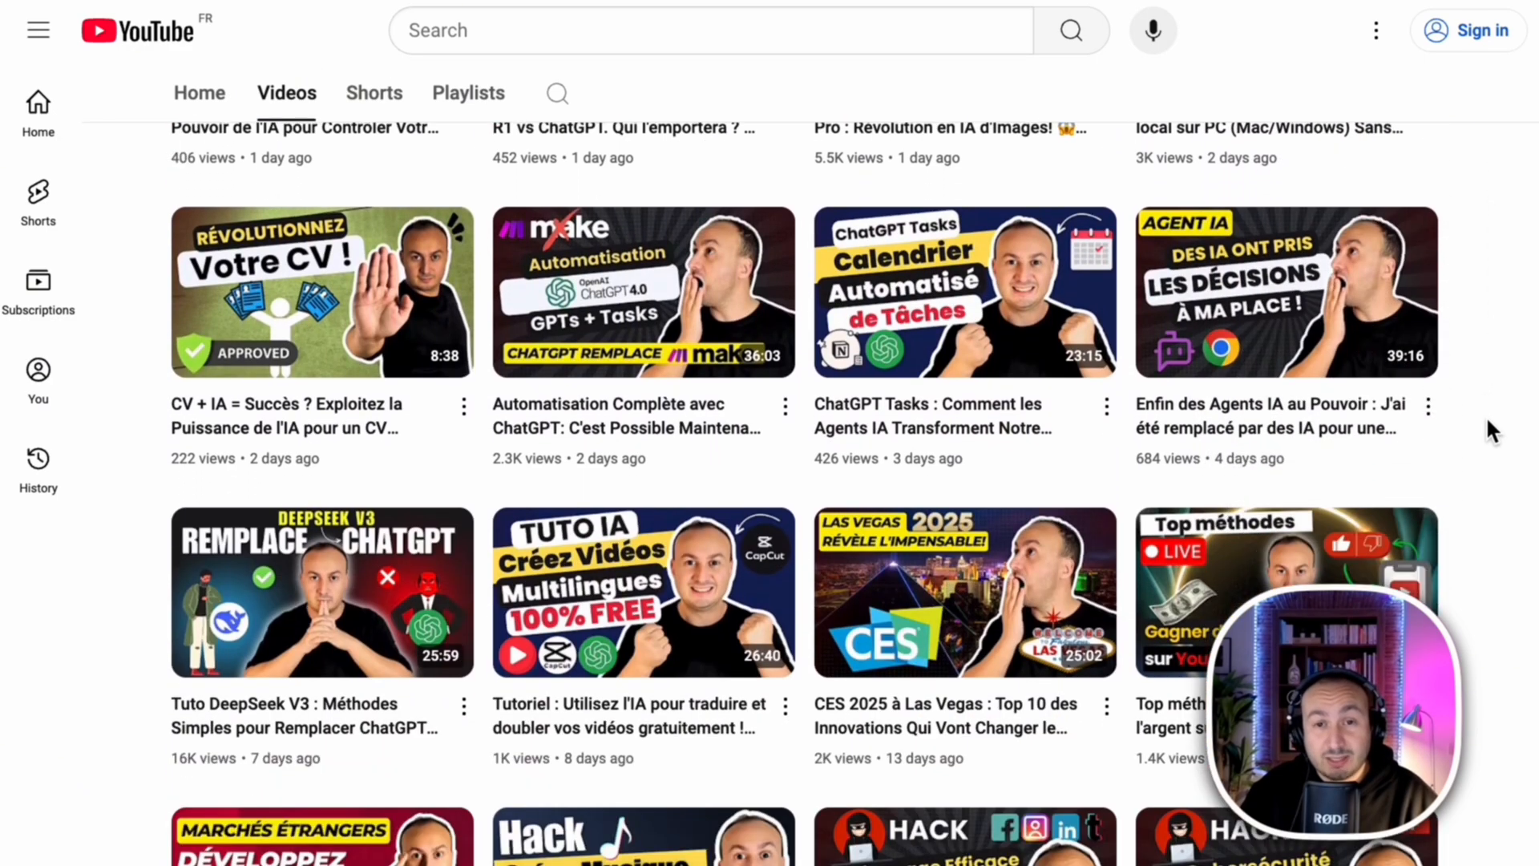
{"action": "scroll", "coordinate": [1487, 420], "scroll_direction": "down", "scroll_amount": 4}
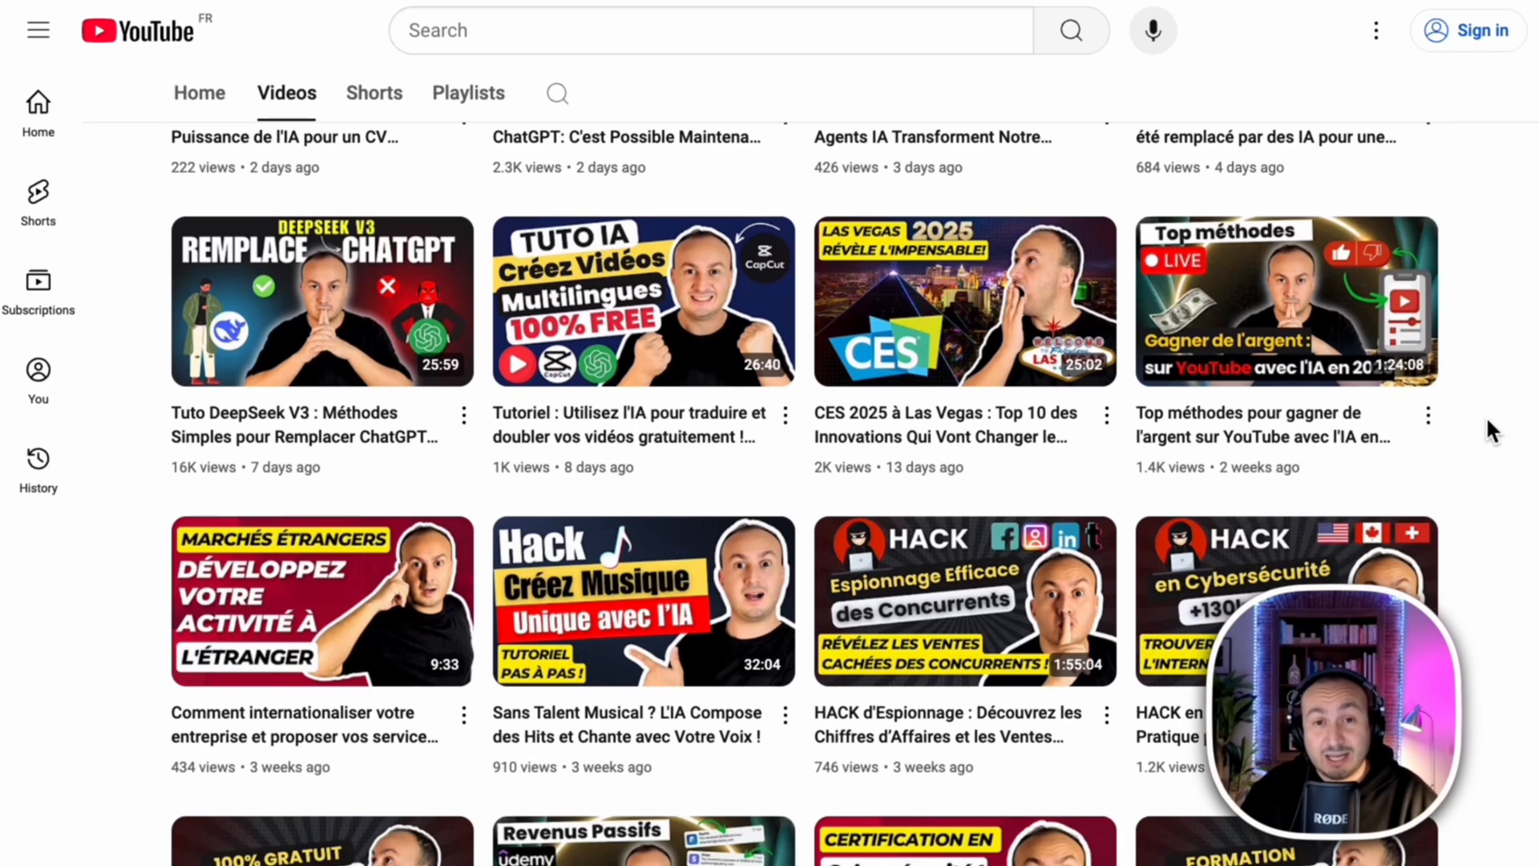
{"action": "scroll", "coordinate": [1488, 420], "scroll_direction": "down", "scroll_amount": 2}
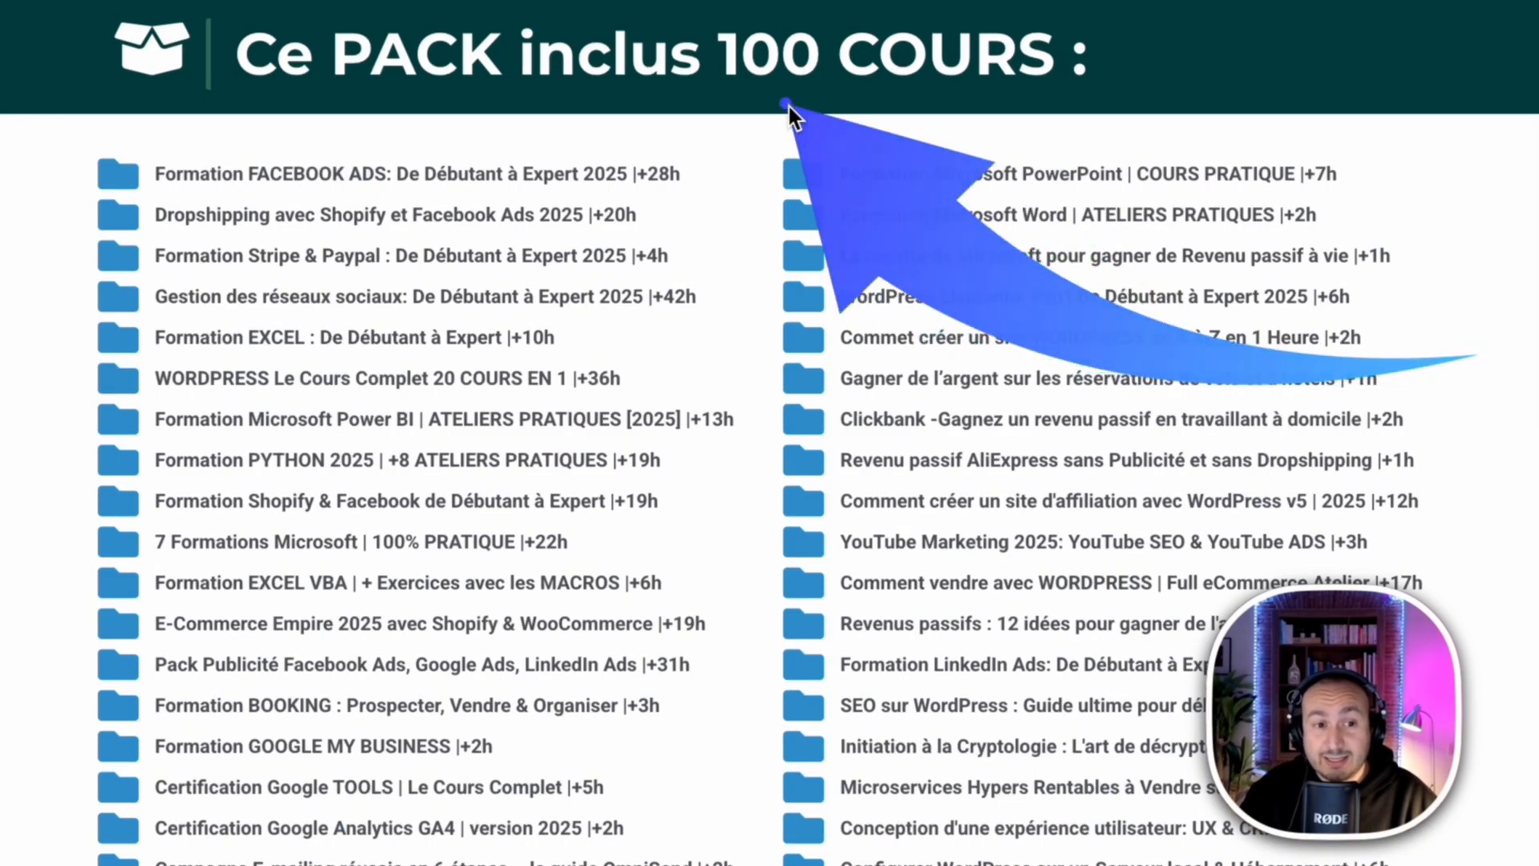
Look through the list of courses included in the 100-course pack
{"action": "scroll", "coordinate": [1481, 311], "scroll_direction": "down", "scroll_amount": 9}
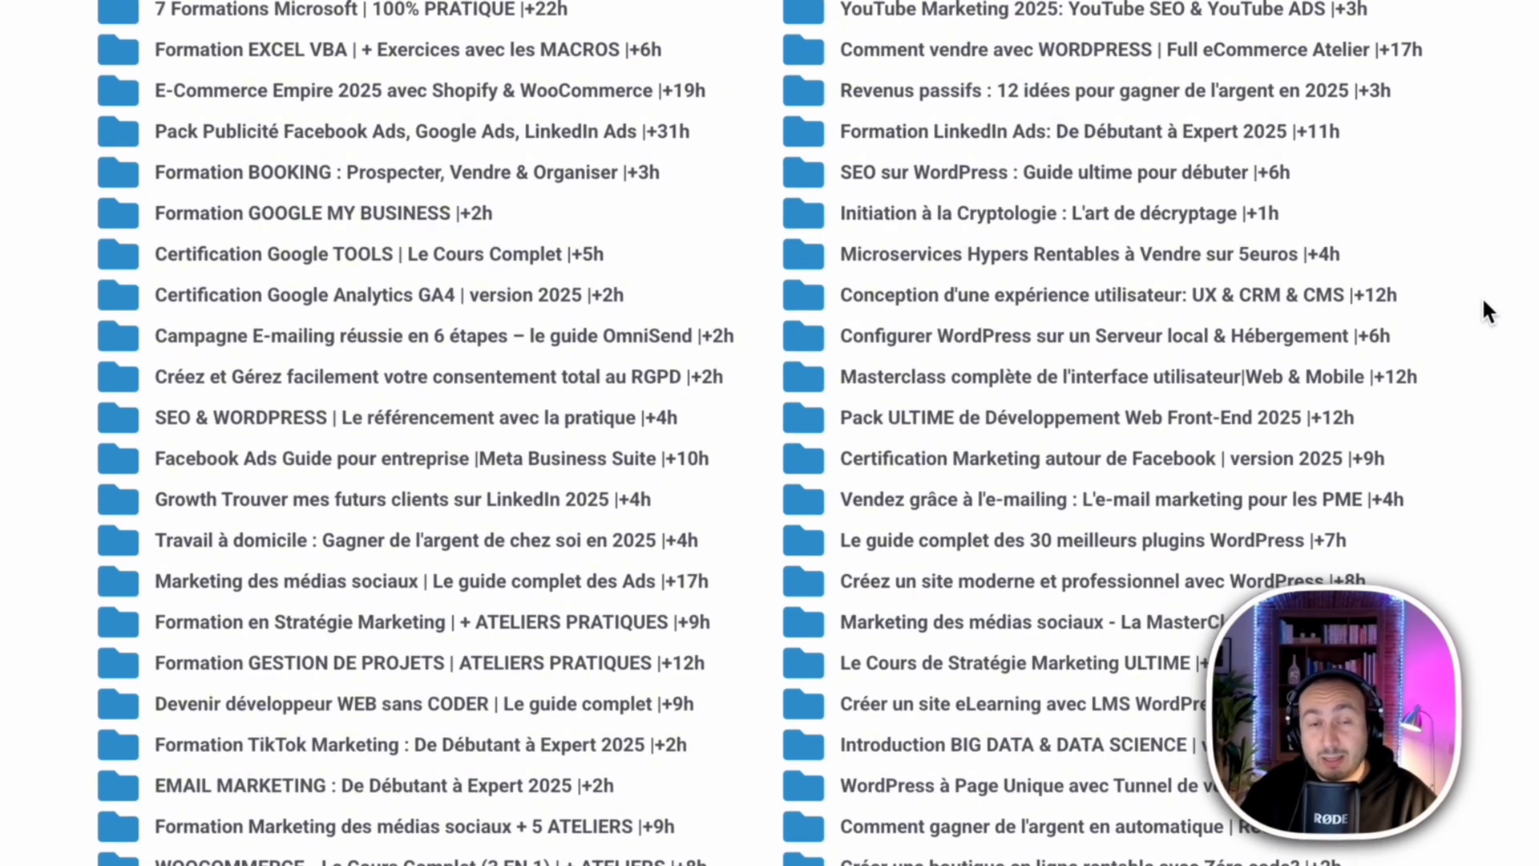
{"action": "scroll", "coordinate": [1488, 311], "scroll_direction": "down", "scroll_amount": 5}
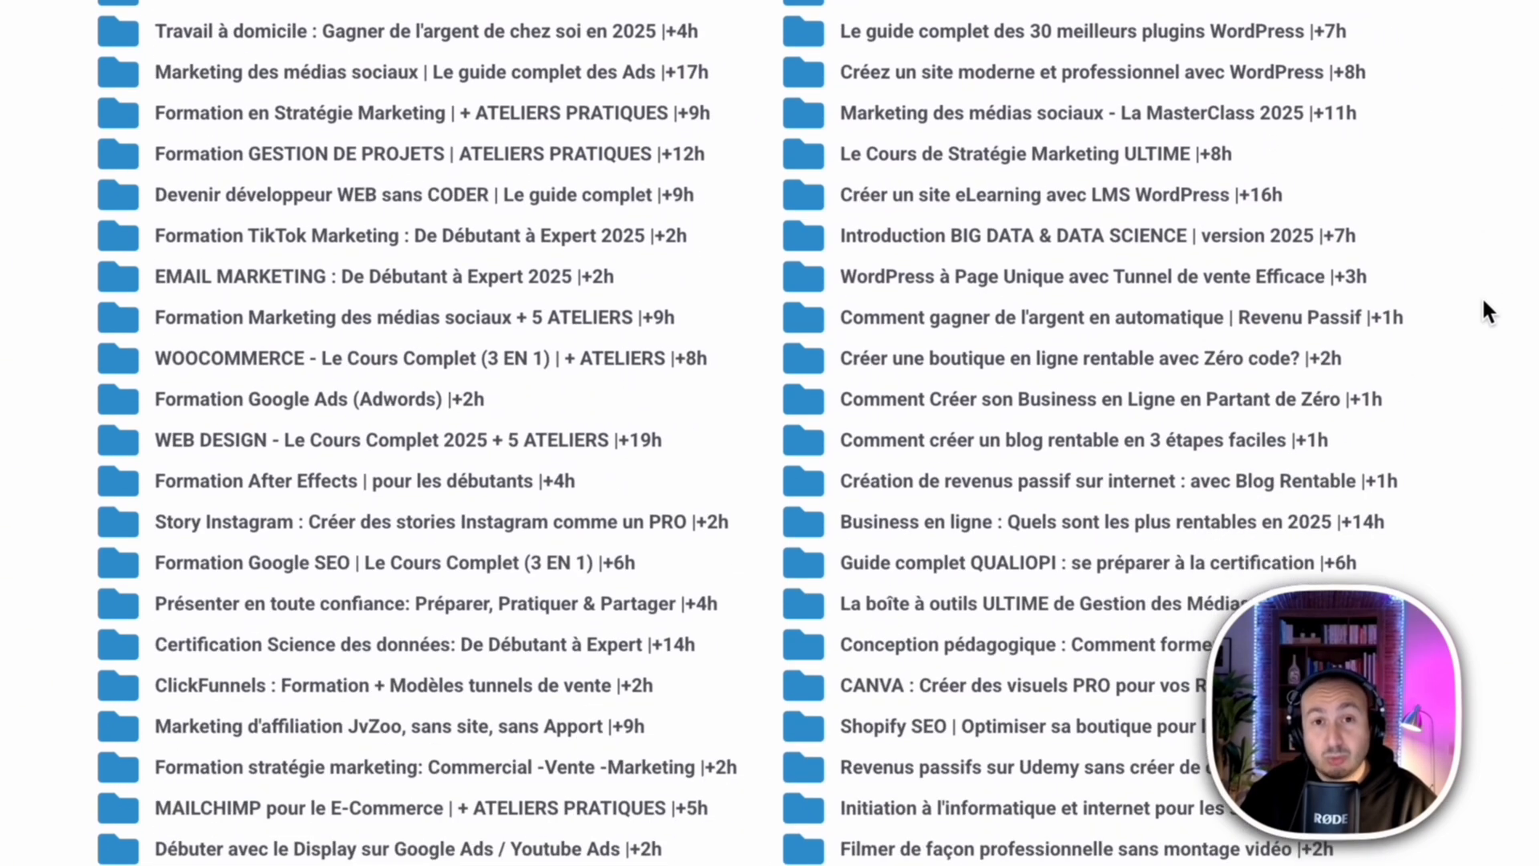
{"action": "scroll", "coordinate": [1487, 311], "scroll_direction": "down", "scroll_amount": 5}
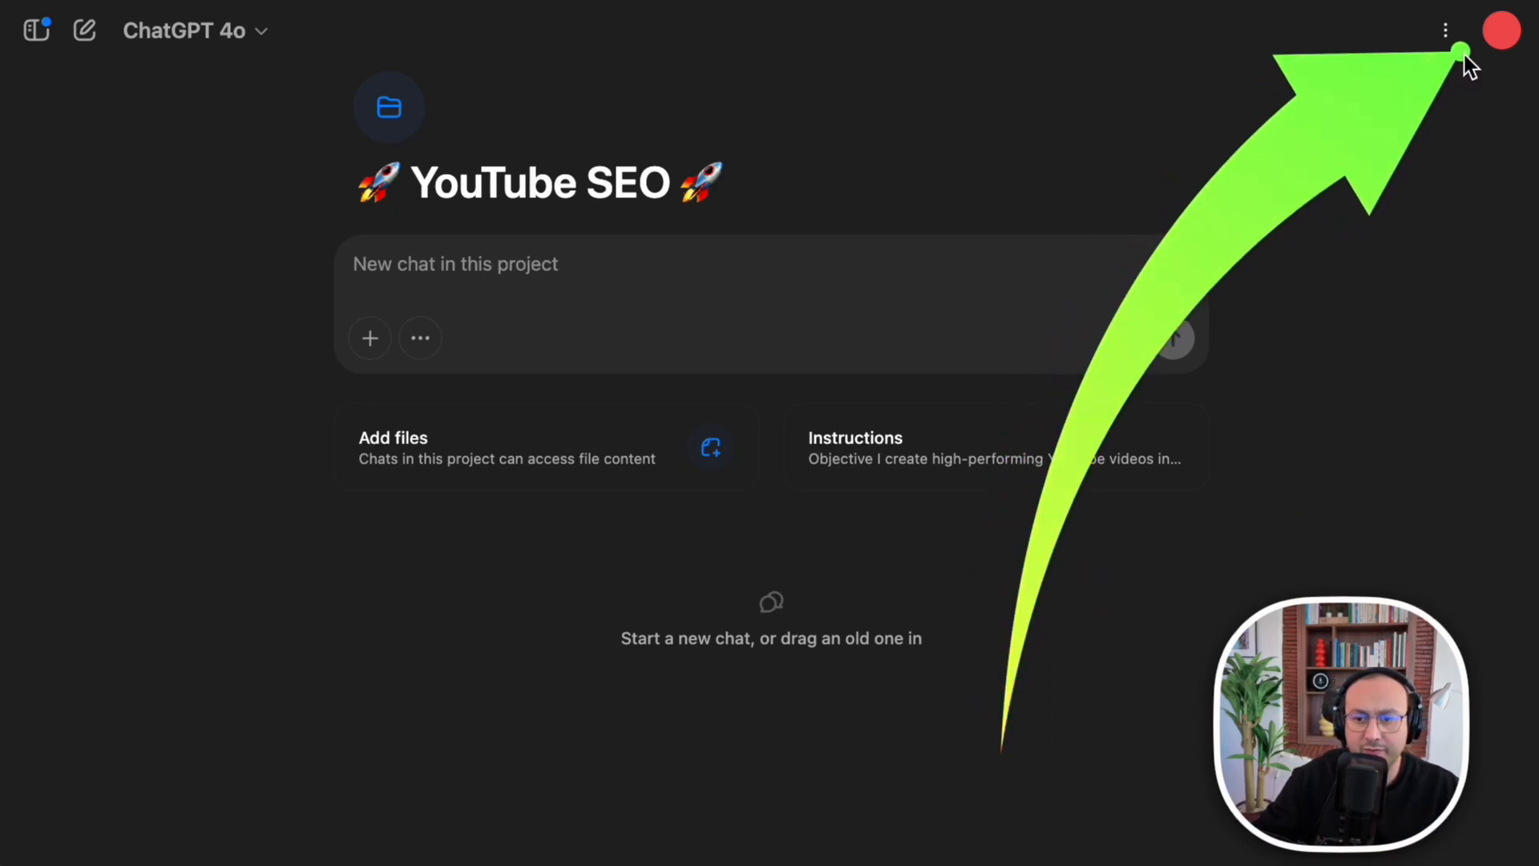
Open the custom instructions from ChatGPT's Personalization settings
{"action": "left_click", "coordinate": [1502, 32]}
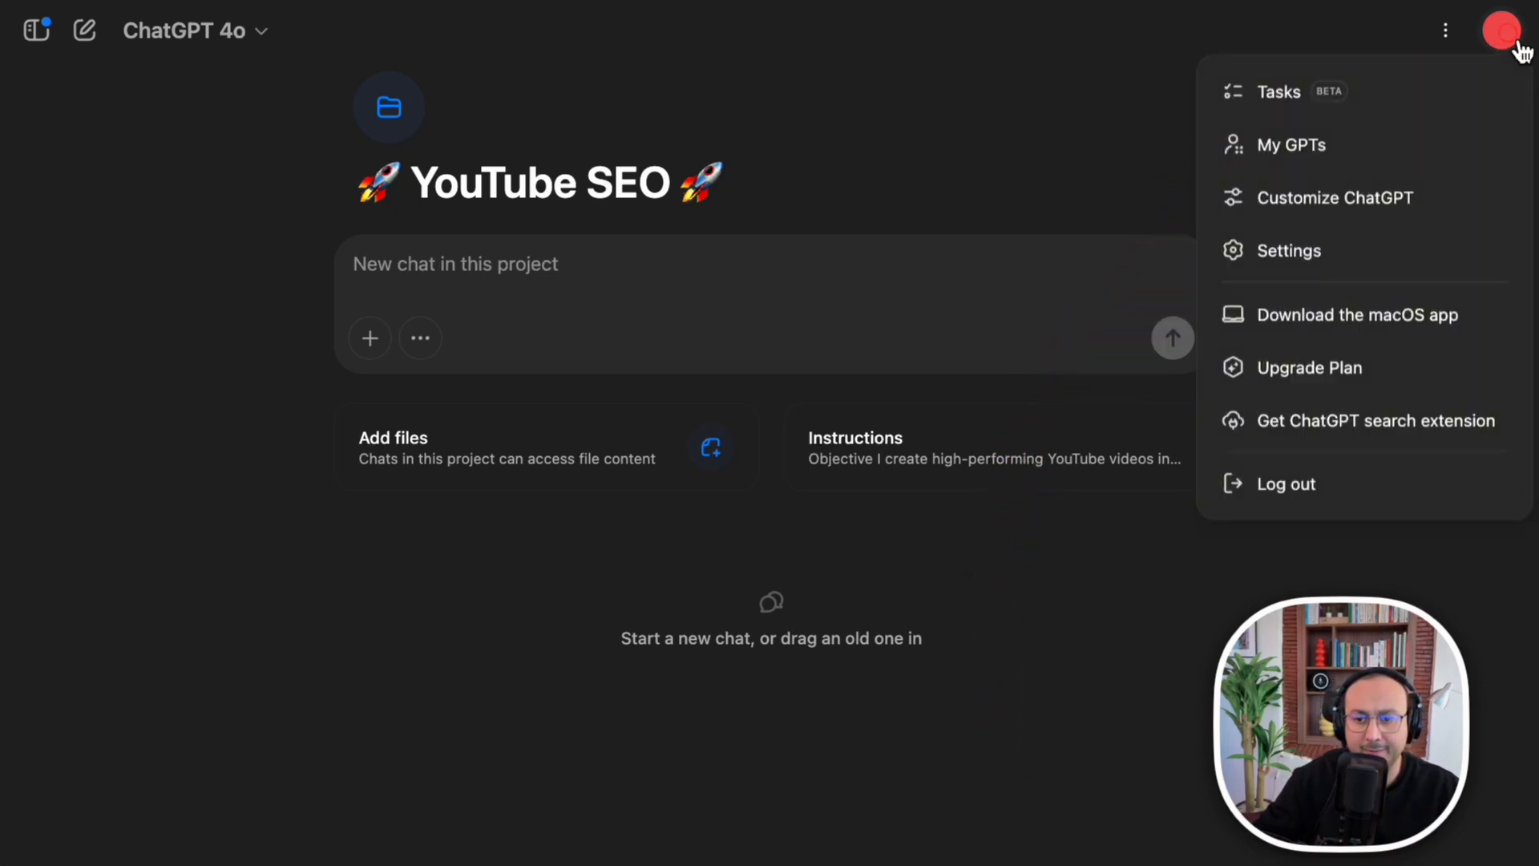
{"action": "left_click", "coordinate": [1337, 266]}
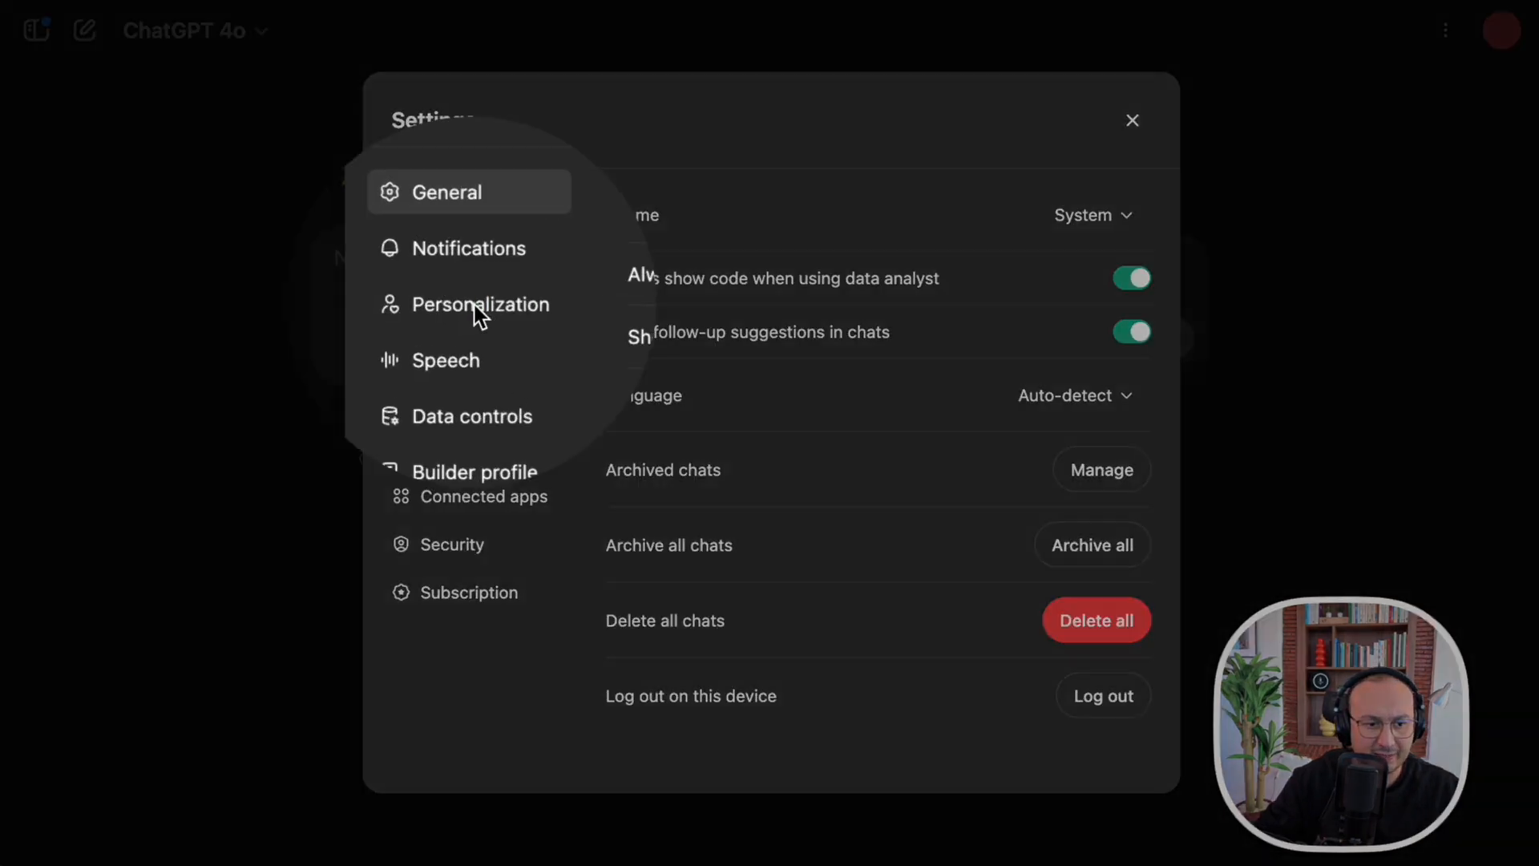
{"action": "left_click", "coordinate": [472, 303]}
{"action": "left_click", "coordinate": [465, 319]}
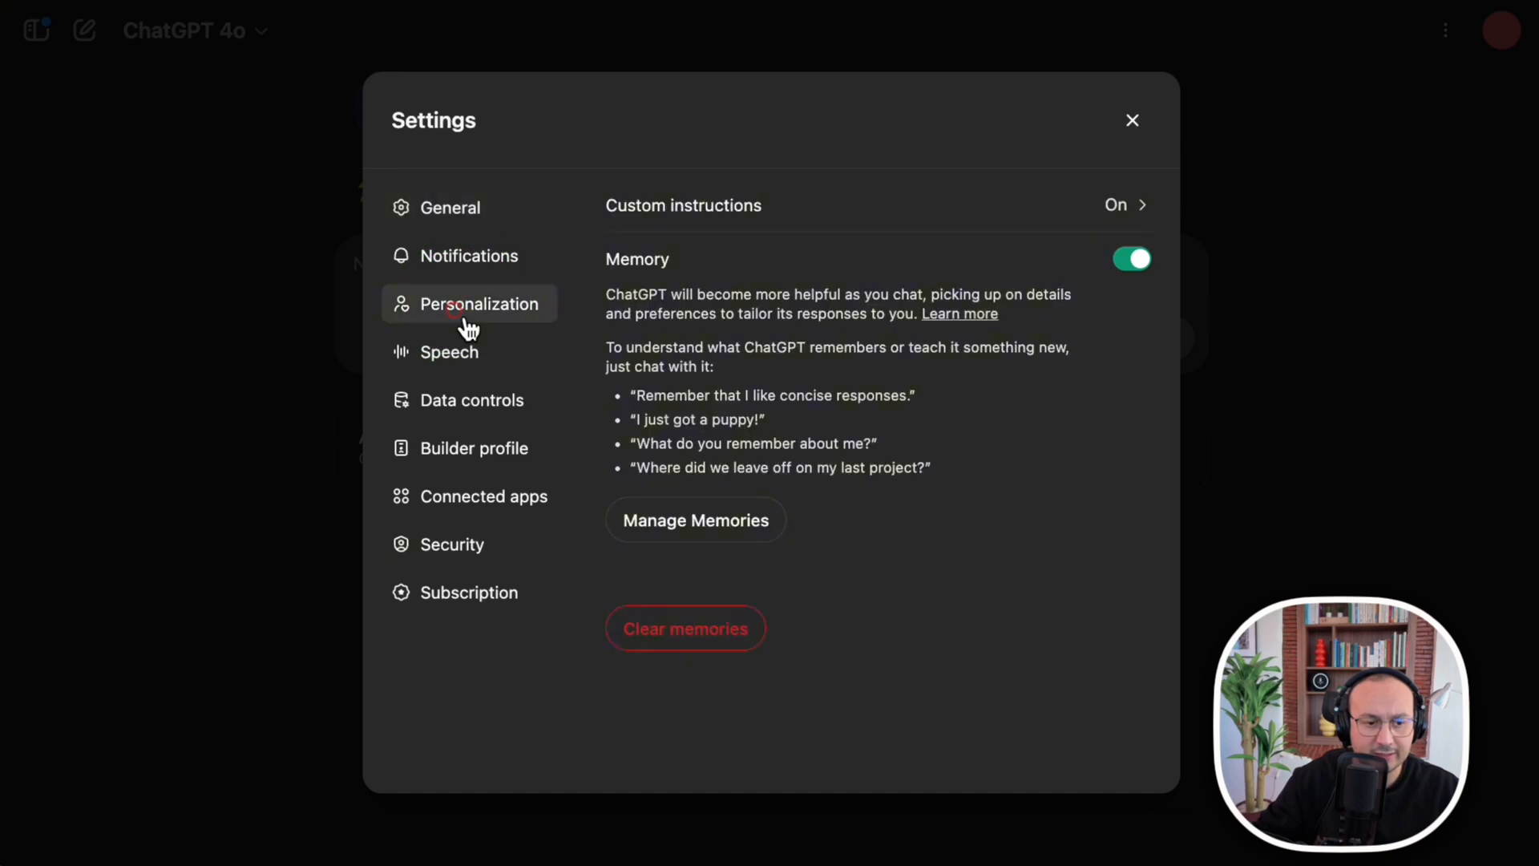
{"action": "left_click", "coordinate": [1117, 207]}
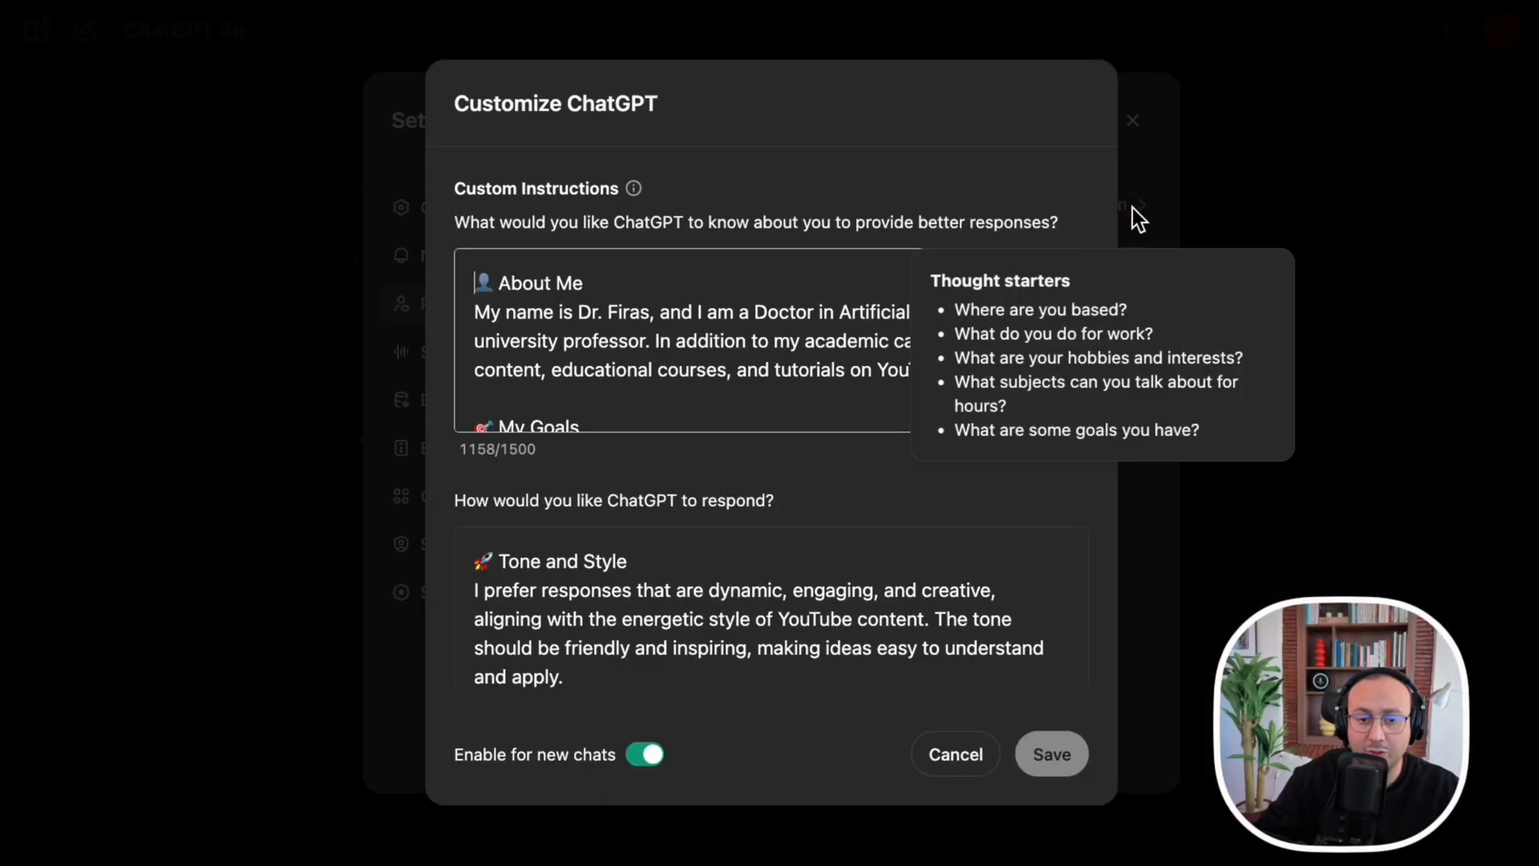
Review the personal background, goals and response style entered in the custom instructions
{"action": "scroll", "coordinate": [725, 221], "scroll_direction": "down", "scroll_amount": 1}
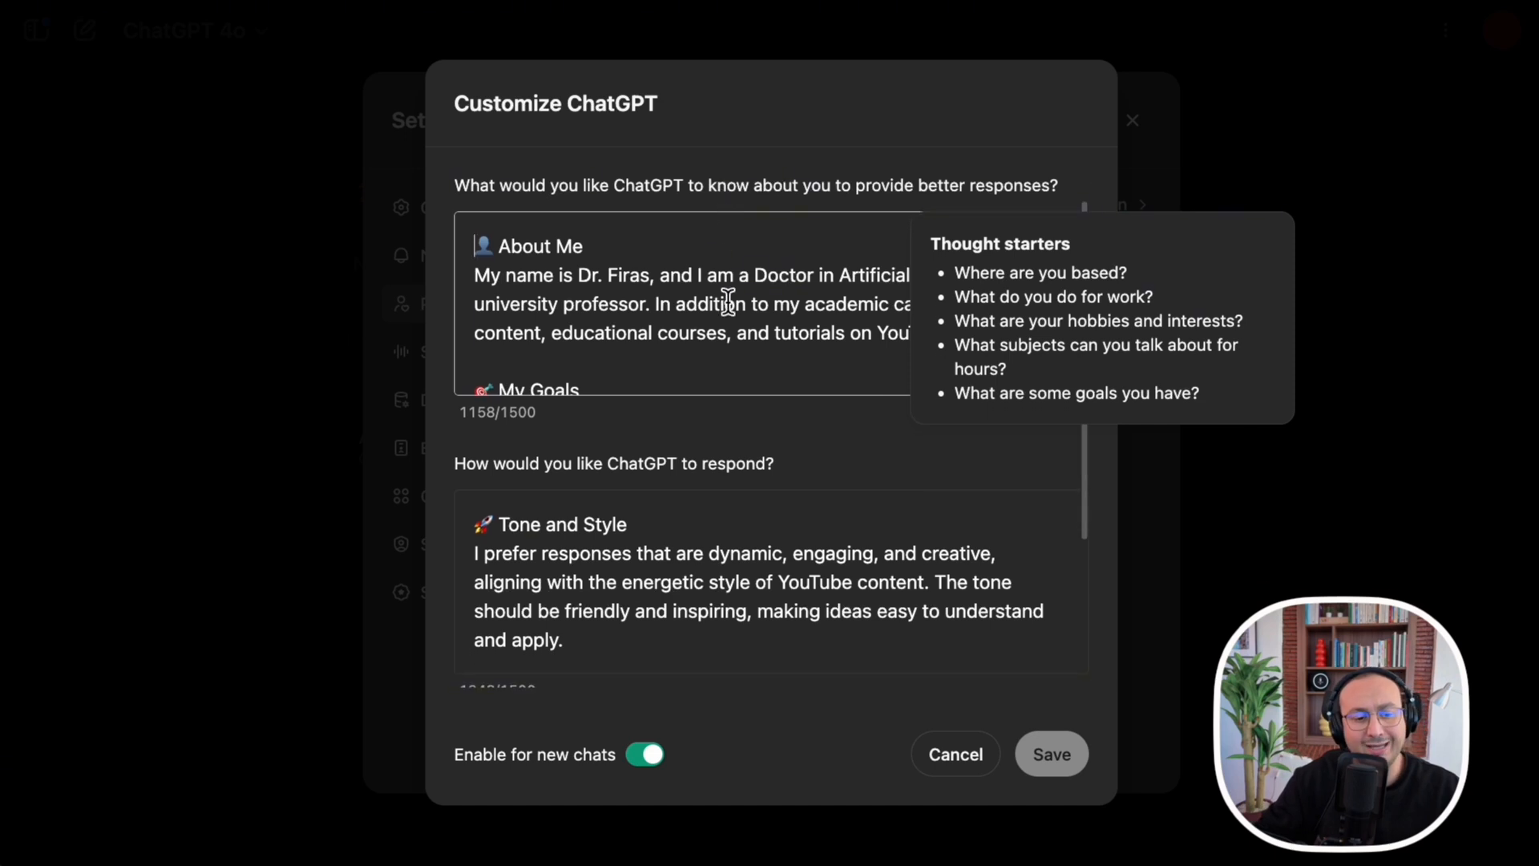
{"action": "scroll", "coordinate": [736, 396], "scroll_direction": "down", "scroll_amount": 3}
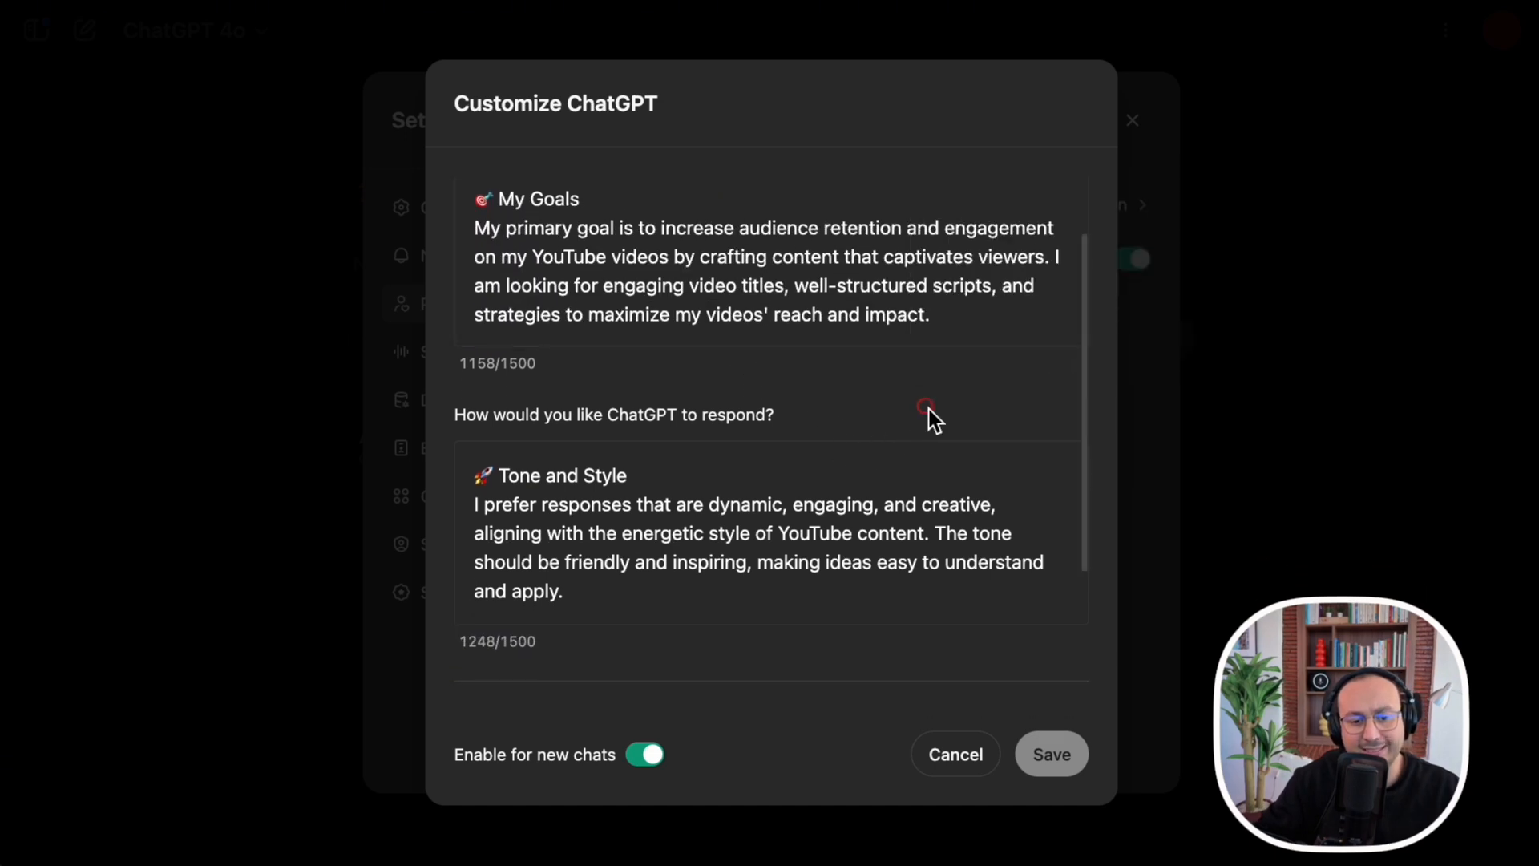
{"action": "scroll", "coordinate": [927, 416], "scroll_direction": "down", "scroll_amount": 4}
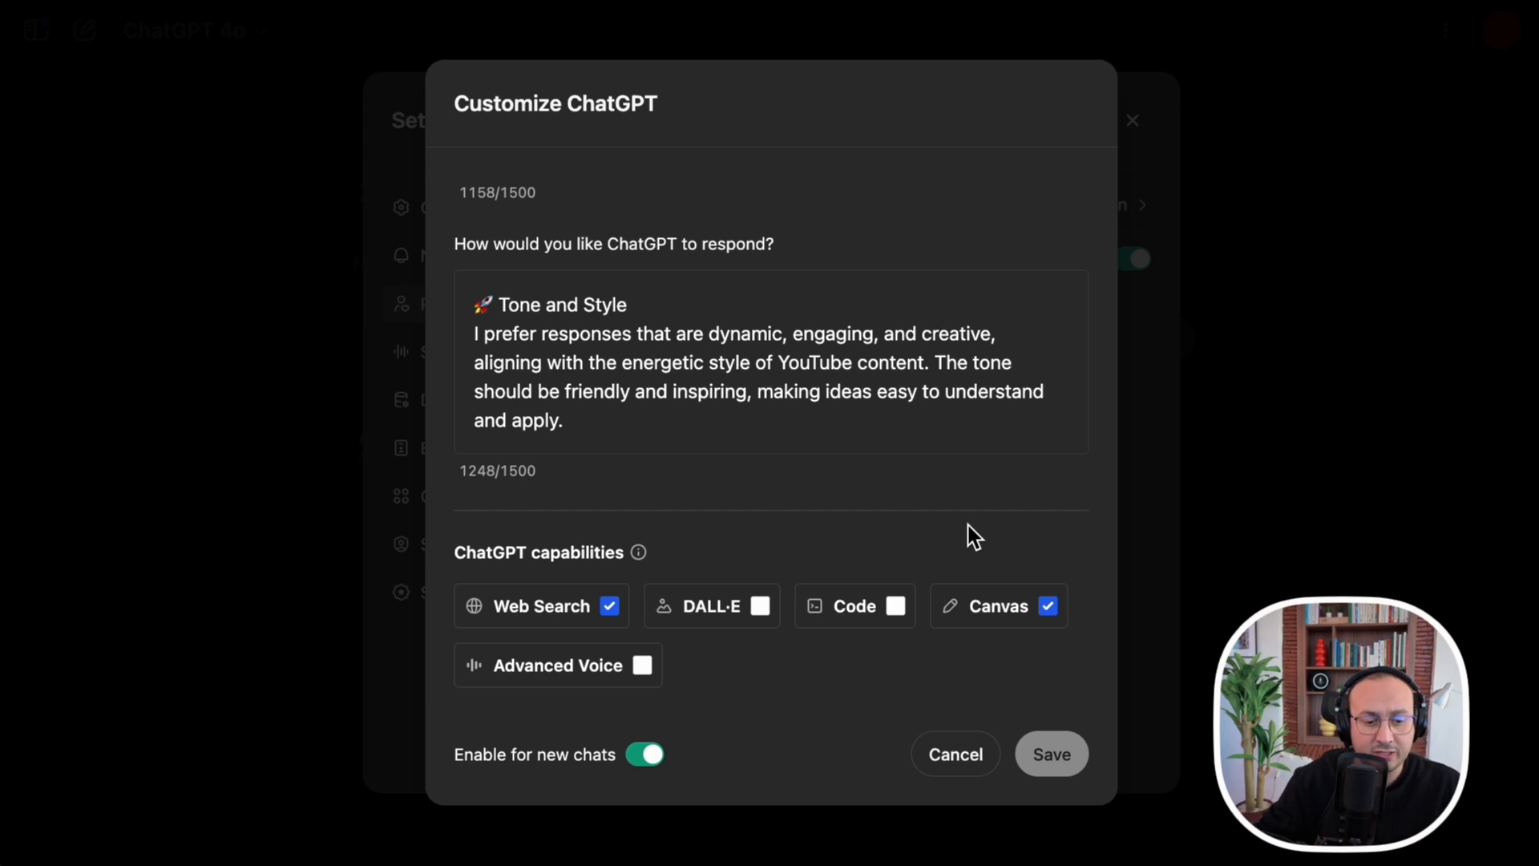
Examine the ChatGPT capabilities: Web Search, DALL·E, Code, Canvas and Advanced Voice
{"action": "key", "text": "ctrl+a"}
{"action": "left_click_drag", "start_coordinate": [407, 513], "coordinate": [496, 643]}
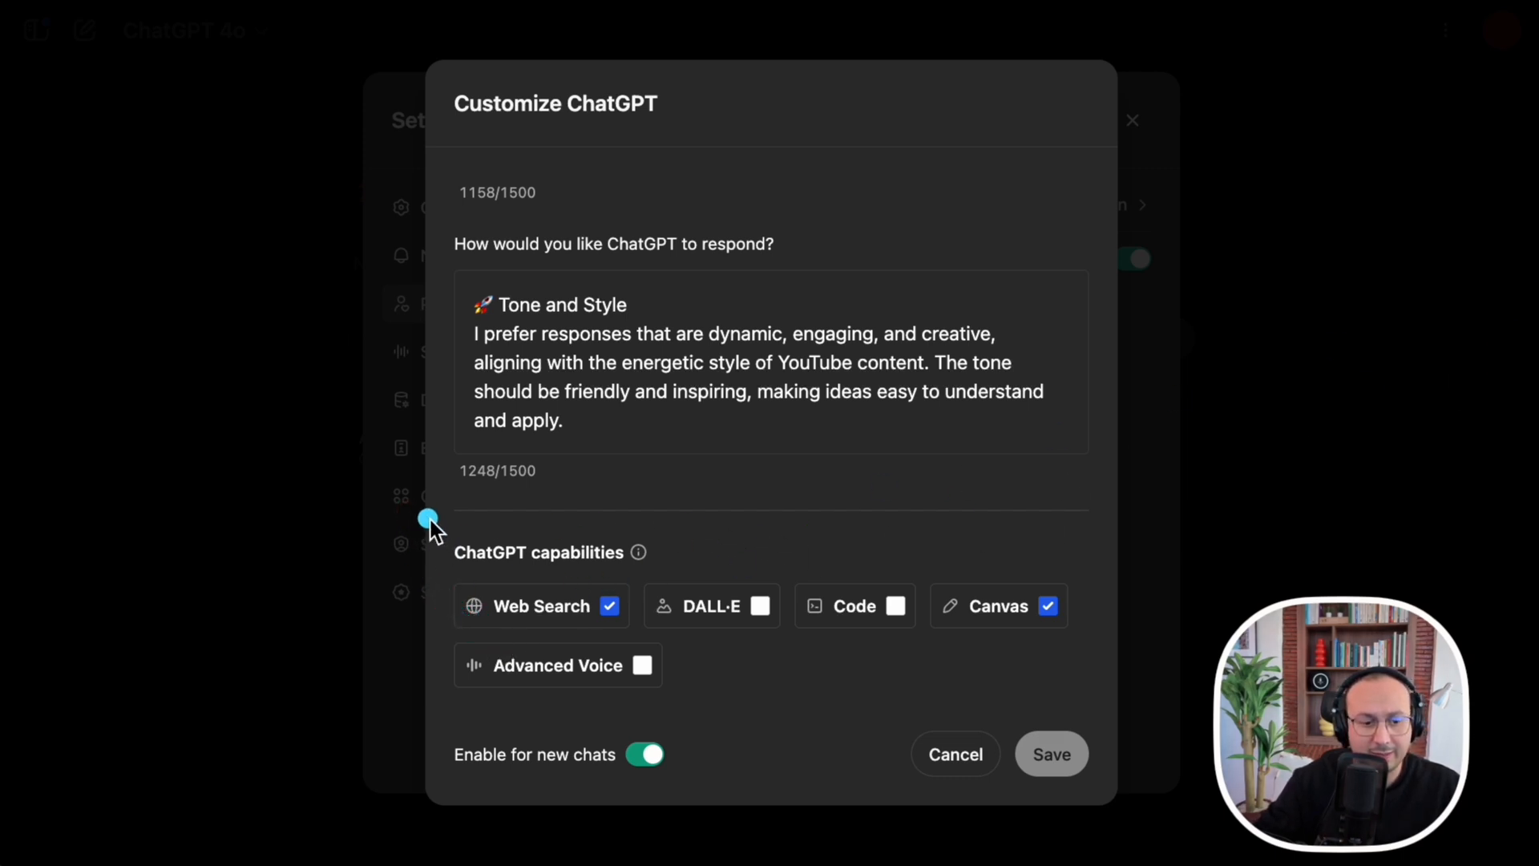
{"action": "mouse_move", "coordinate": [429, 521]}
{"action": "left_mouse_down"}
{"action": "mouse_move", "coordinate": [649, 685]}
{"action": "mouse_move", "coordinate": [1097, 719]}
{"action": "left_mouse_up"}
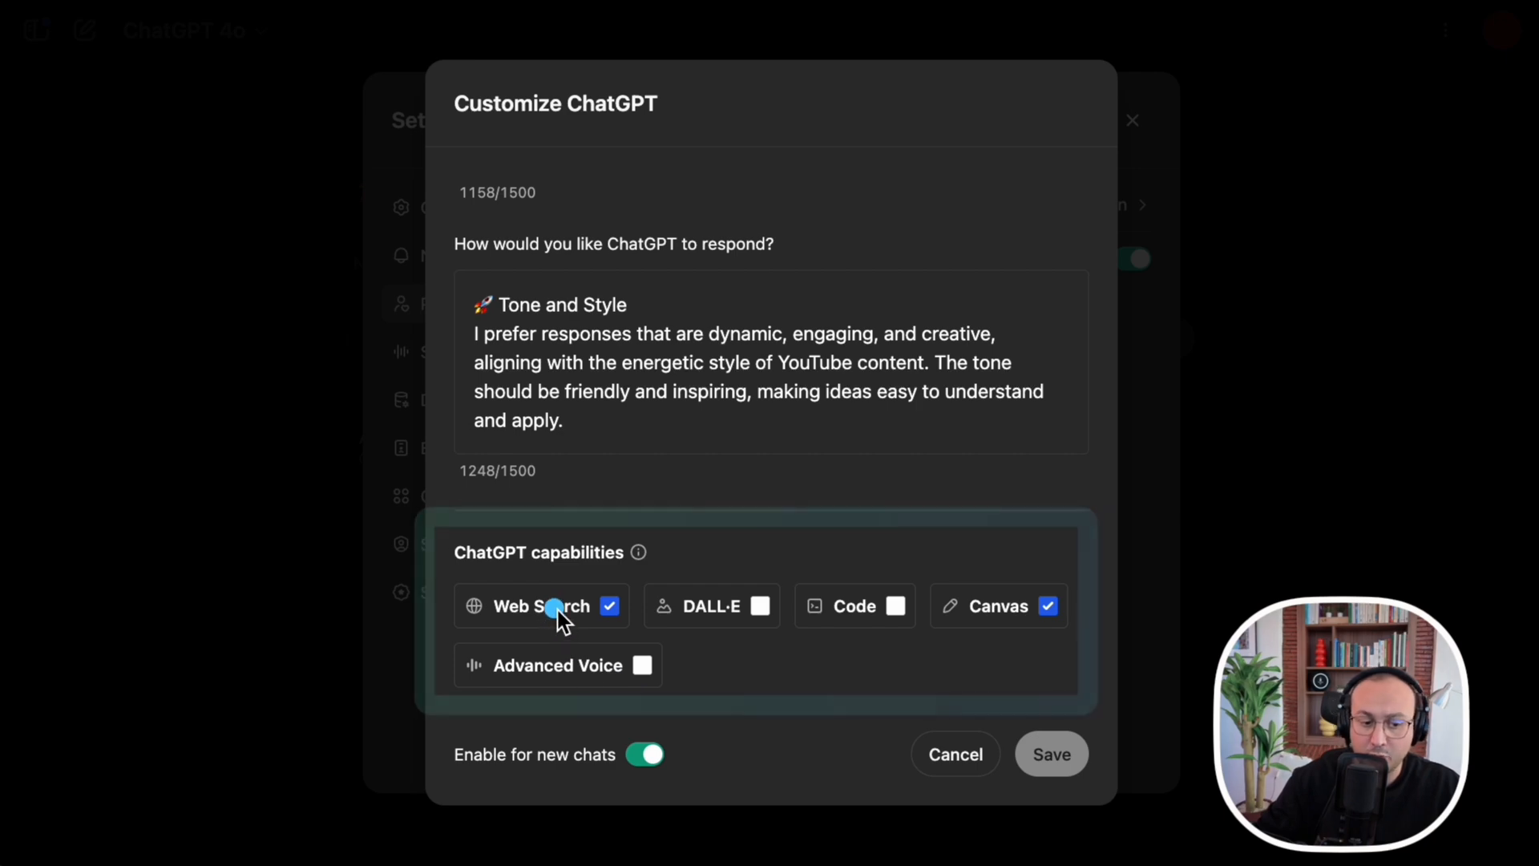
{"action": "key", "text": "z"}
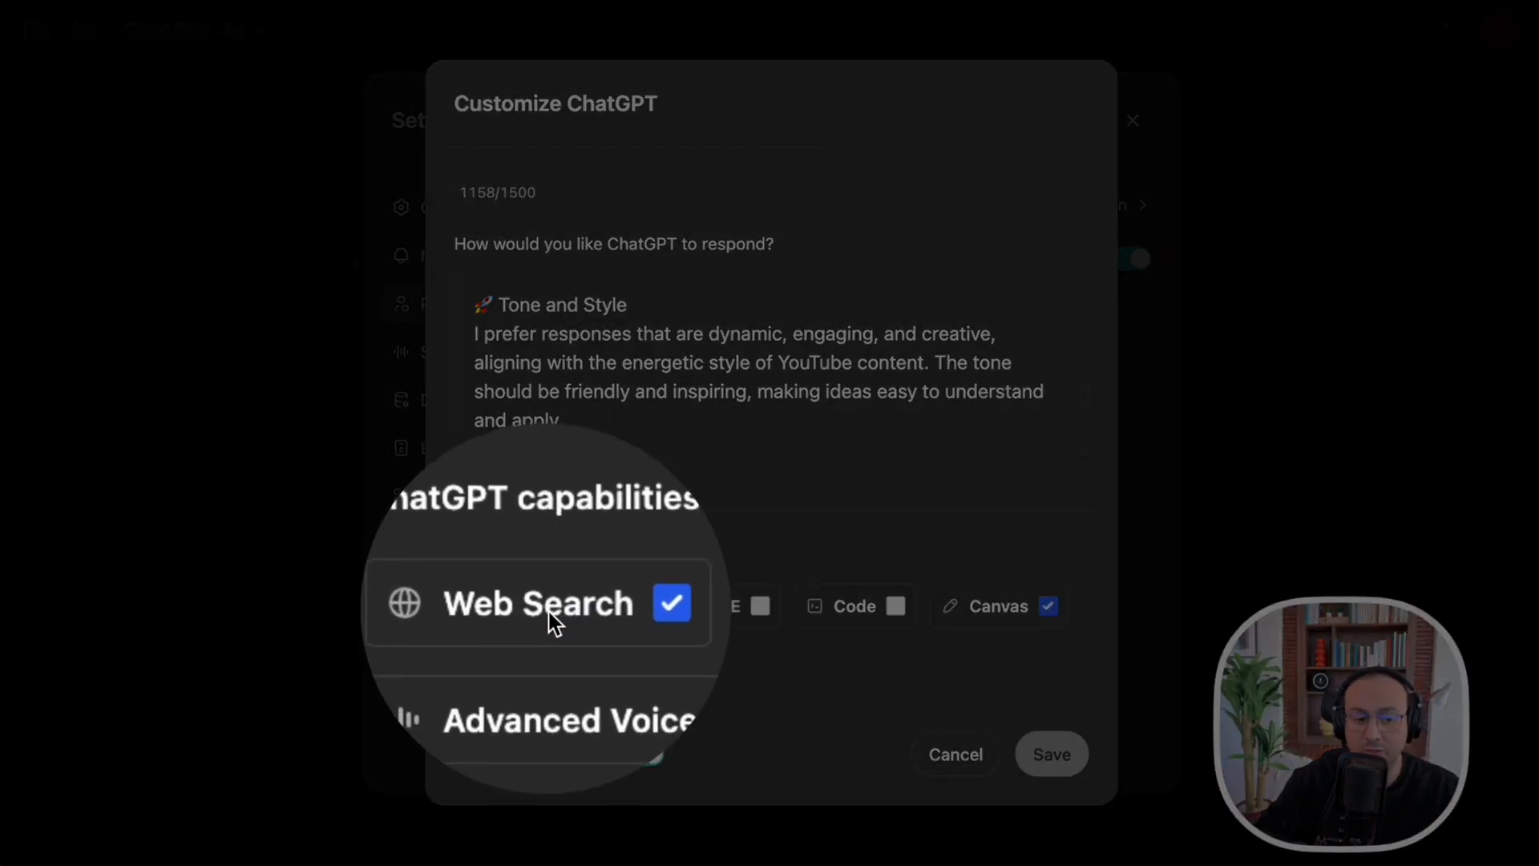
{"action": "key", "text": "z"}
{"action": "key", "text": "z"}
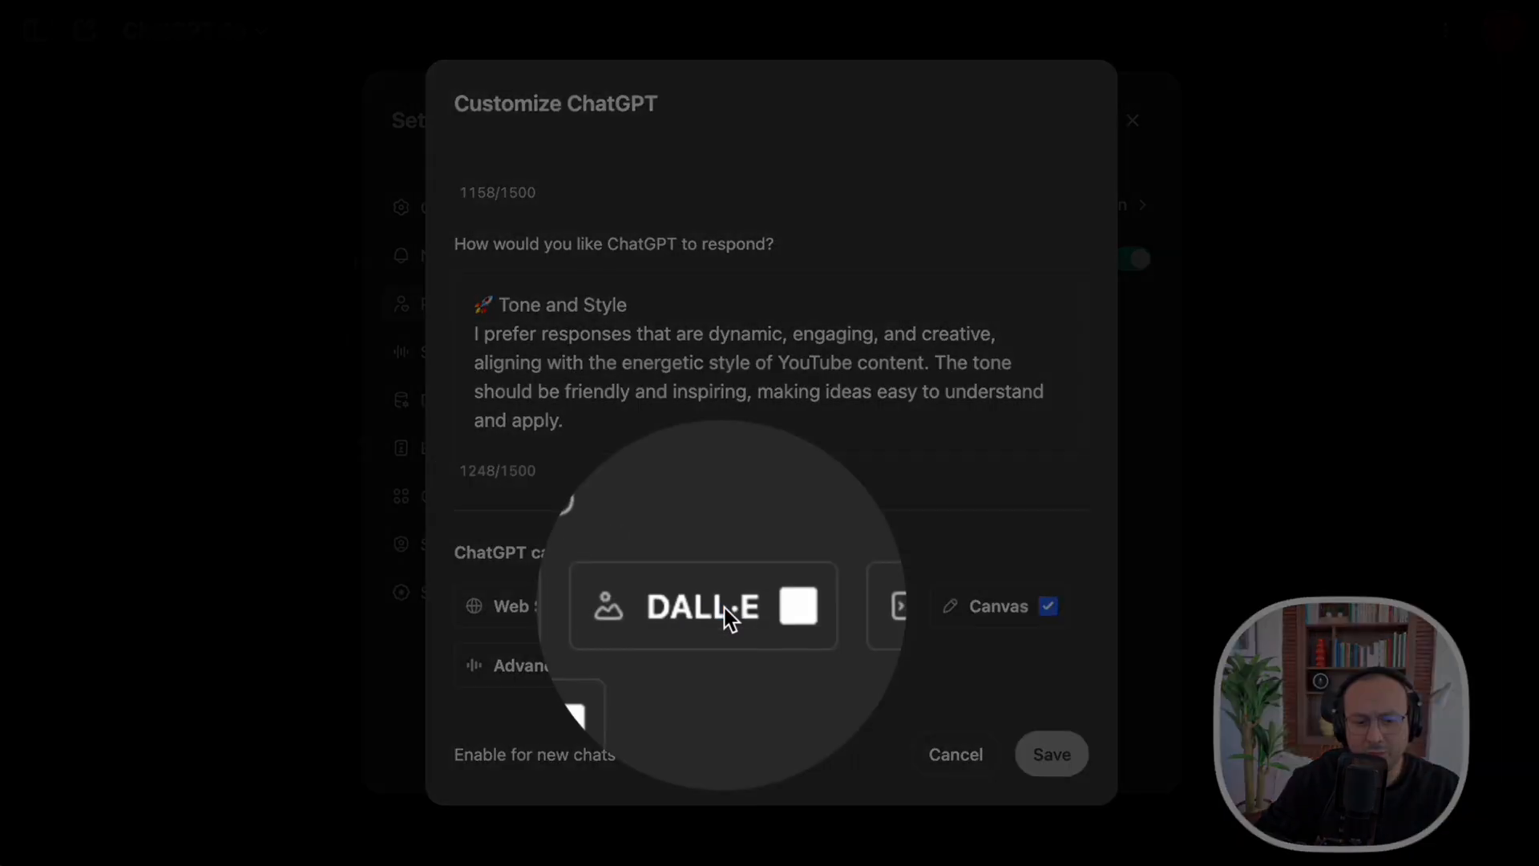
{"action": "key", "text": "z"}
{"action": "left_click", "coordinate": [713, 613]}
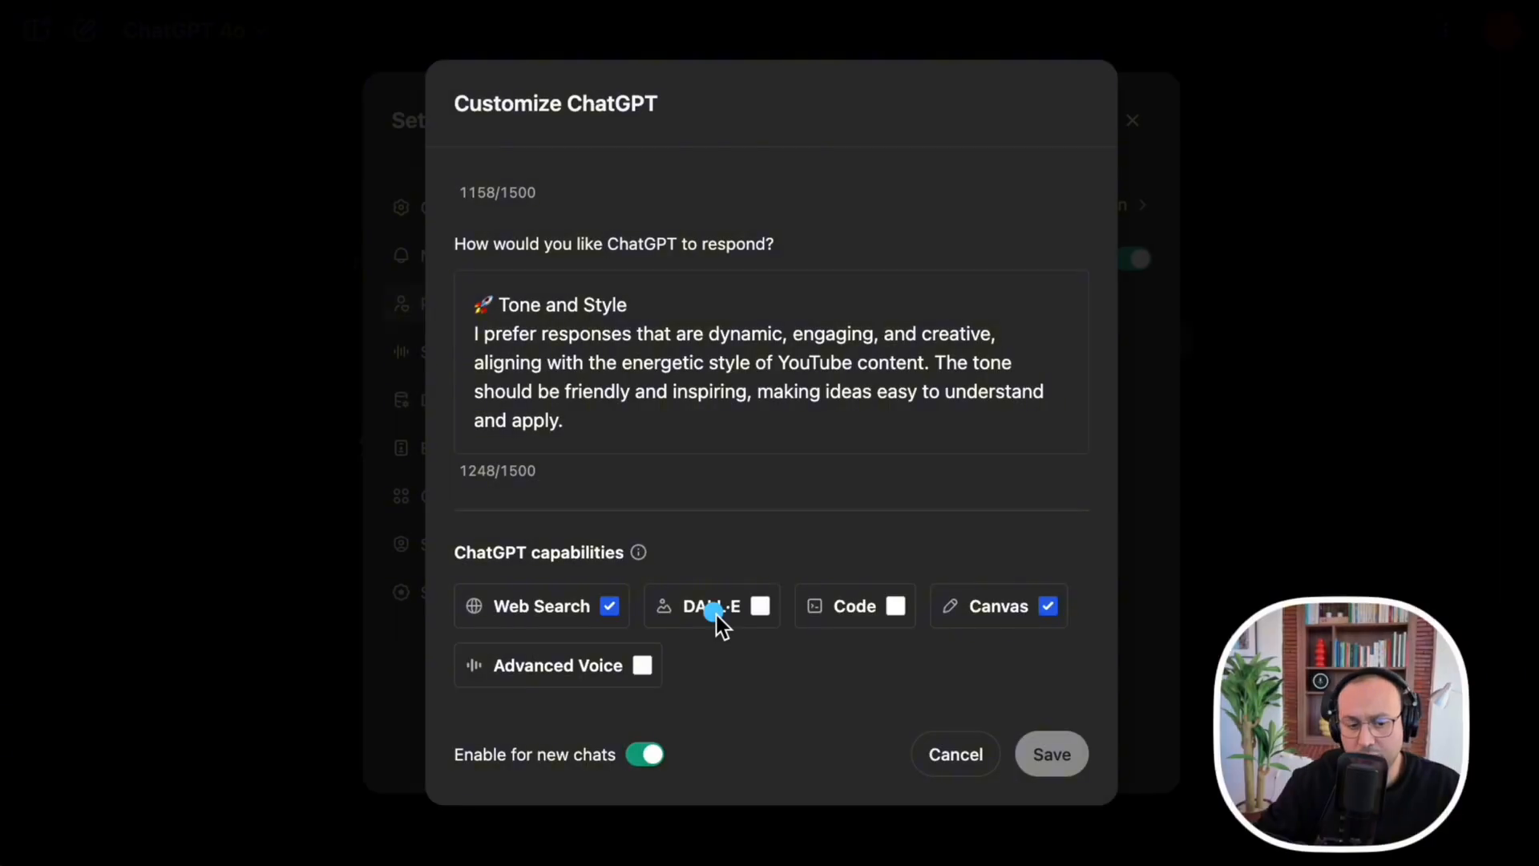
{"action": "key", "text": "z"}
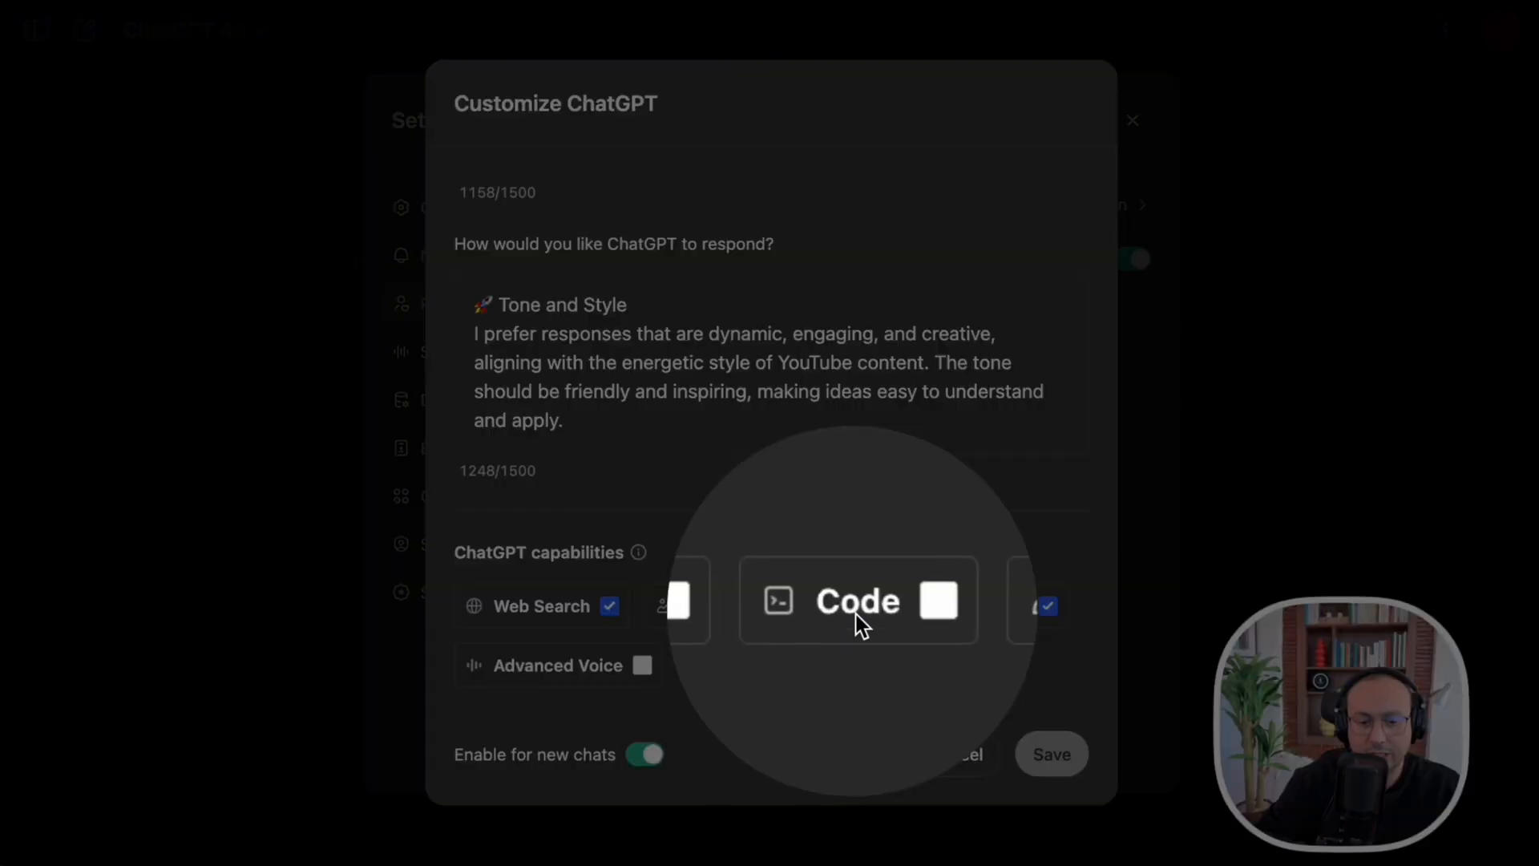
{"action": "key", "text": "z"}
{"action": "left_click", "coordinate": [892, 622]}
{"action": "key", "text": "z"}
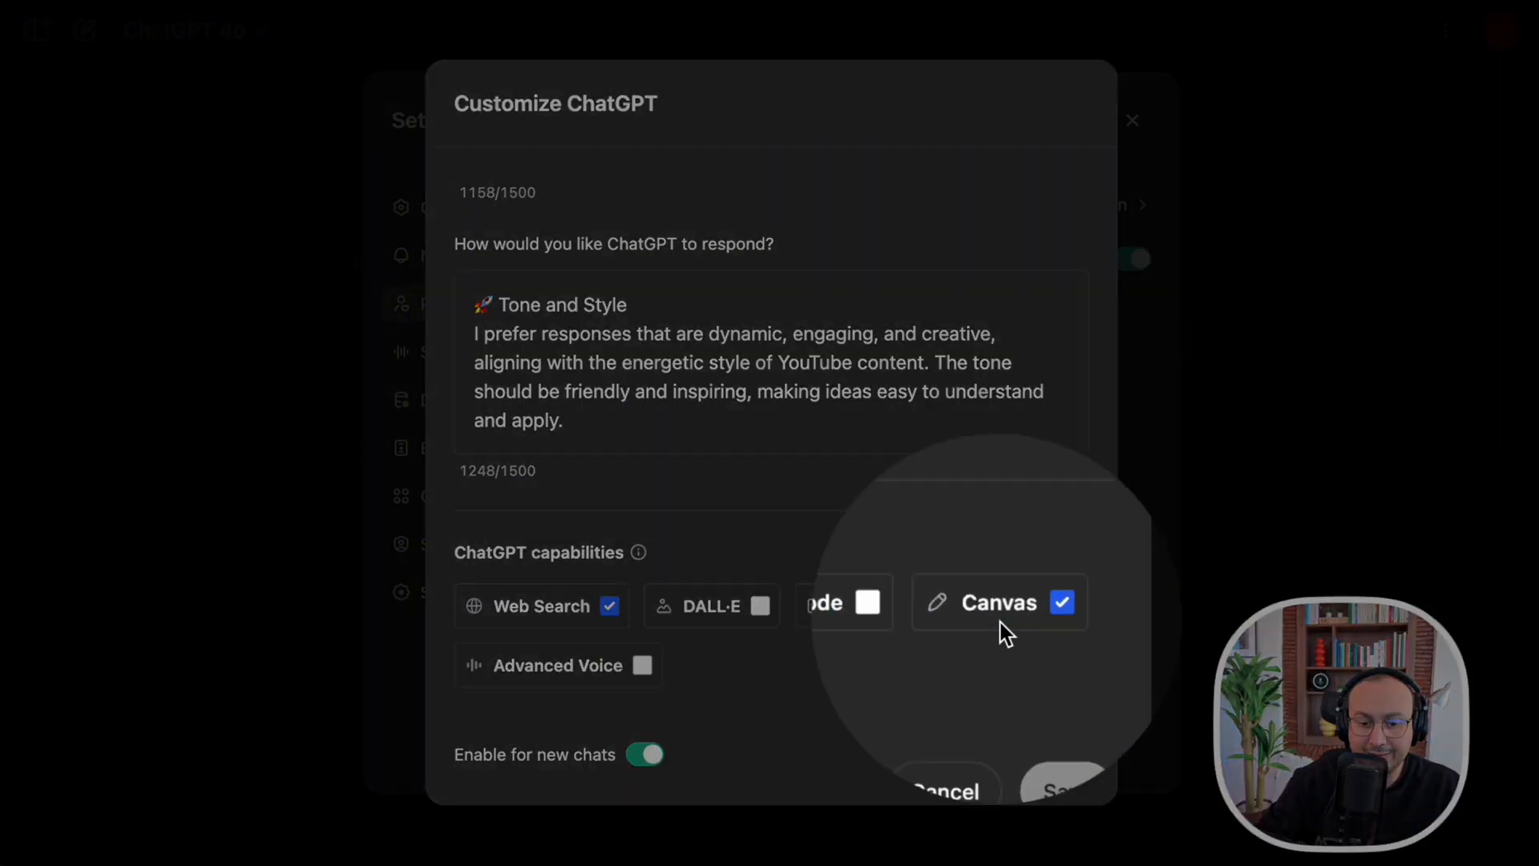
{"action": "key", "text": "z"}
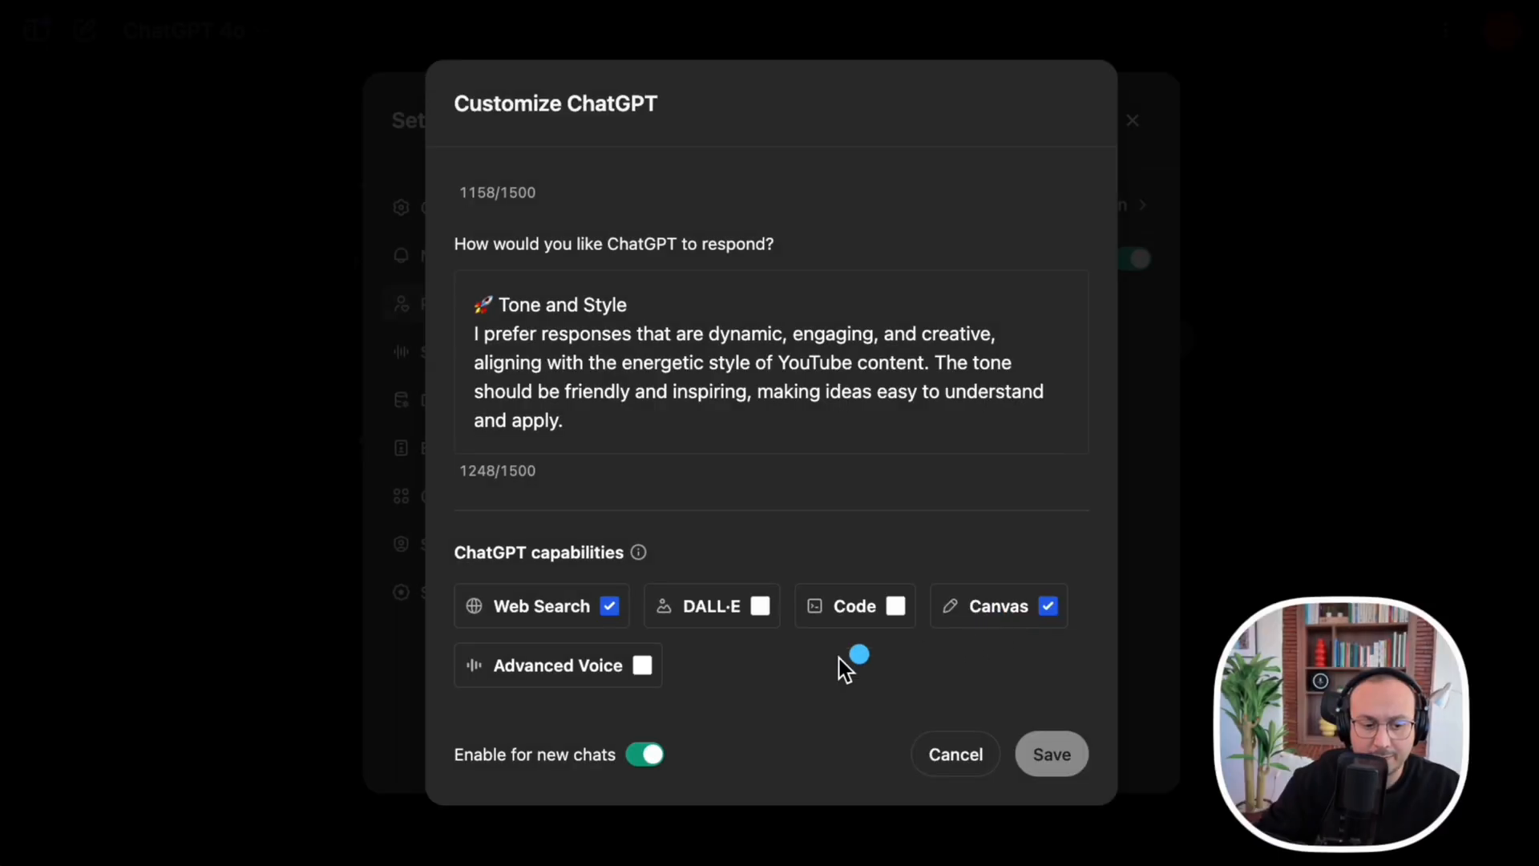
{"action": "key", "text": "z"}
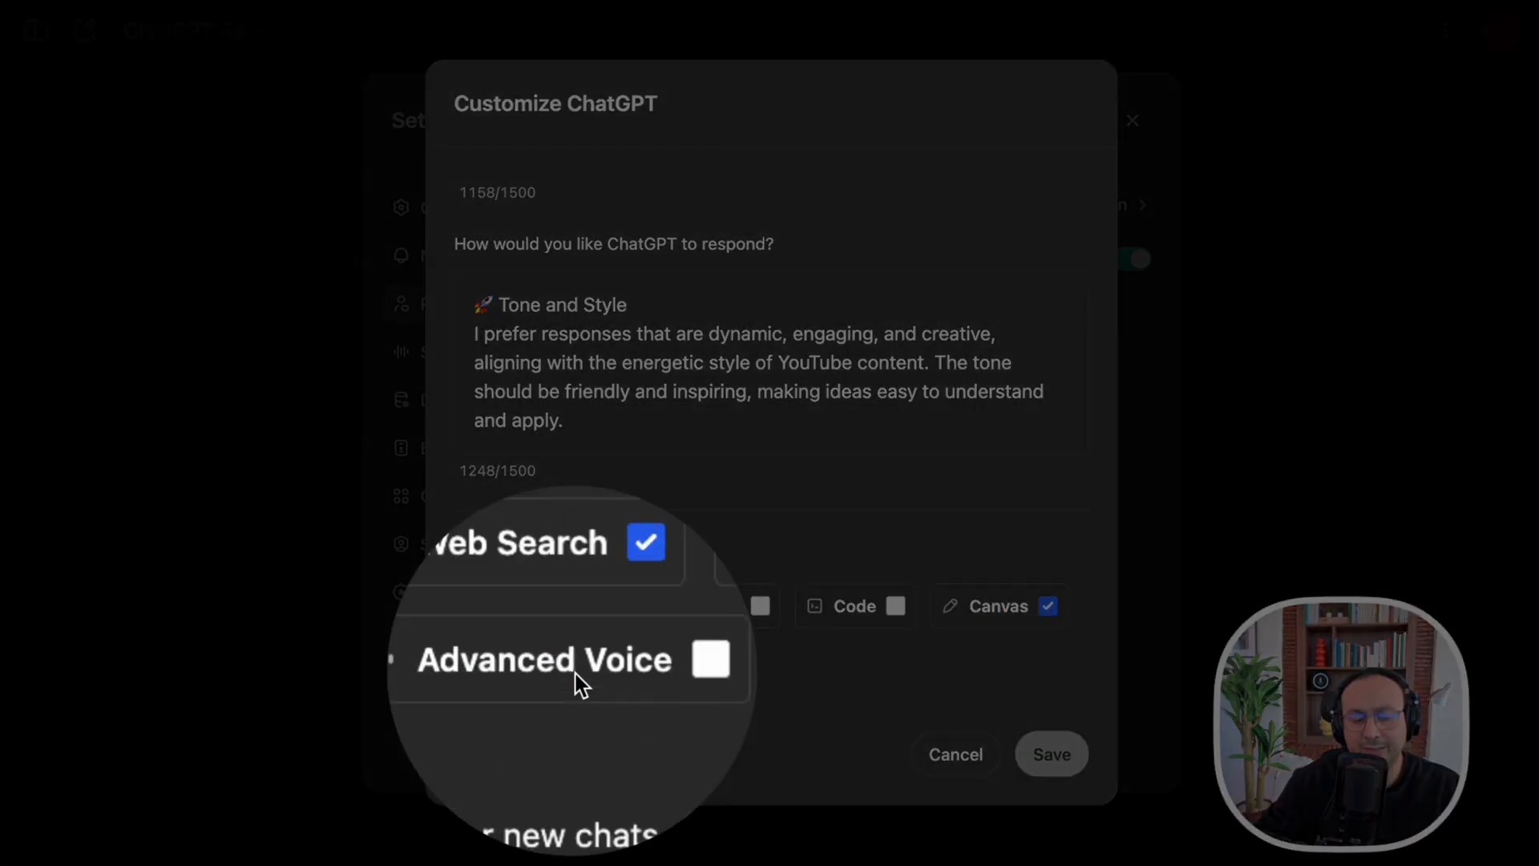
{"action": "key", "text": "z"}
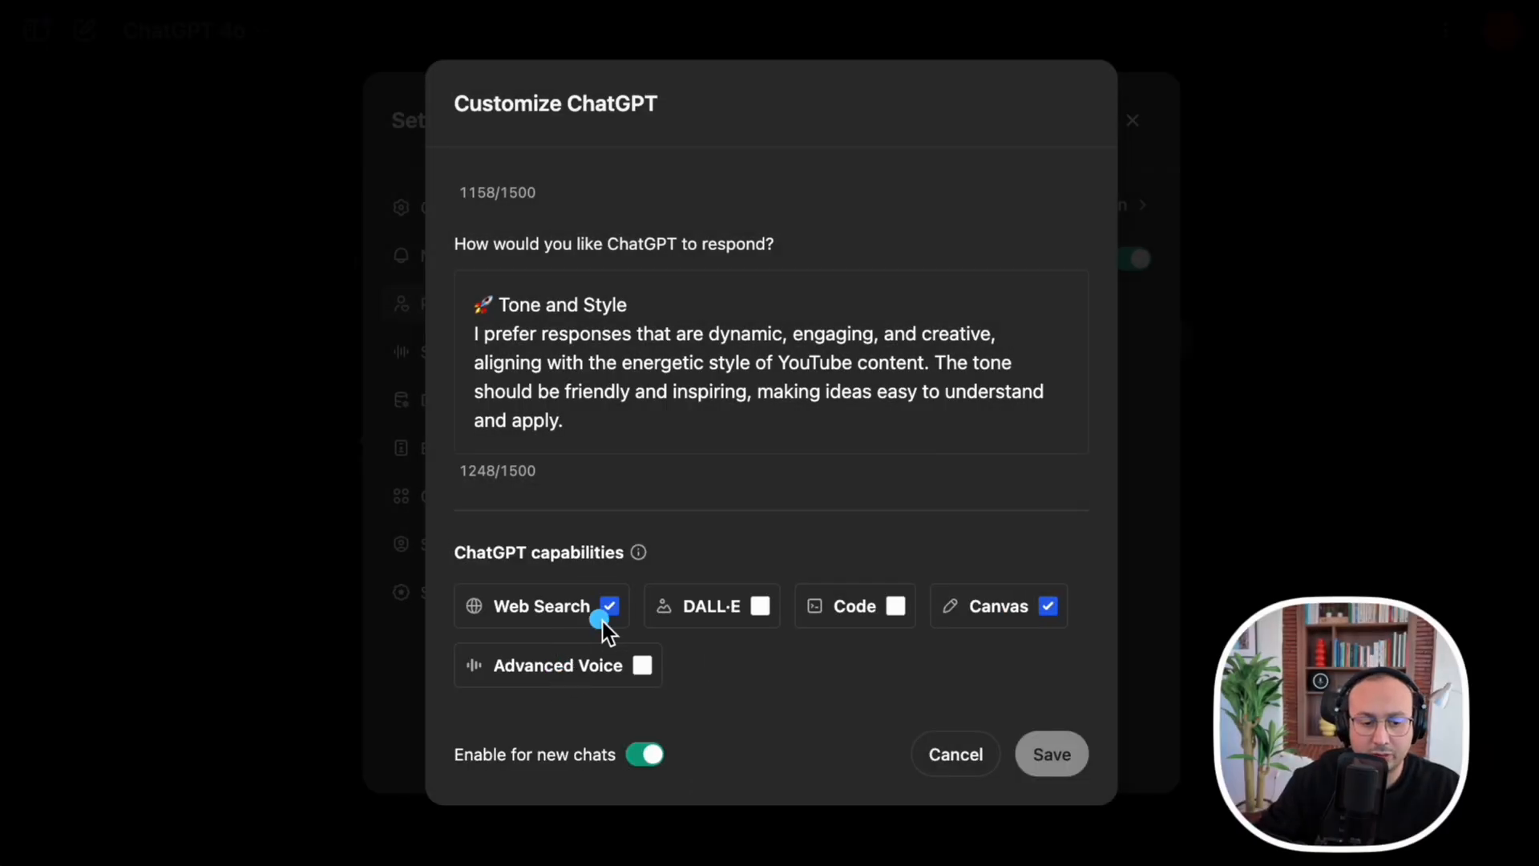
{"action": "key", "text": "z"}
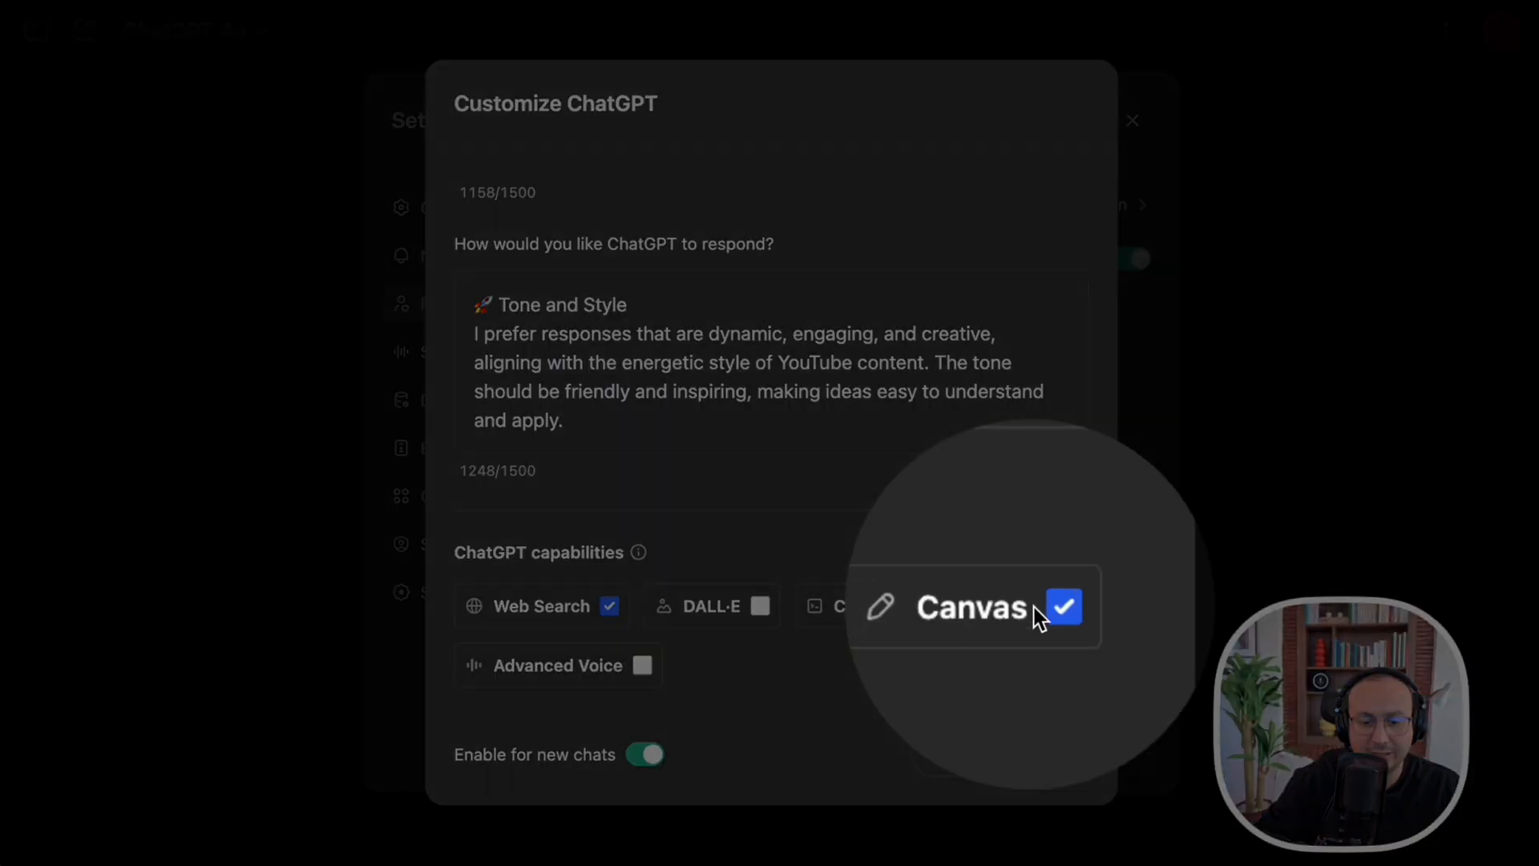
{"action": "left_click", "coordinate": [1035, 610]}
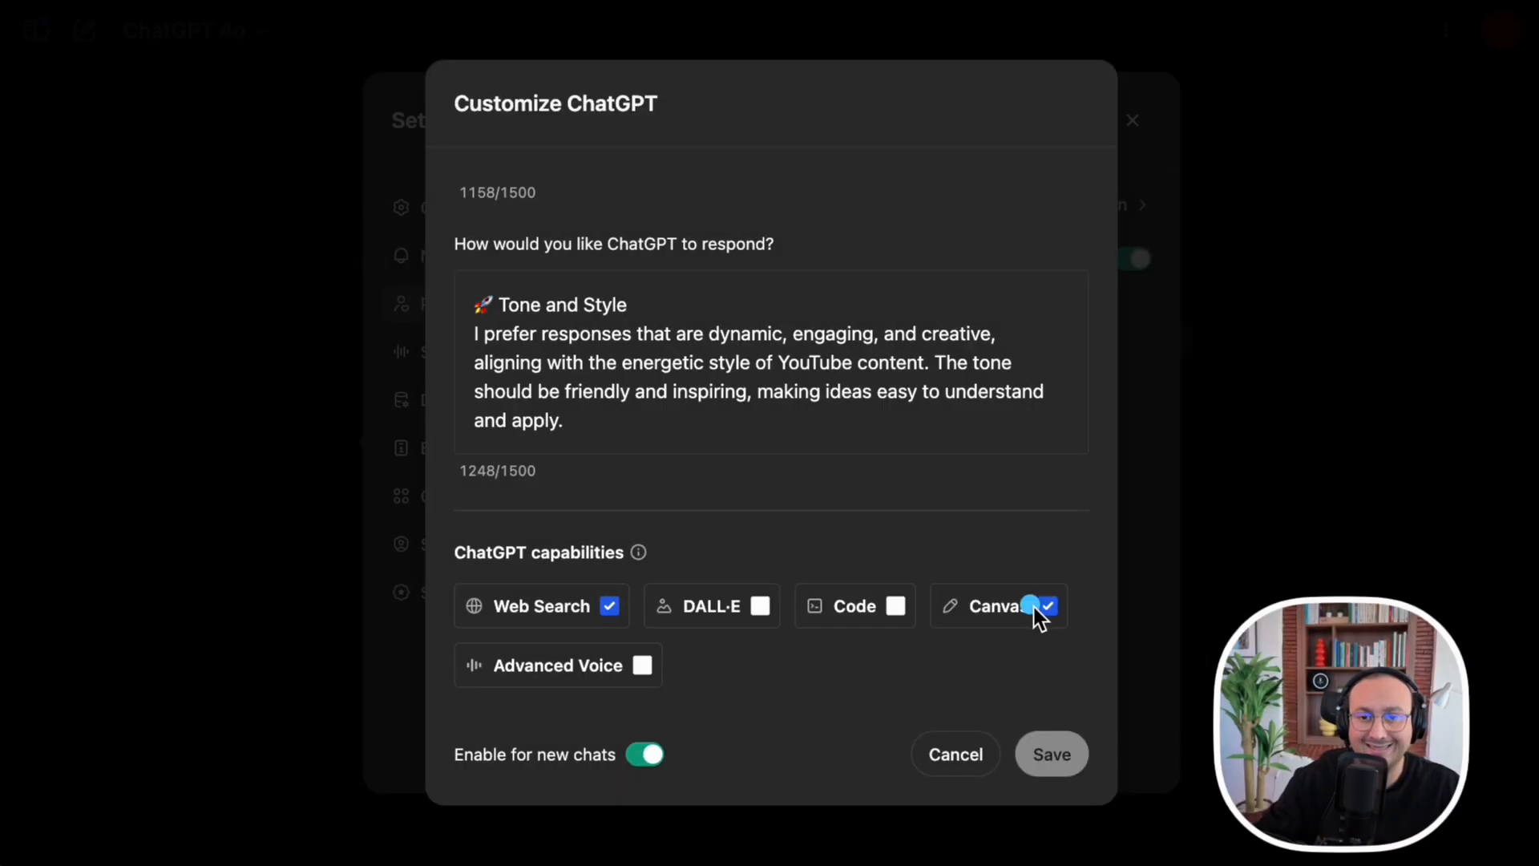
Return to the custom instructions and examine what ChatGPT should know about the user
{"action": "scroll", "coordinate": [852, 473], "scroll_direction": "up", "scroll_amount": 5}
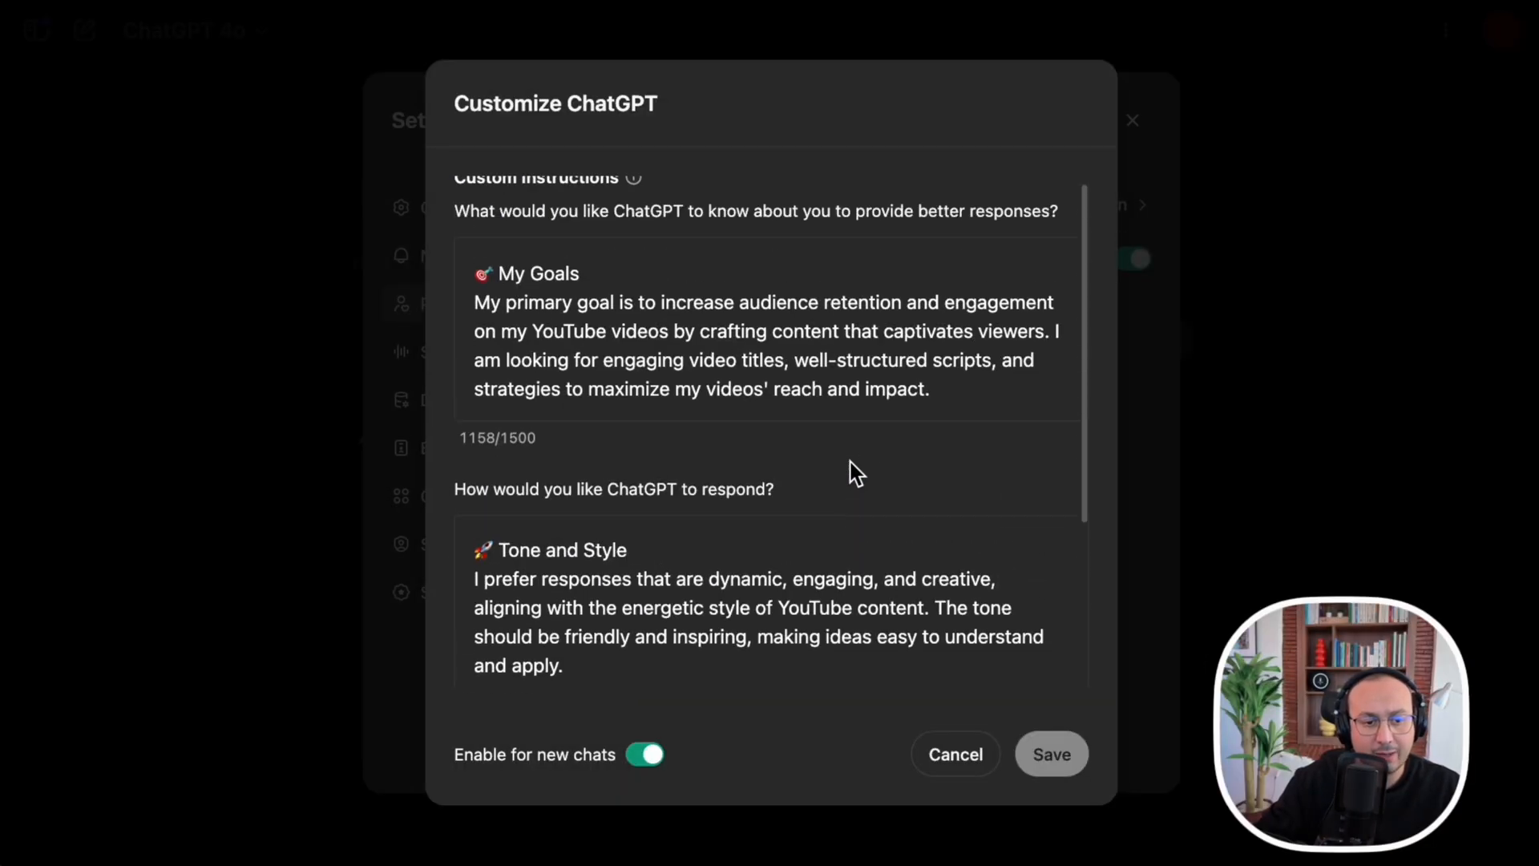
{"action": "scroll", "coordinate": [852, 473], "scroll_direction": "up", "scroll_amount": 1}
{"action": "left_click", "coordinate": [949, 409]}
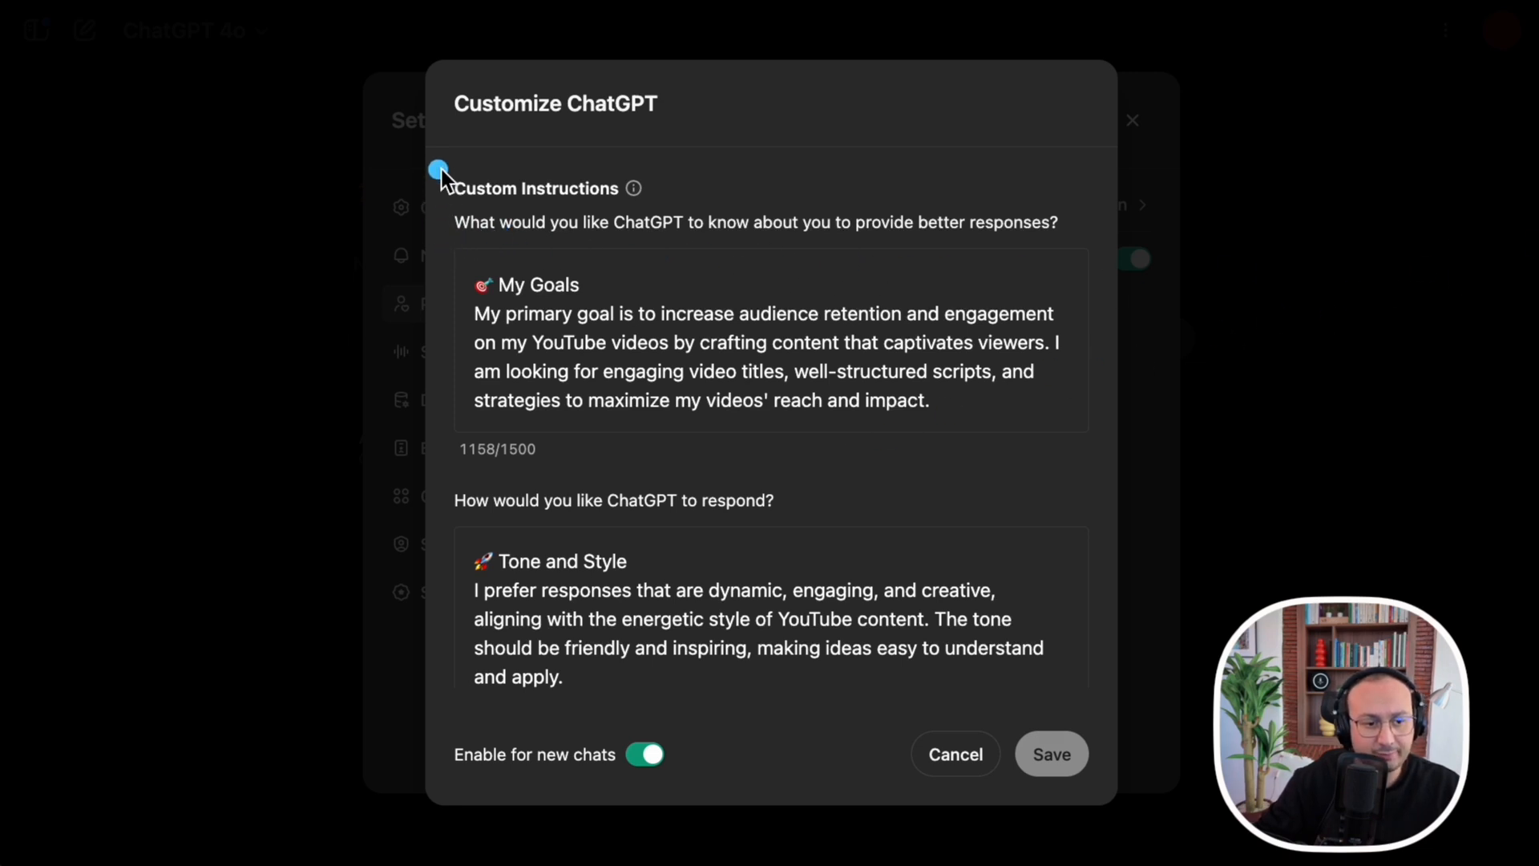
{"action": "mouse_move", "coordinate": [434, 147]}
{"action": "left_mouse_down"}
{"action": "mouse_move", "coordinate": [613, 365]}
{"action": "mouse_move", "coordinate": [999, 470]}
{"action": "mouse_move", "coordinate": [1111, 464]}
{"action": "left_mouse_up"}
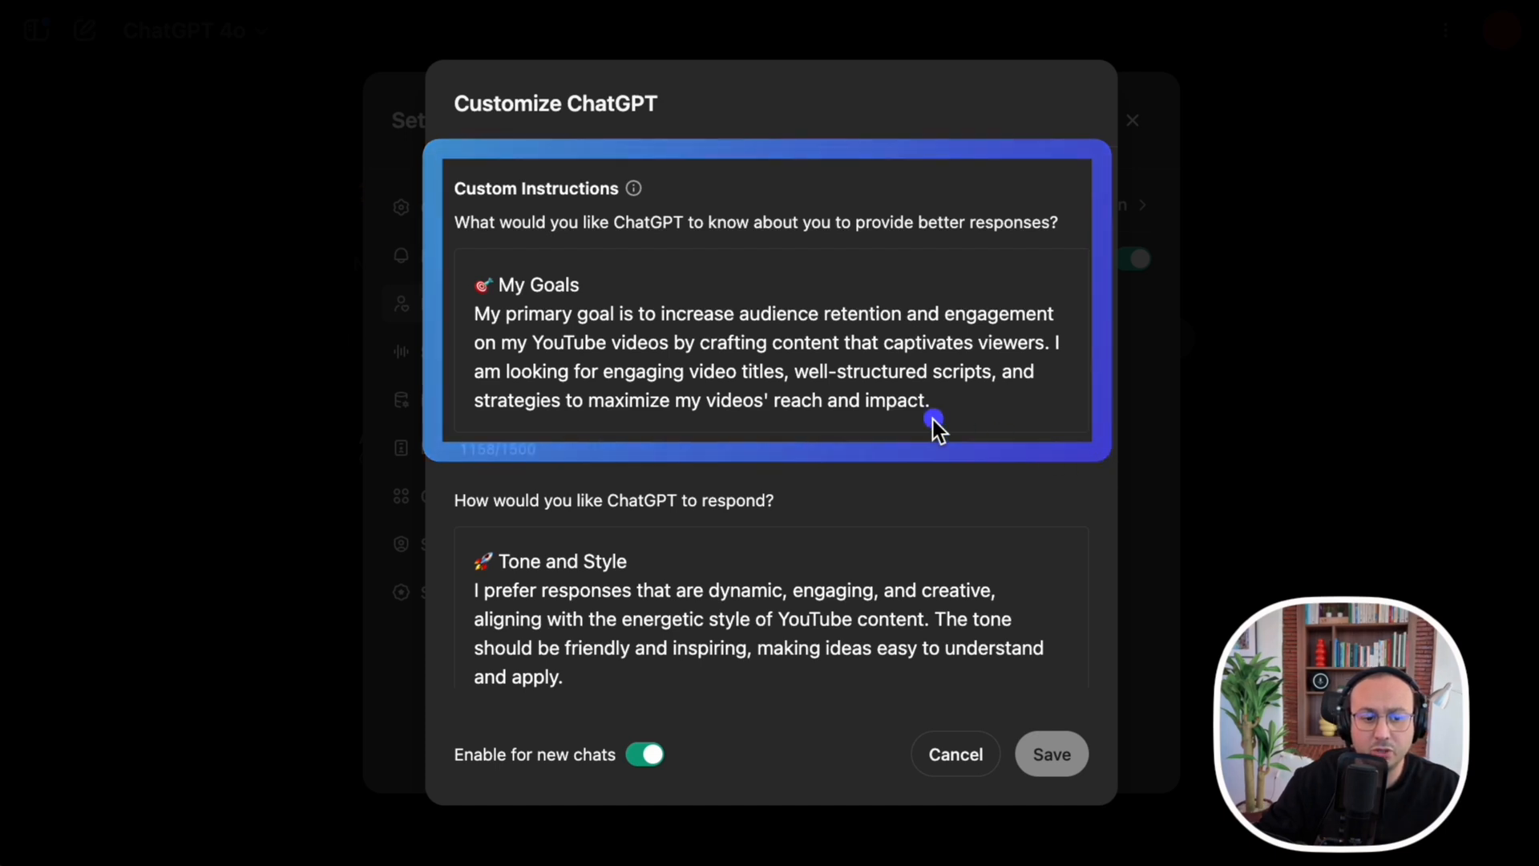
Review both custom instruction fields, covering personal background and response style, and close the settings without changes
{"action": "left_click", "coordinate": [887, 395]}
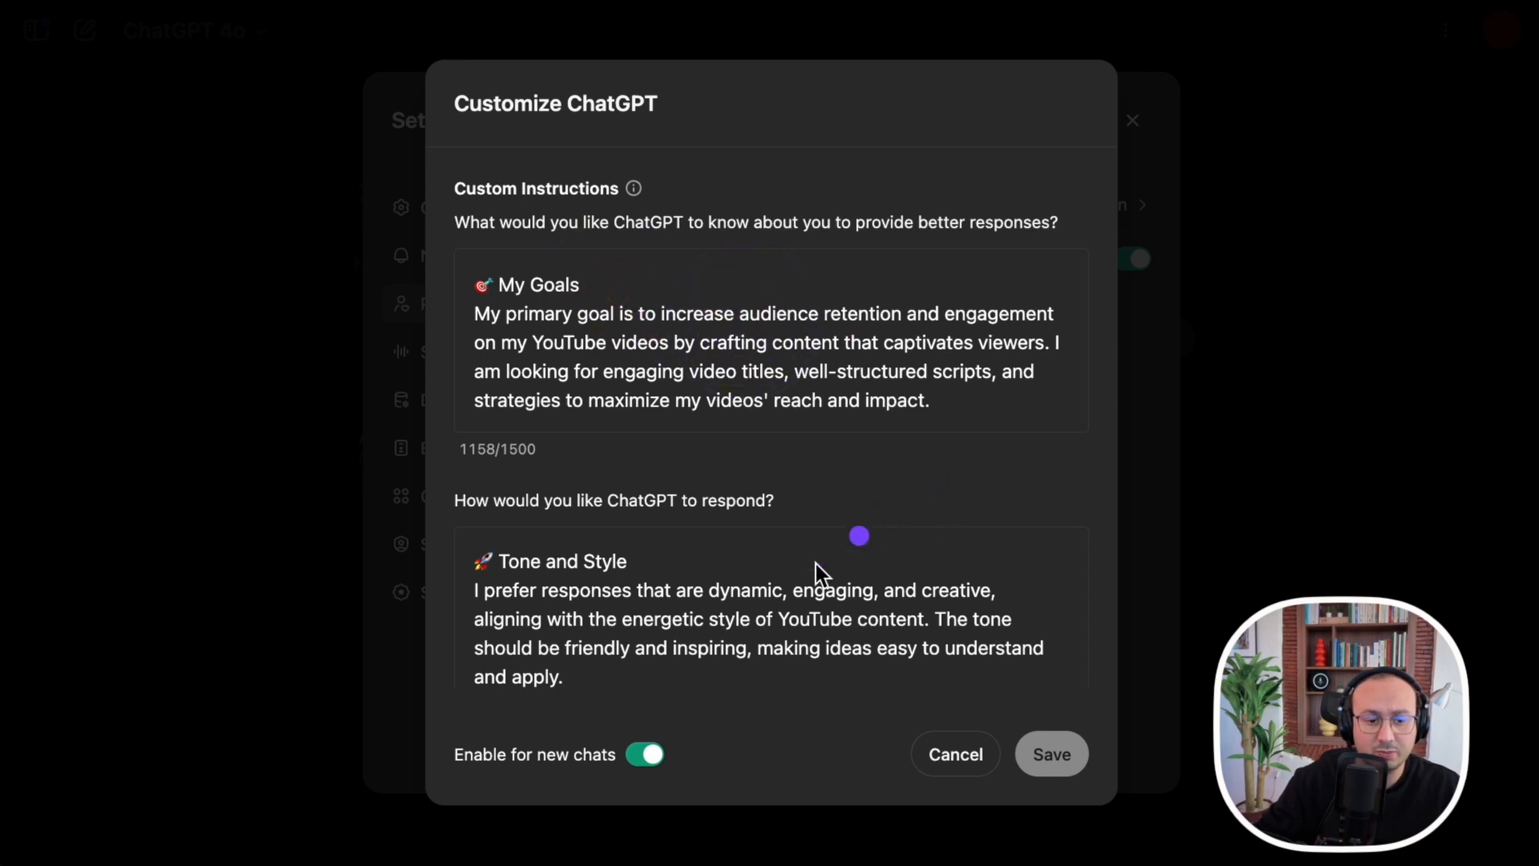
{"action": "scroll", "coordinate": [764, 427], "scroll_direction": "up", "scroll_amount": 5}
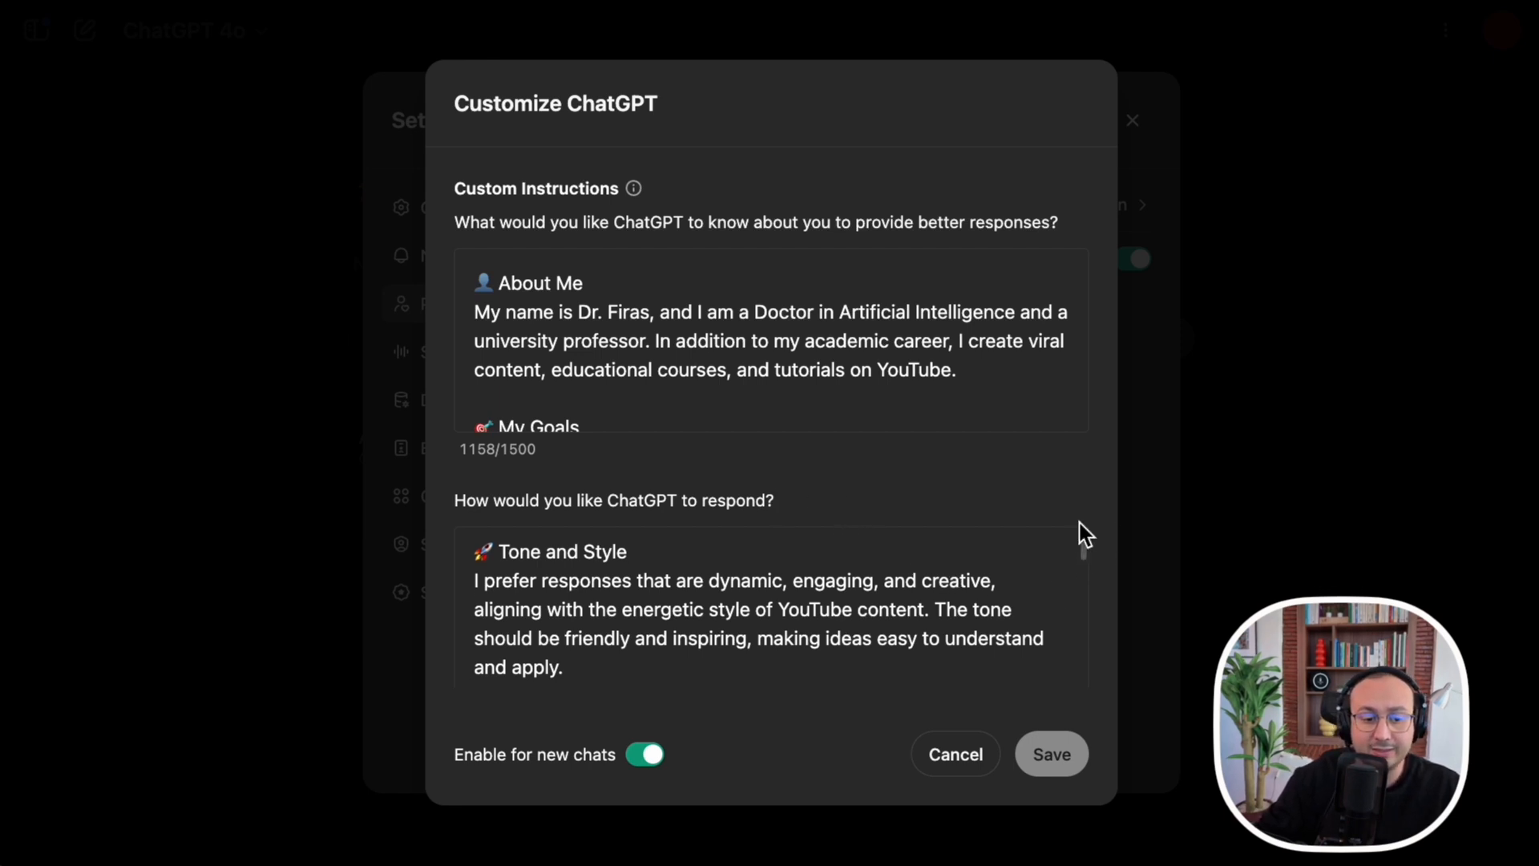
{"action": "scroll", "coordinate": [1054, 459], "scroll_direction": "down", "scroll_amount": 3}
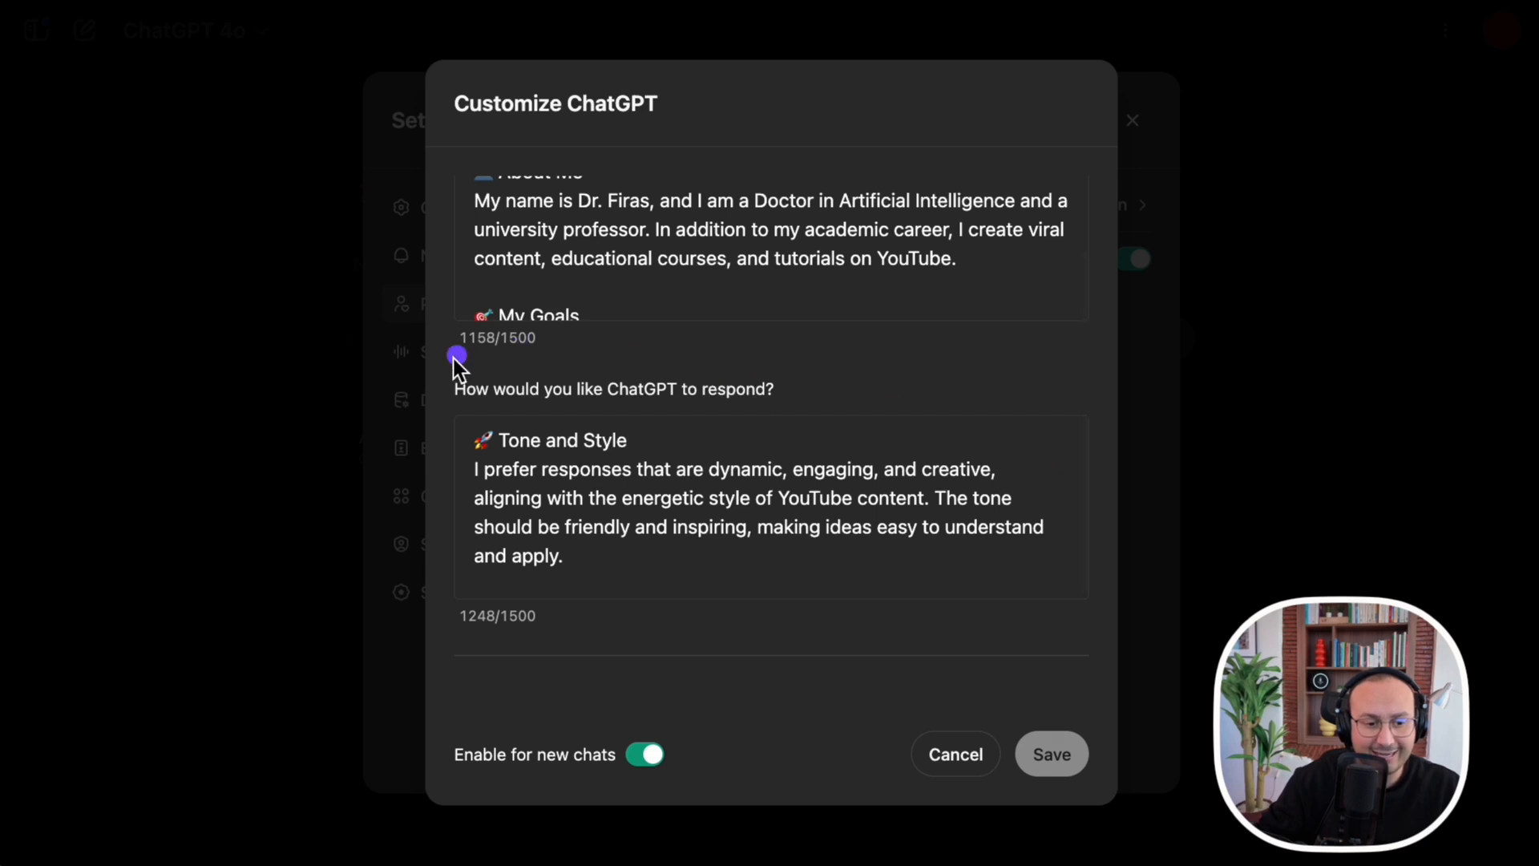
{"action": "left_click_drag", "start_coordinate": [405, 345], "coordinate": [1100, 599]}
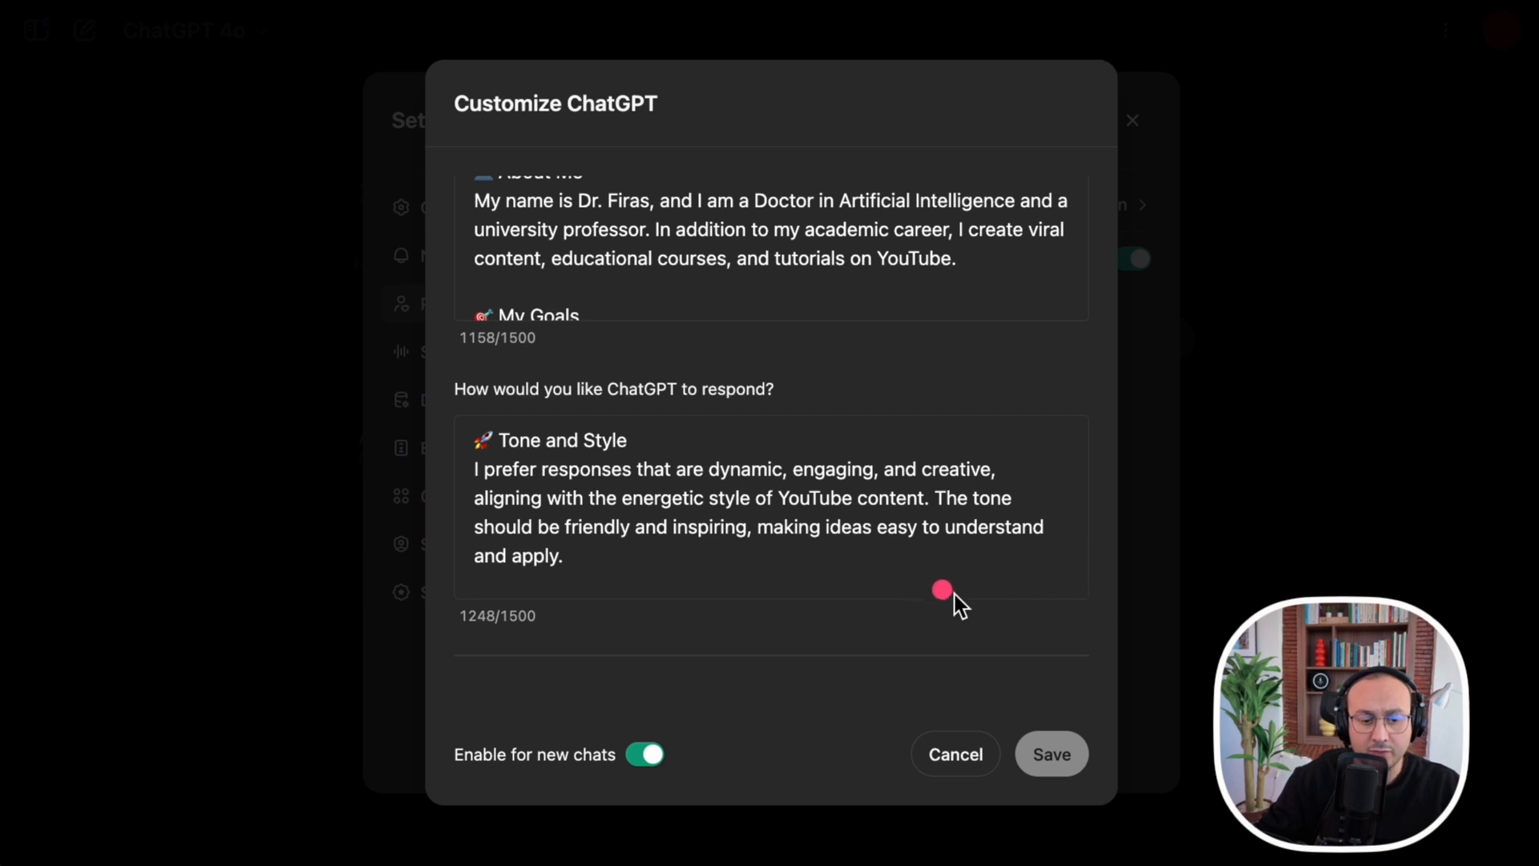
{"action": "mouse_move", "coordinate": [1096, 618]}
{"action": "left_mouse_down"}
{"action": "mouse_move", "coordinate": [1055, 625]}
{"action": "mouse_move", "coordinate": [544, 365]}
{"action": "mouse_move", "coordinate": [408, 358]}
{"action": "left_mouse_up"}
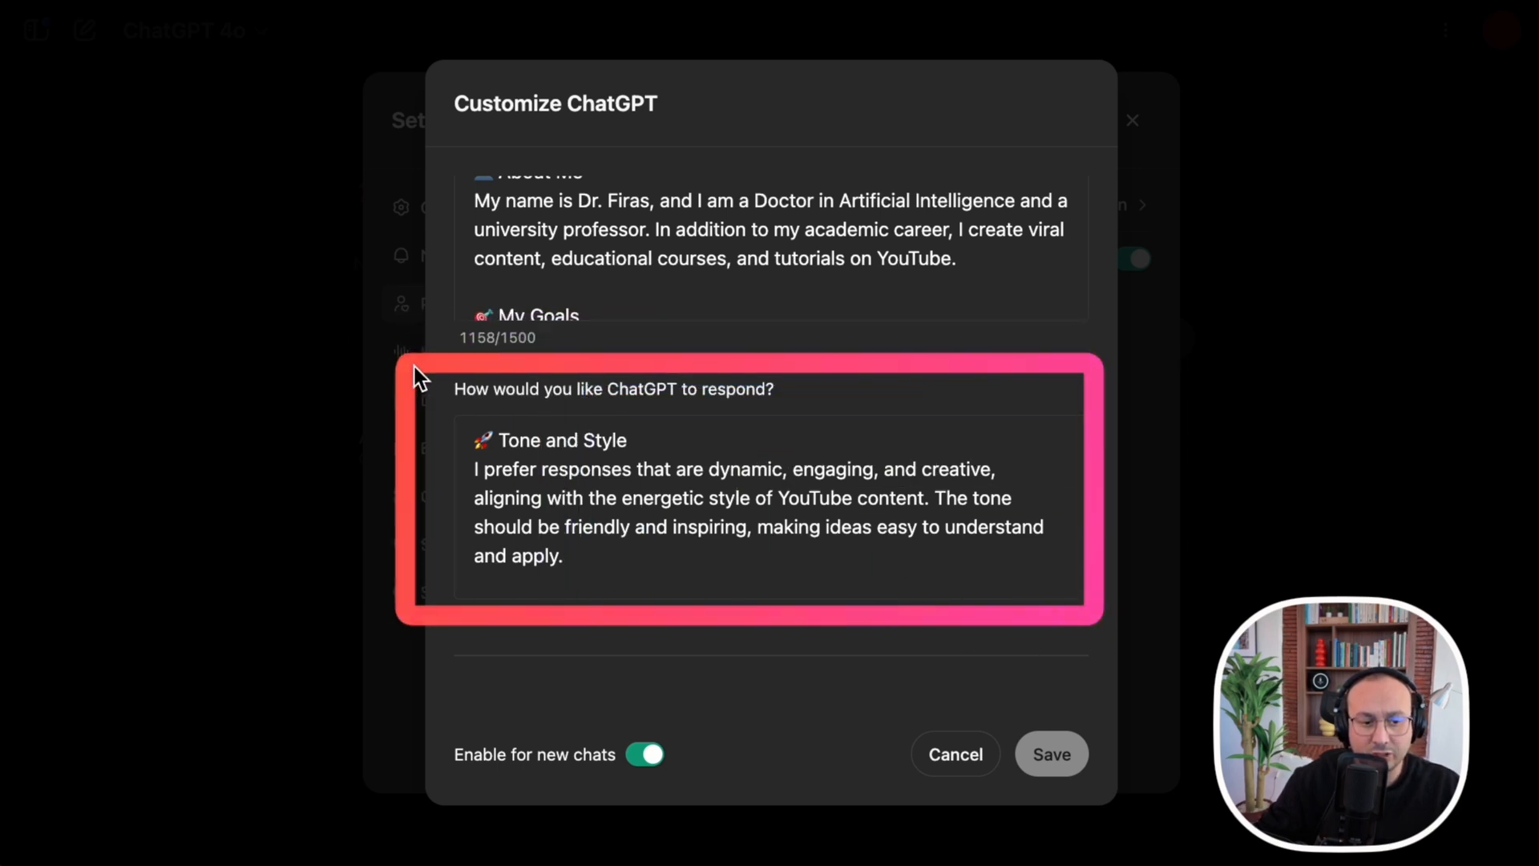
{"action": "mouse_move", "coordinate": [1114, 359]}
{"action": "left_mouse_down"}
{"action": "mouse_move", "coordinate": [449, 128]}
{"action": "mouse_move", "coordinate": [448, 160]}
{"action": "left_mouse_up"}
{"action": "scroll", "coordinate": [796, 323], "scroll_direction": "up", "scroll_amount": 3}
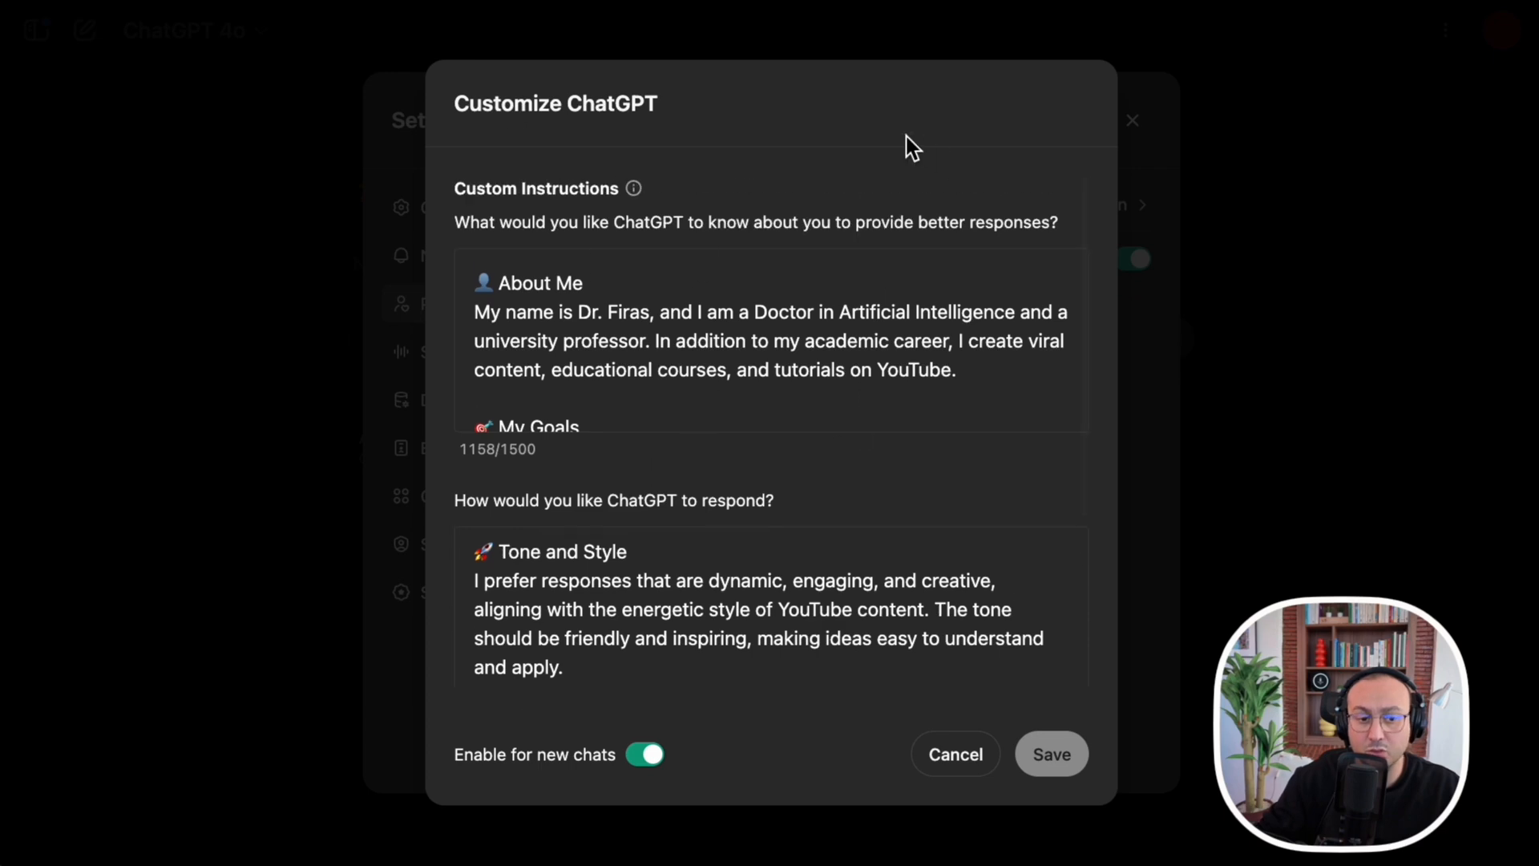
{"action": "scroll", "coordinate": [1032, 574], "scroll_direction": "down", "scroll_amount": 5}
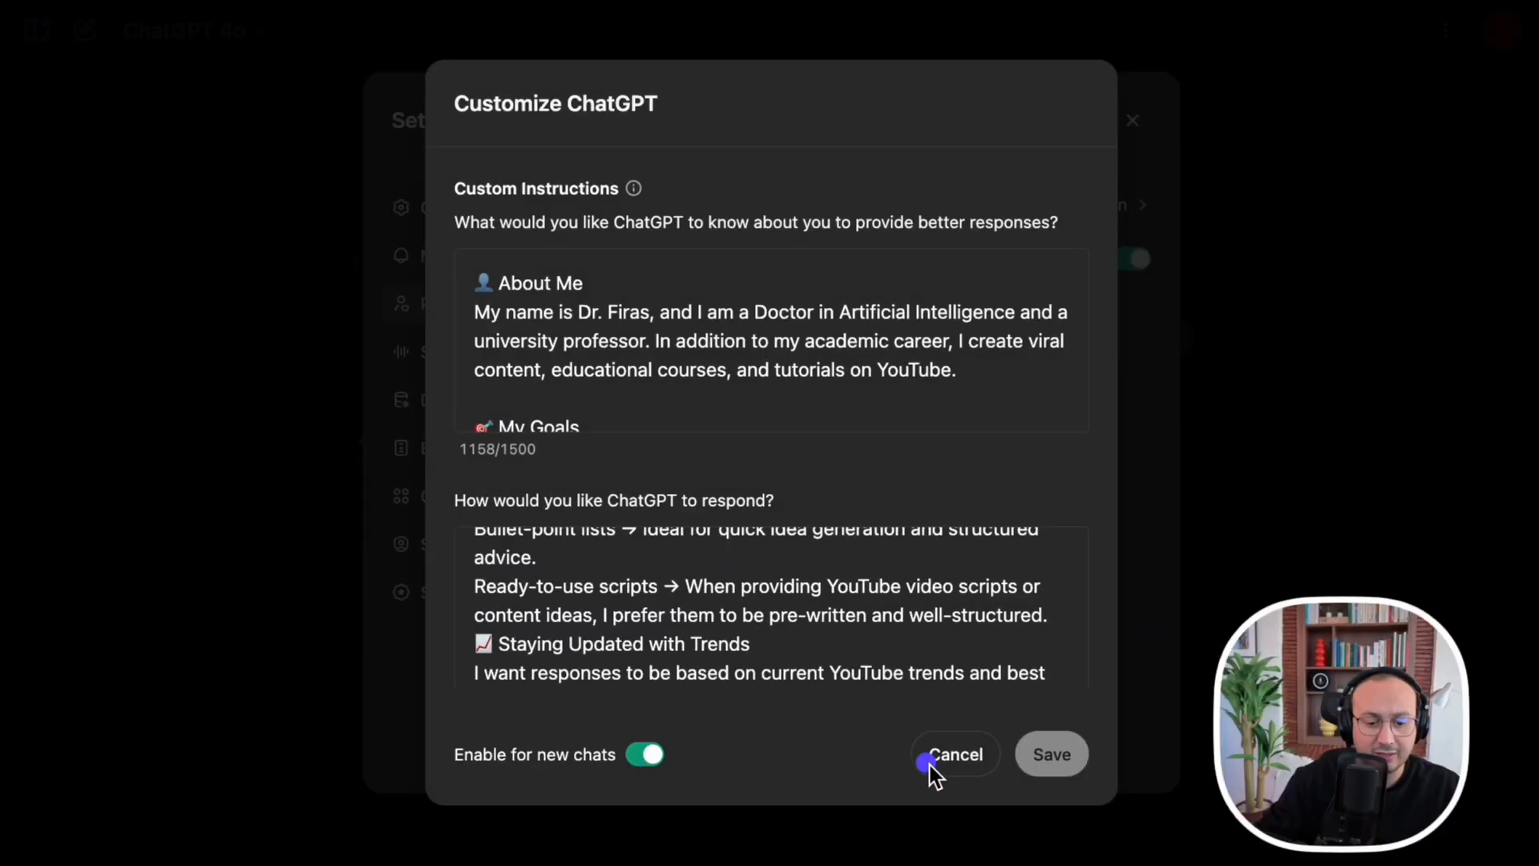
{"action": "left_click", "coordinate": [955, 758]}
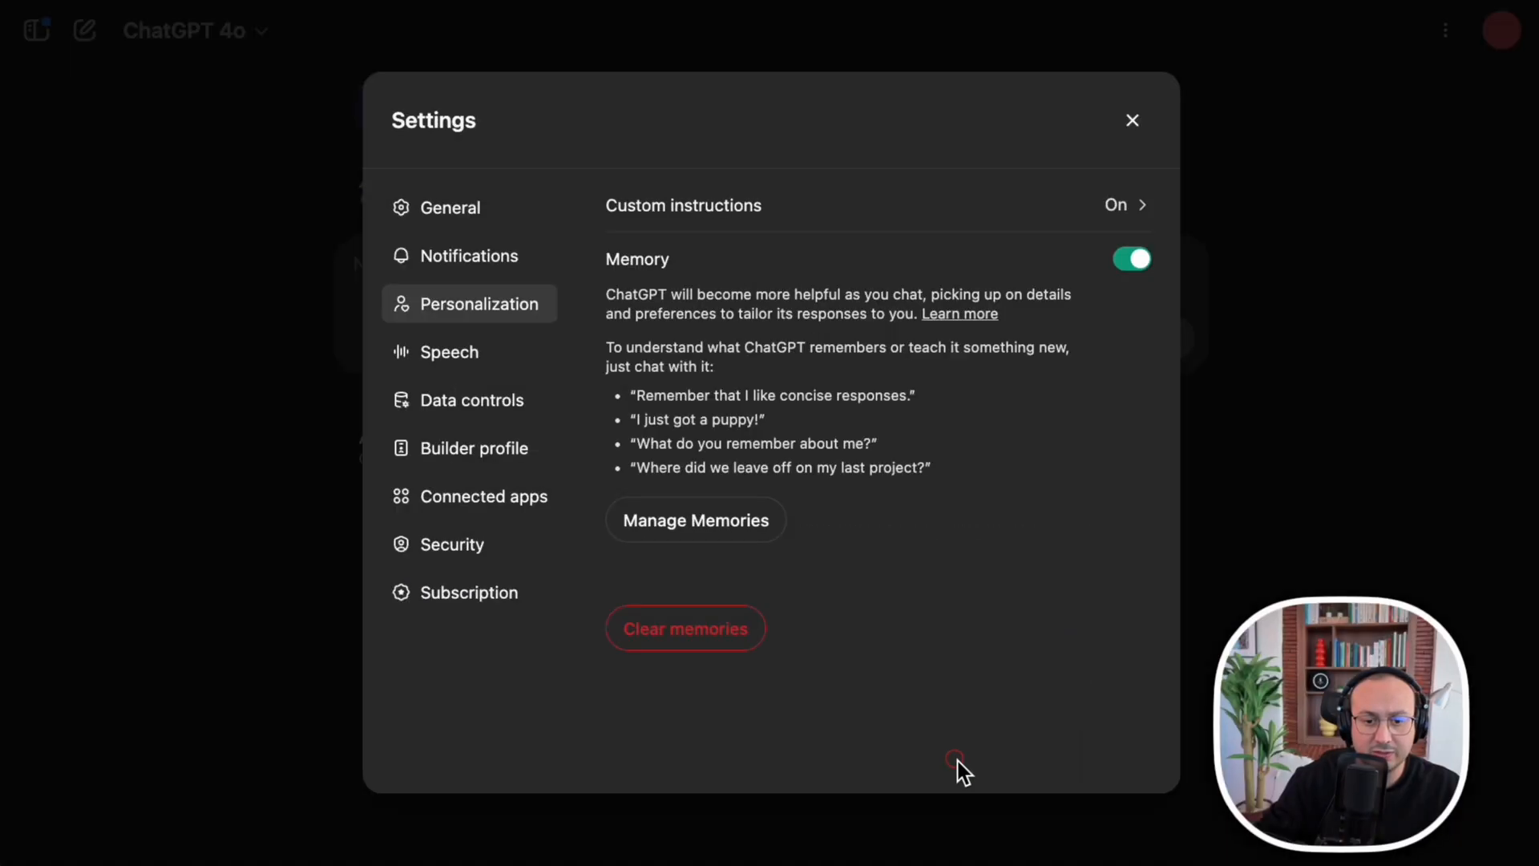
{"action": "left_click", "coordinate": [1132, 120]}
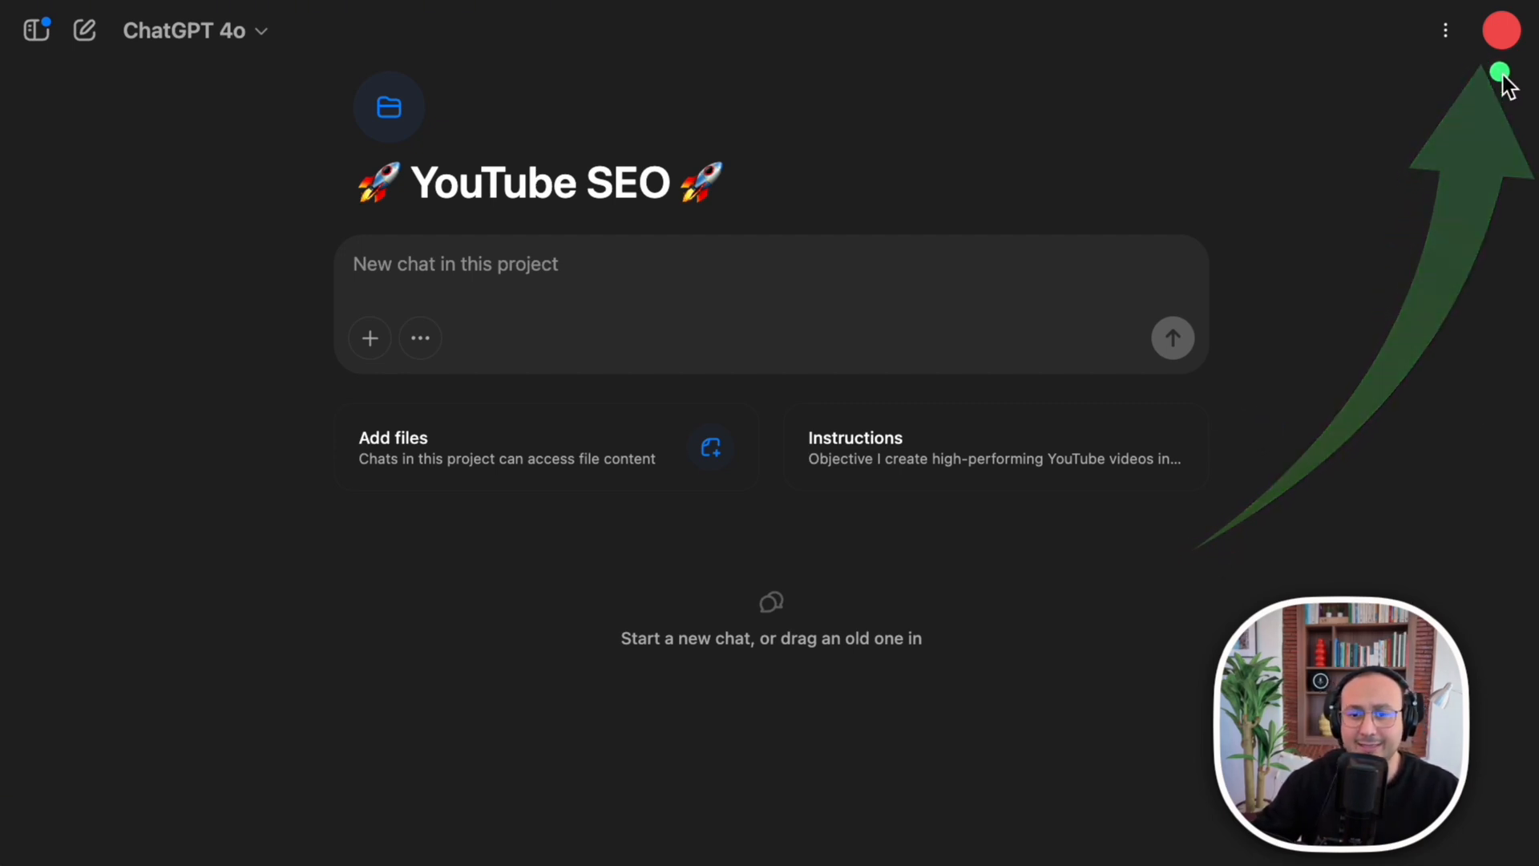
Open Customize ChatGPT from the account options, inspect both instruction fields, and close it without saving
{"action": "left_click", "coordinate": [1515, 46]}
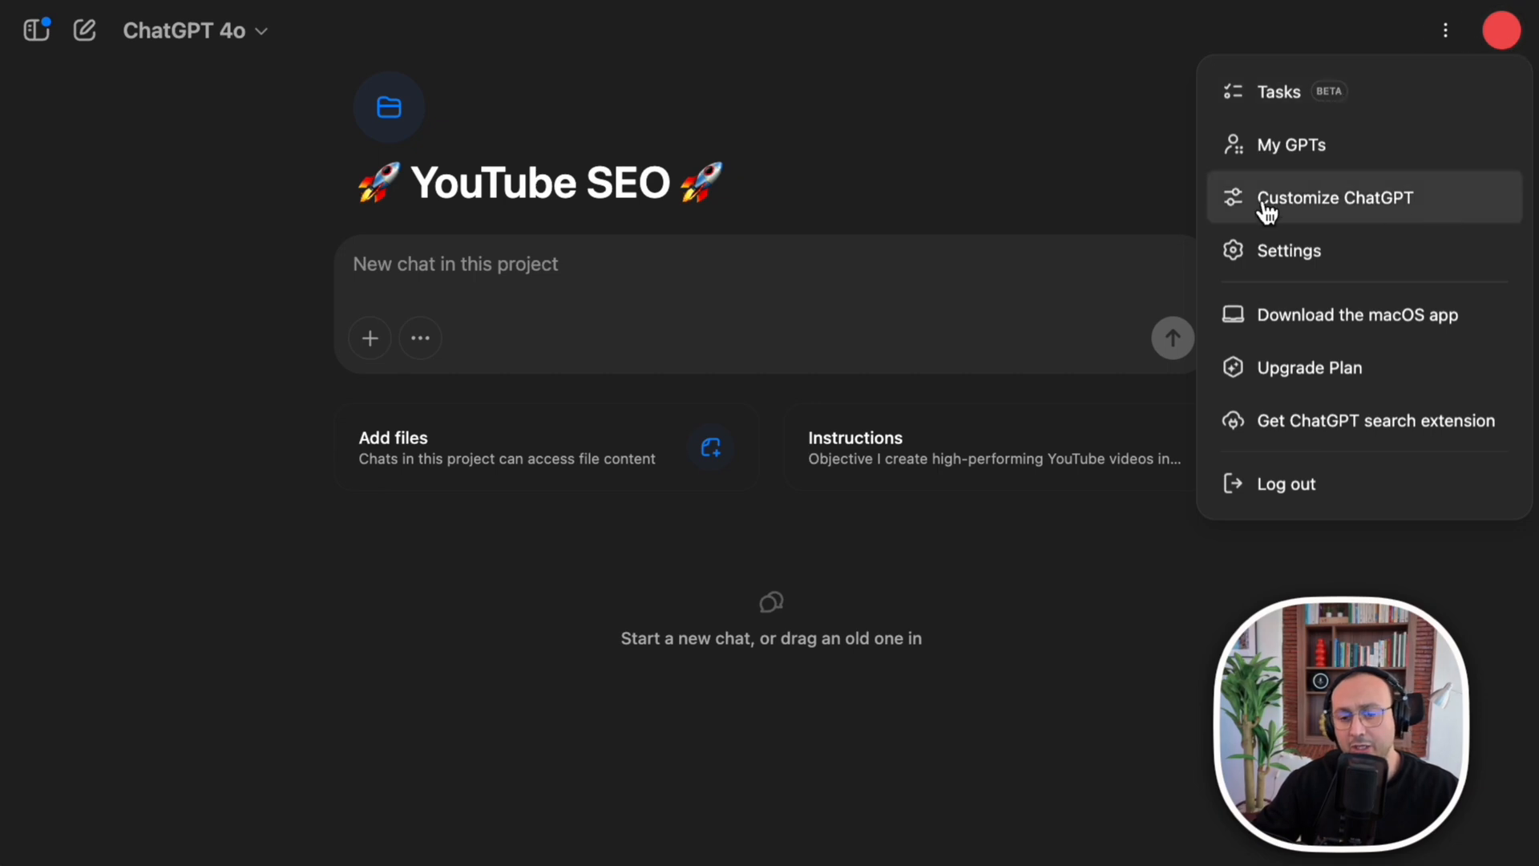
{"action": "key", "text": "ctrl+a"}
{"action": "left_click", "coordinate": [1496, 44]}
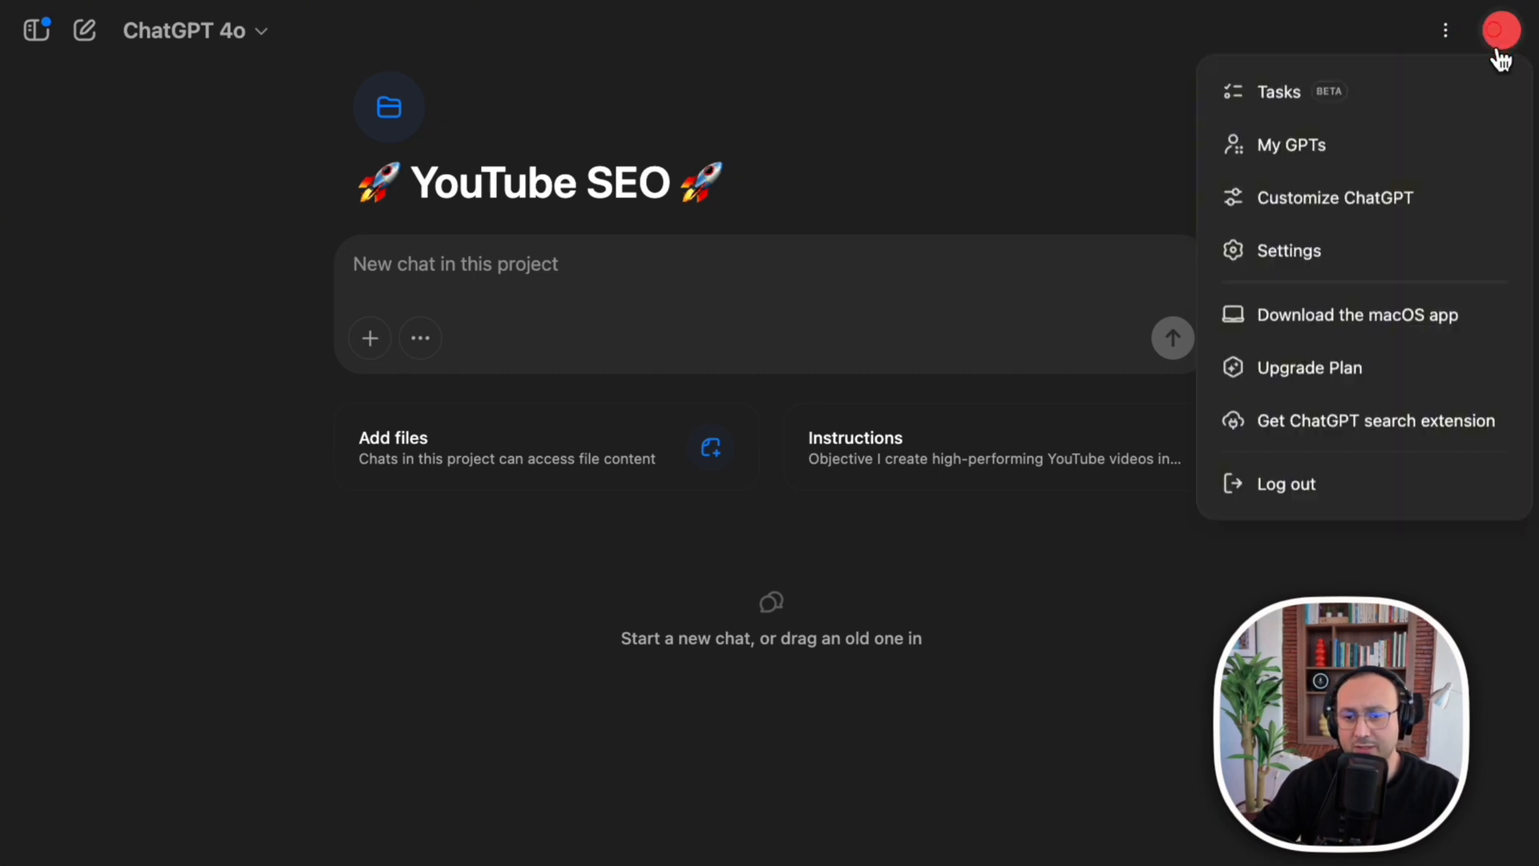
{"action": "left_click", "coordinate": [1418, 202]}
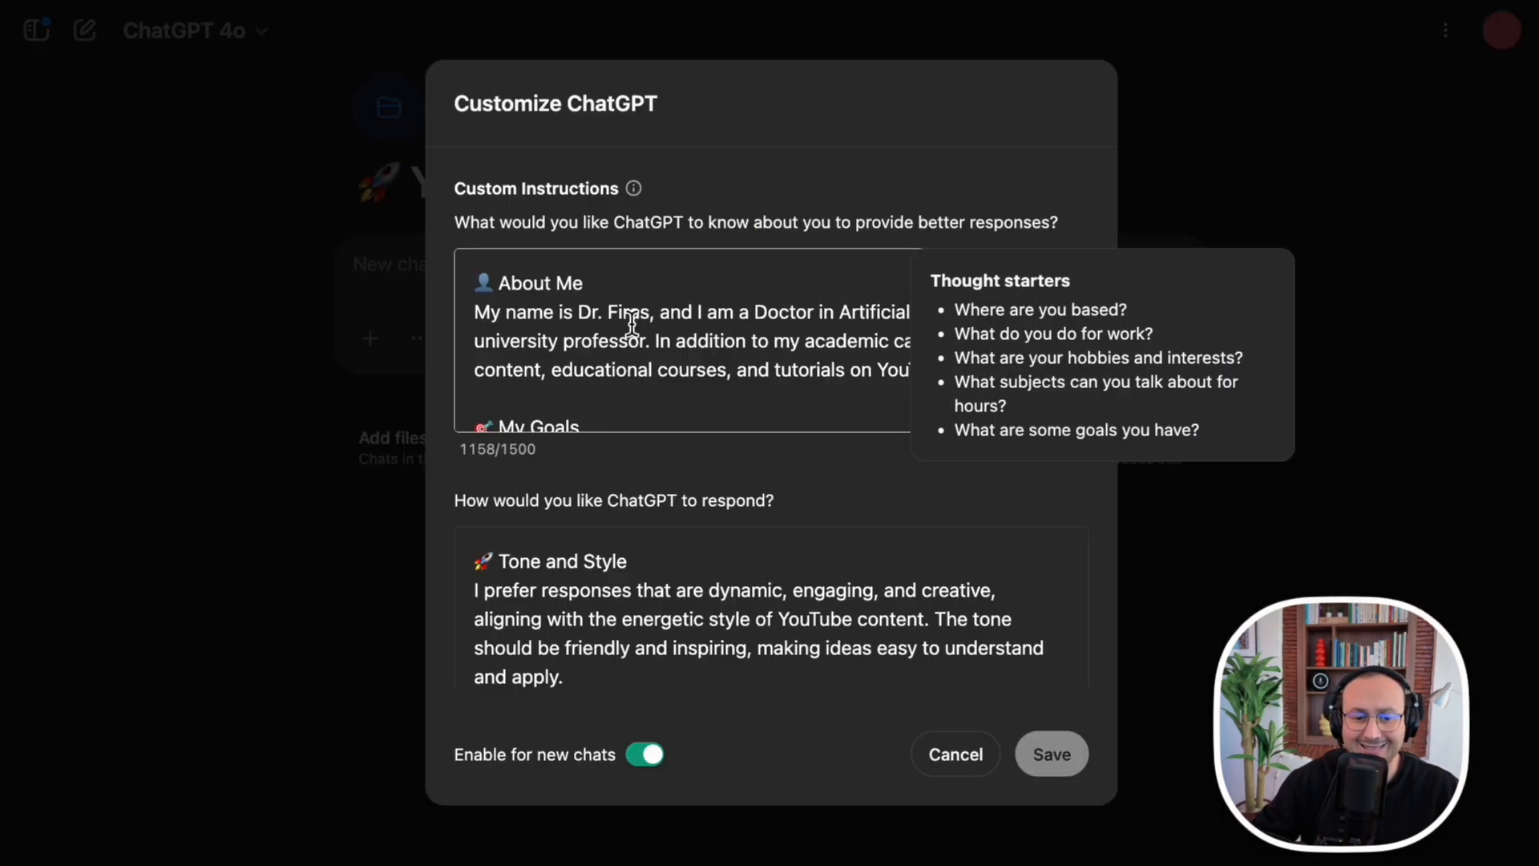
{"action": "left_click", "coordinate": [690, 374]}
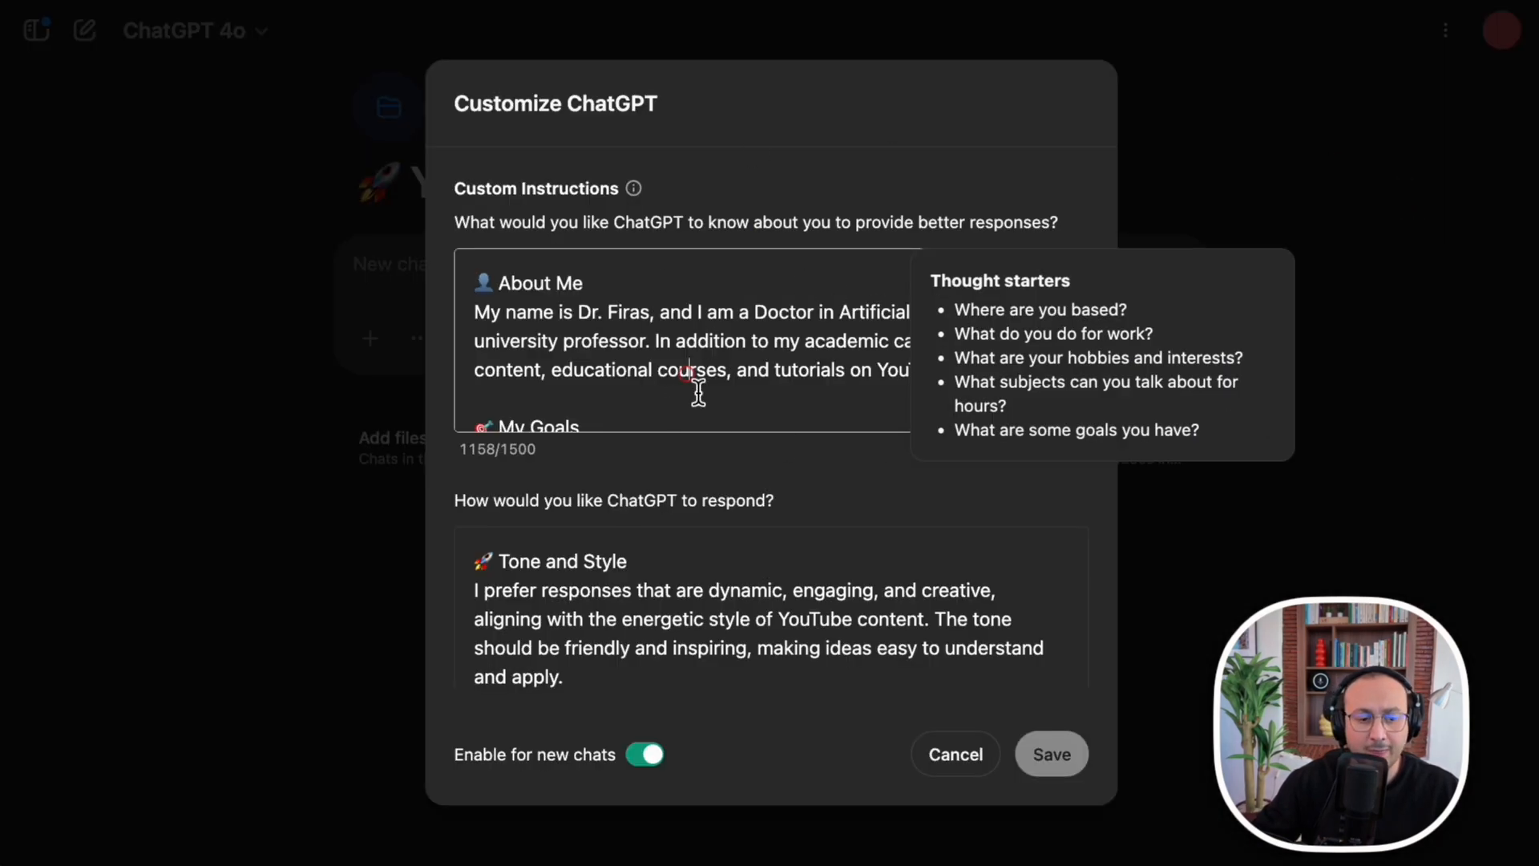
{"action": "left_click", "coordinate": [1026, 527]}
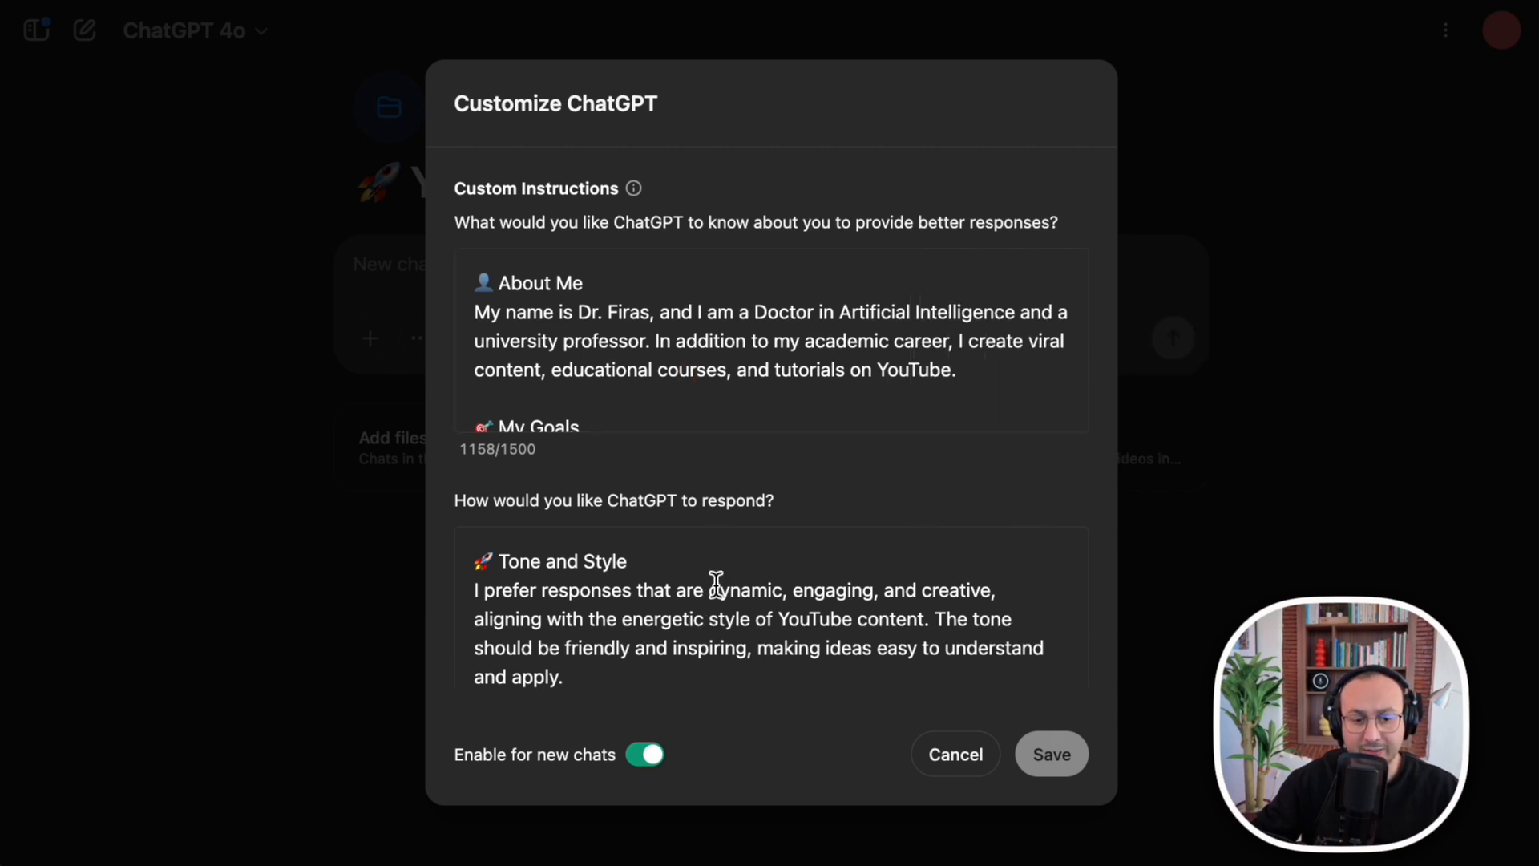
{"action": "left_click", "coordinate": [938, 752]}
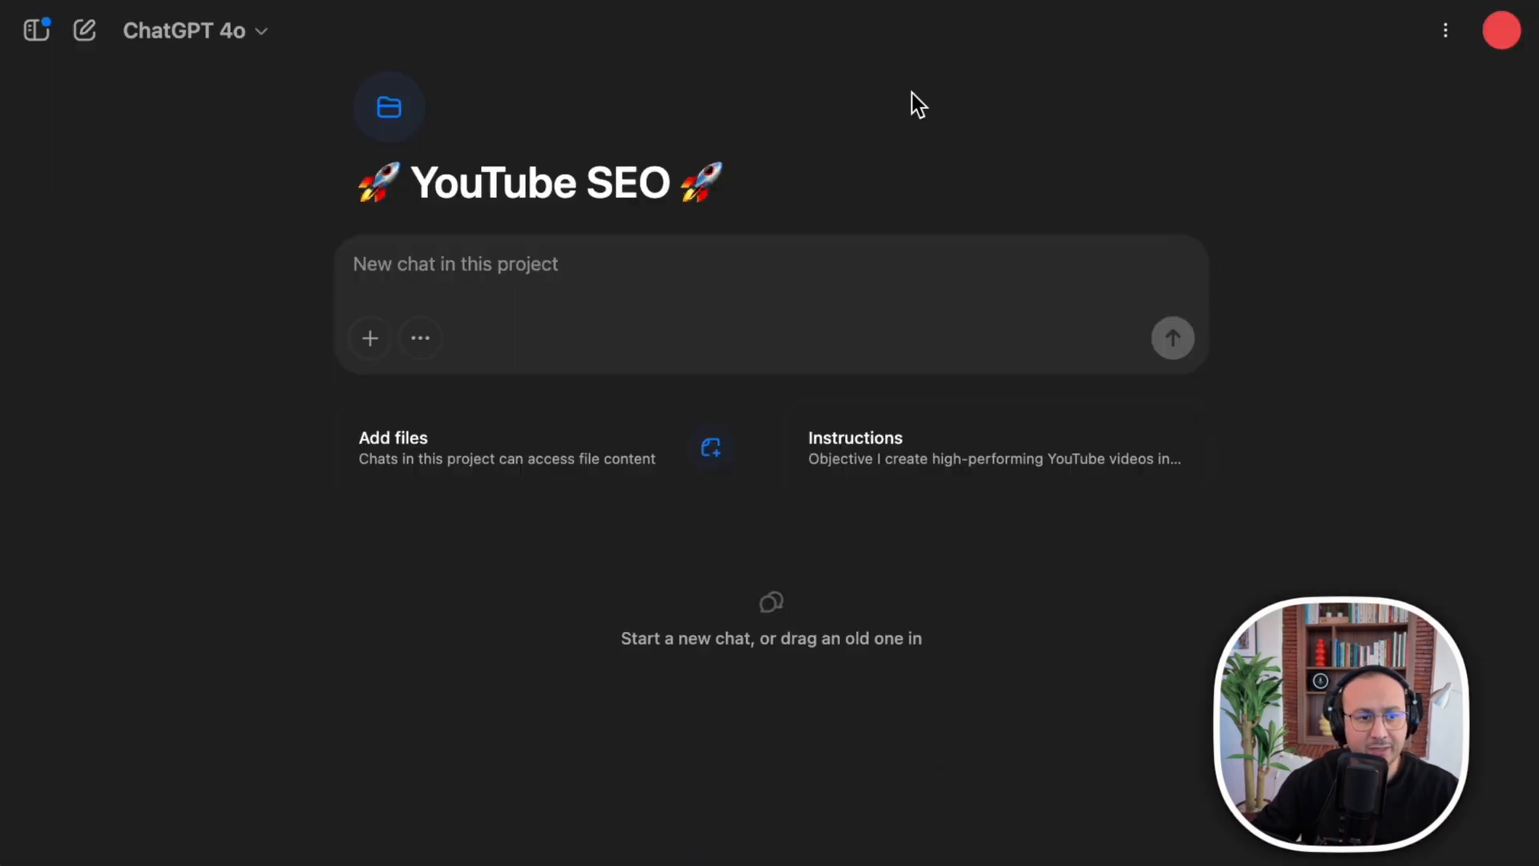
Open the AI Response Customizer from My GPTs
{"action": "left_click", "coordinate": [1507, 41]}
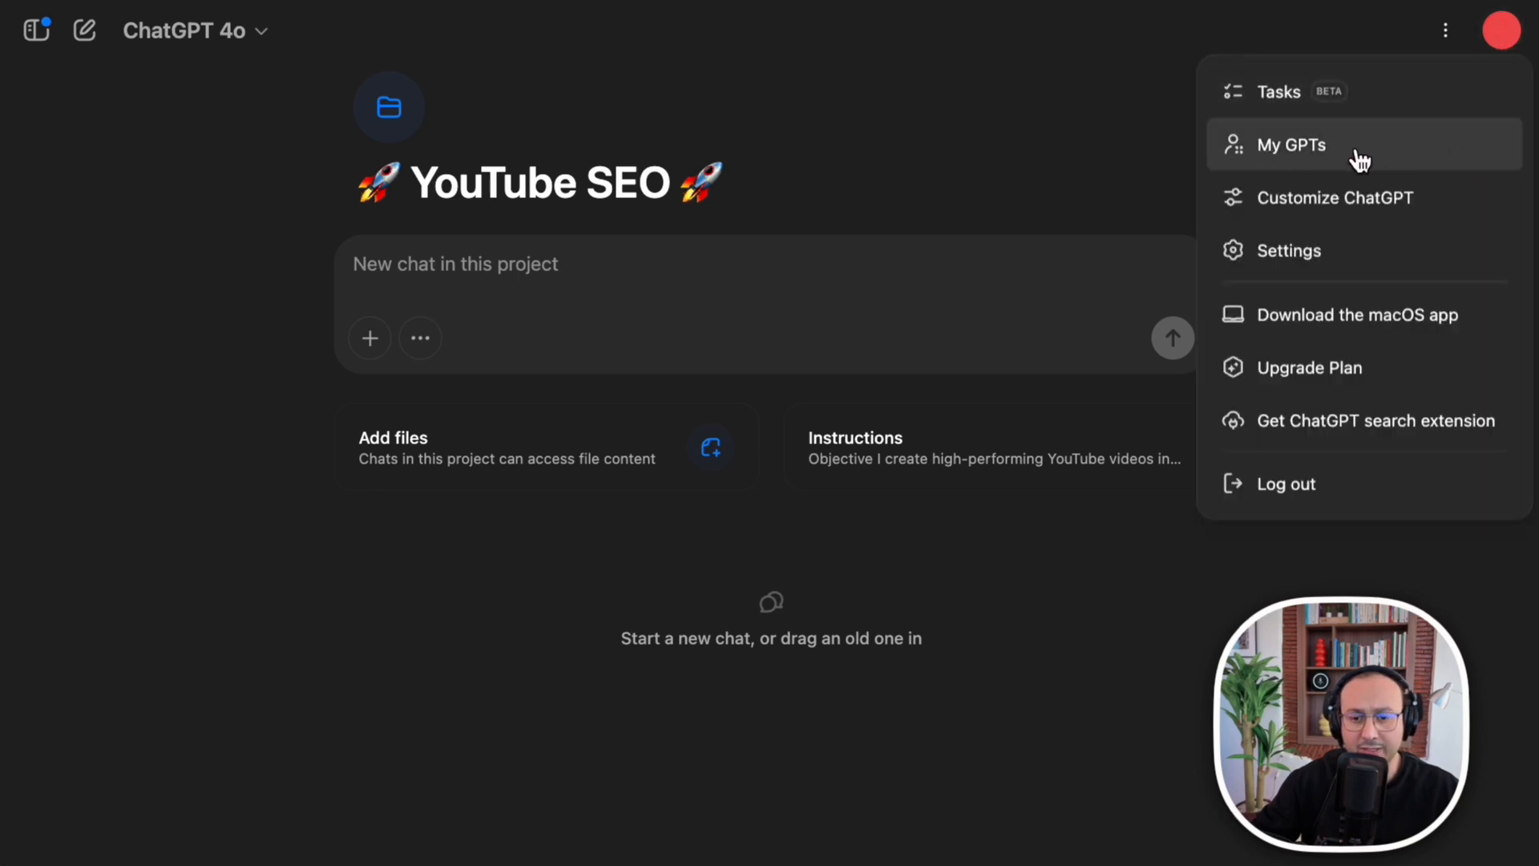
{"action": "left_click", "coordinate": [1306, 156]}
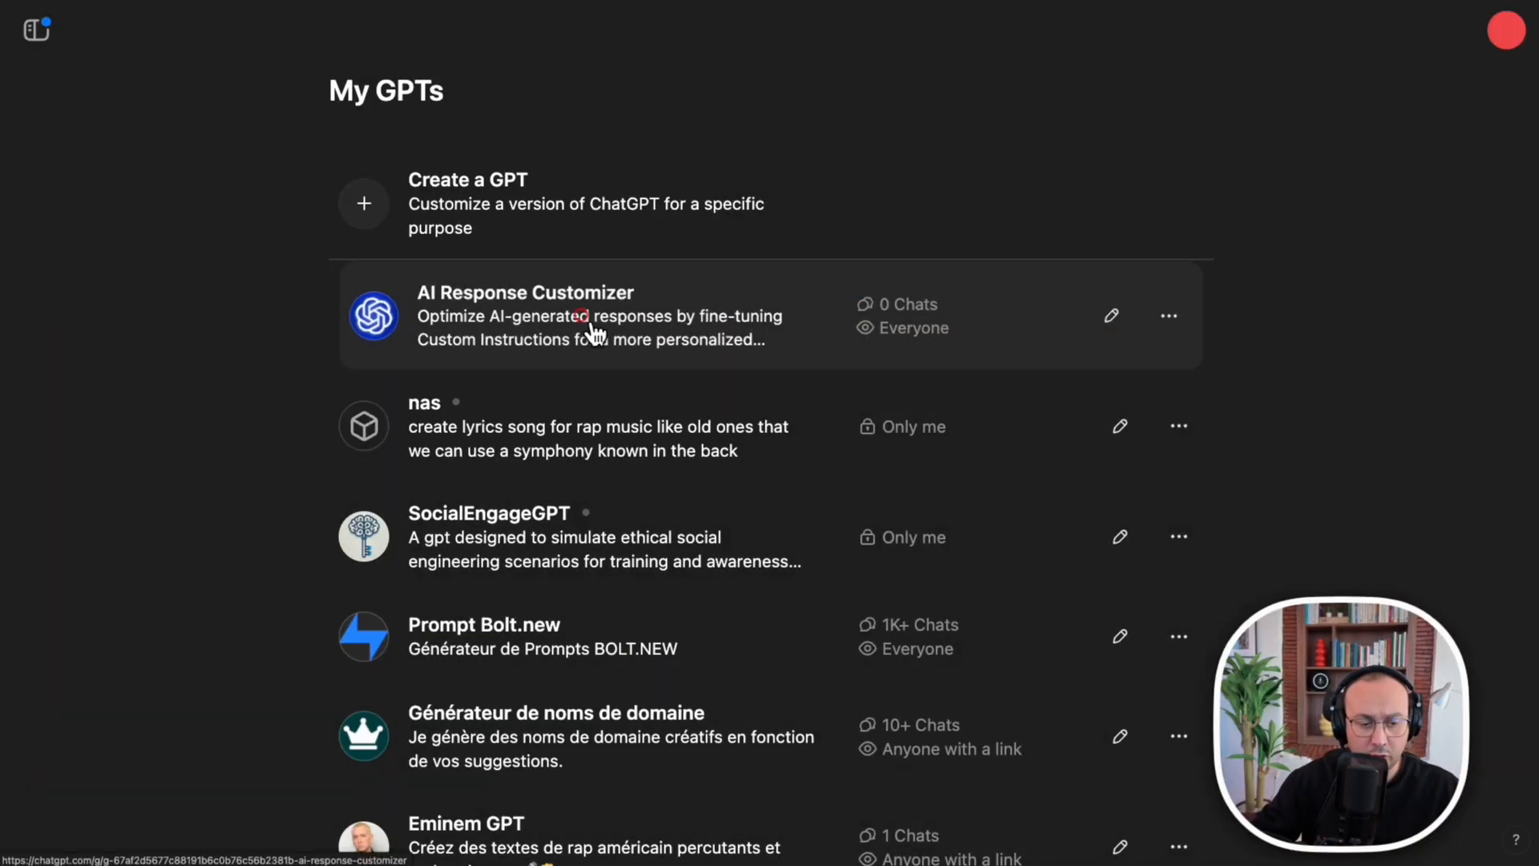
{"action": "left_click", "coordinate": [590, 335]}
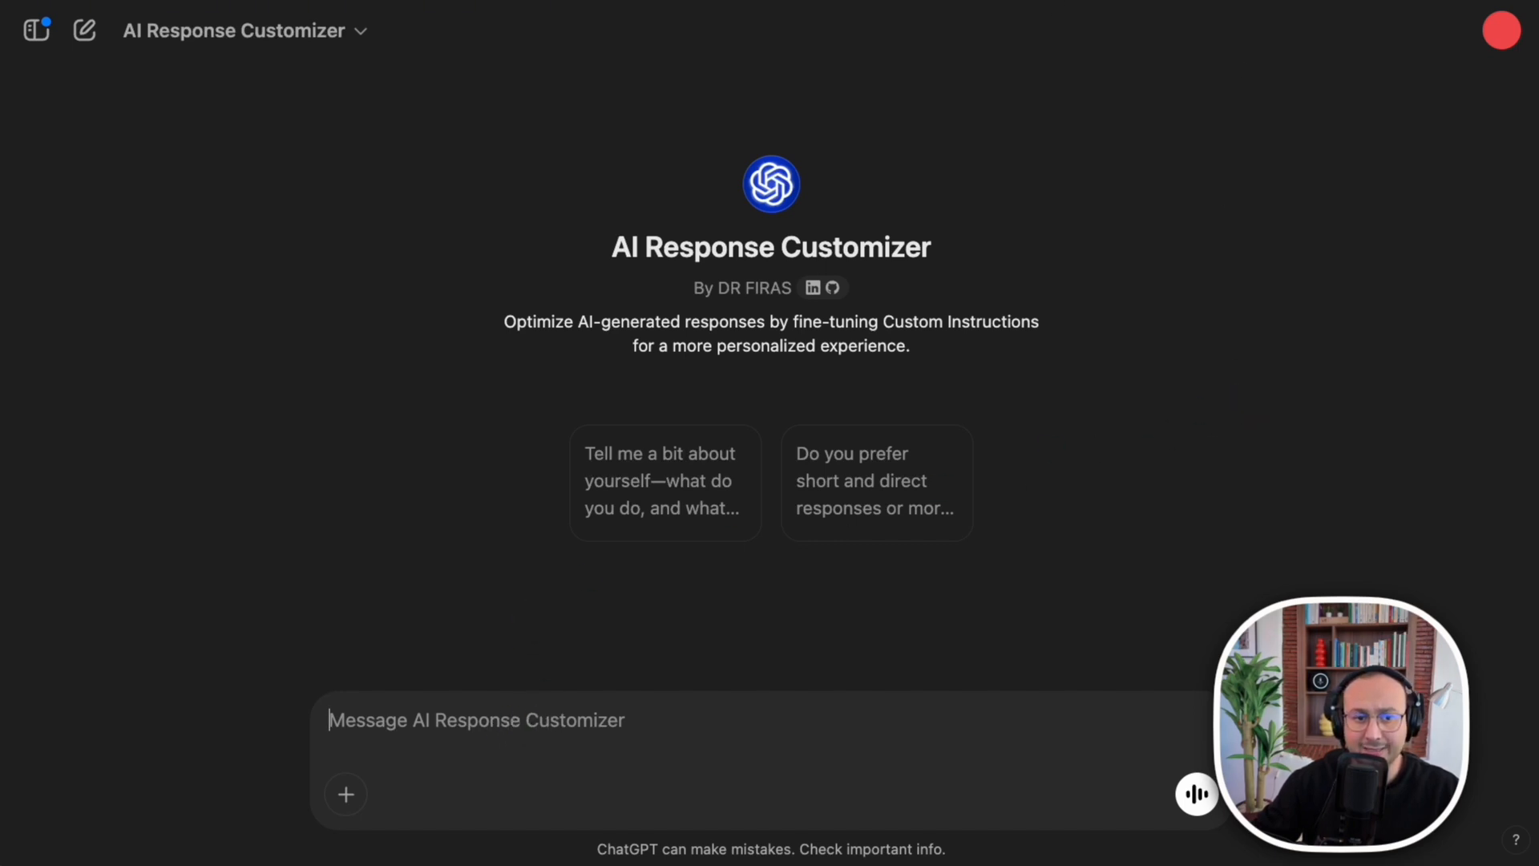
Reopen Customize ChatGPT and check the background and response-style fields alongside the thought starters
{"action": "left_click", "coordinate": [1504, 34]}
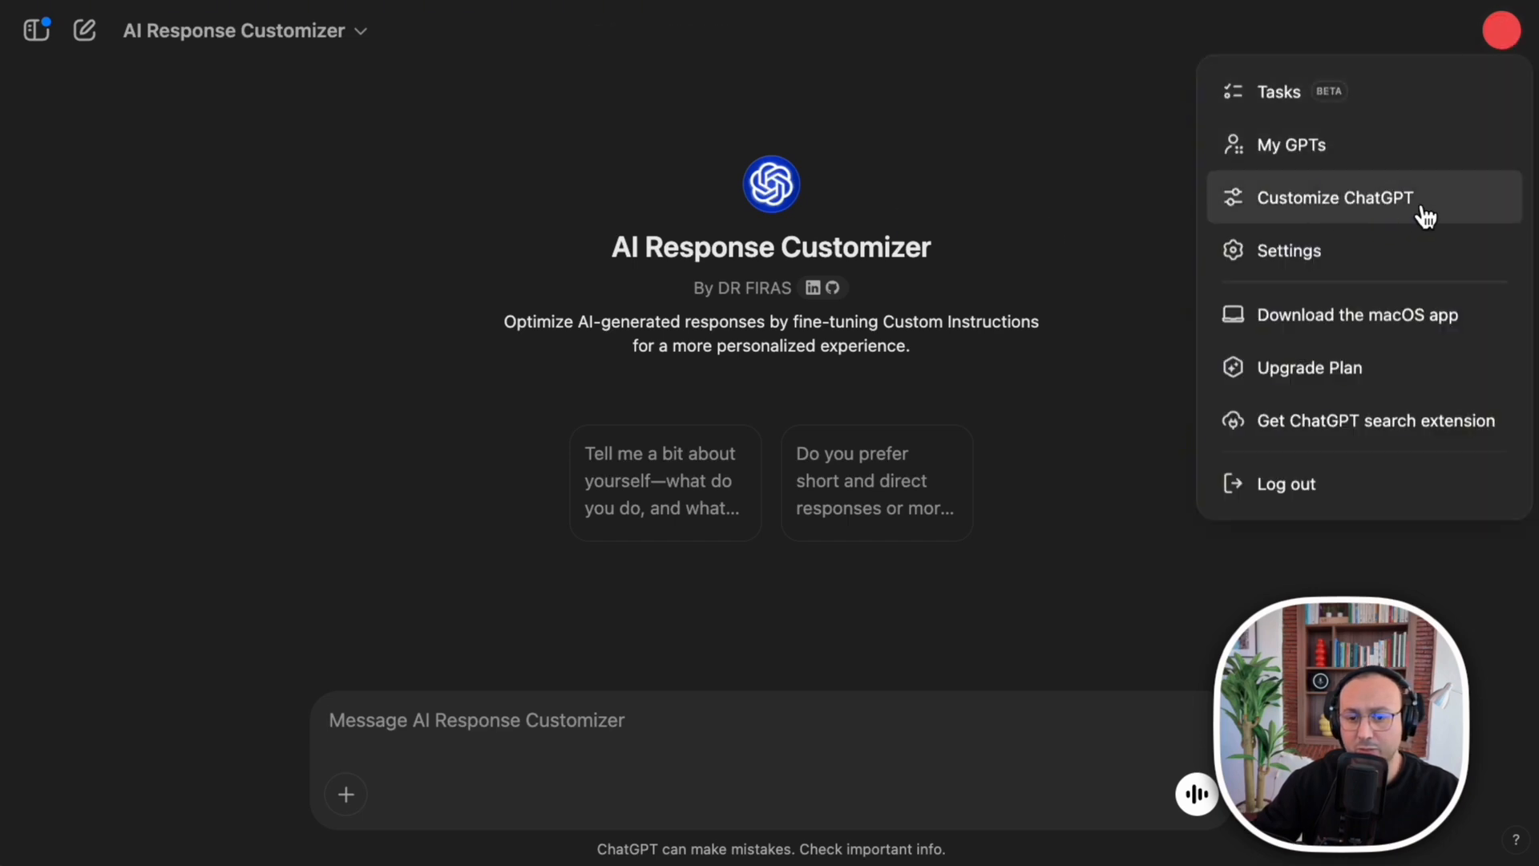
{"action": "left_click", "coordinate": [1363, 200]}
{"action": "left_click", "coordinate": [618, 285]}
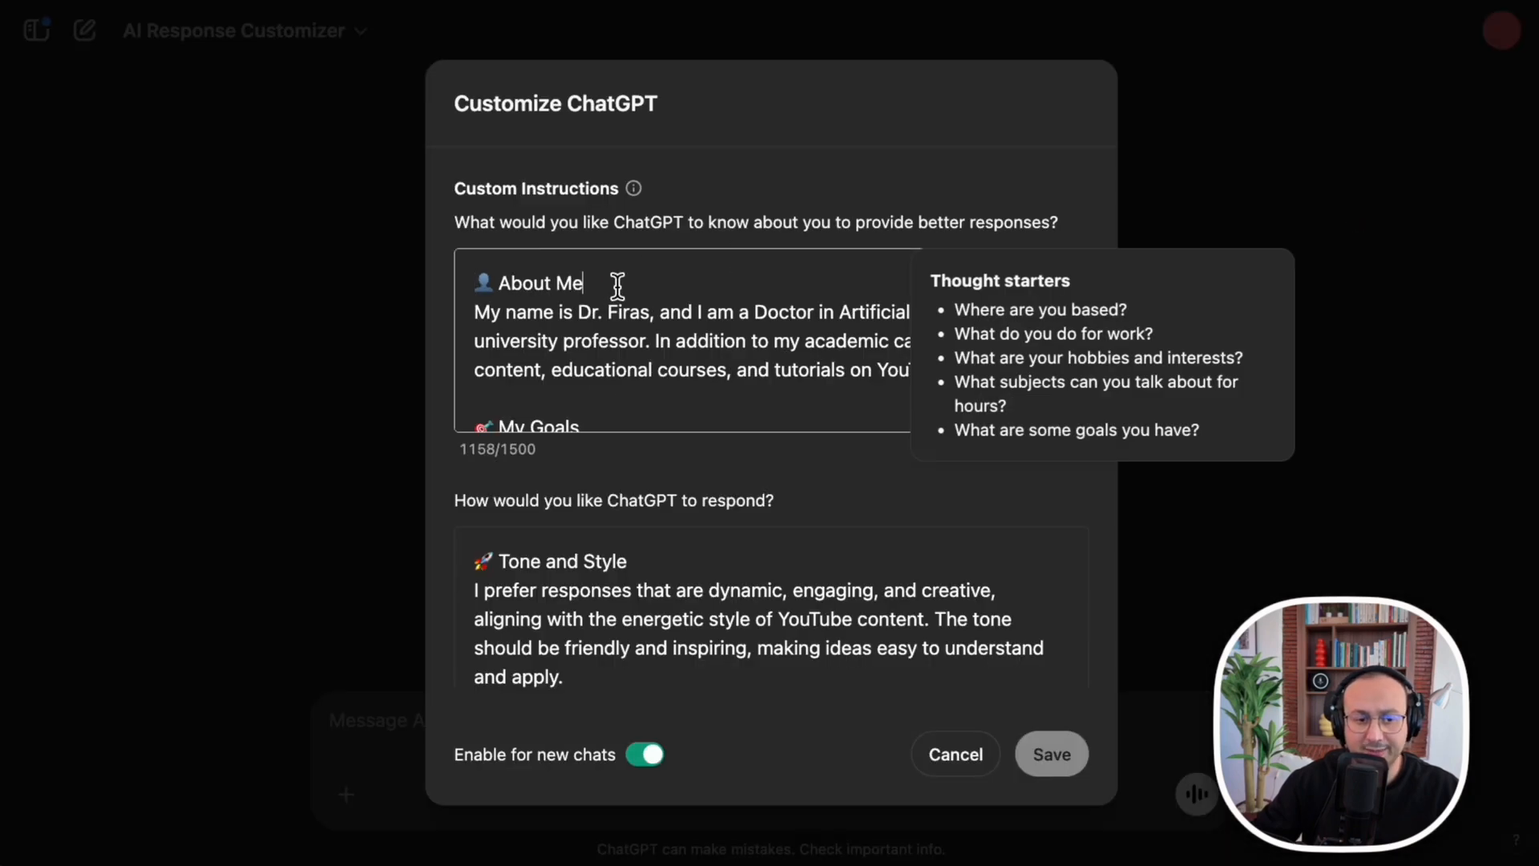
{"action": "left_click", "coordinate": [739, 624]}
{"action": "left_click", "coordinate": [1283, 214]}
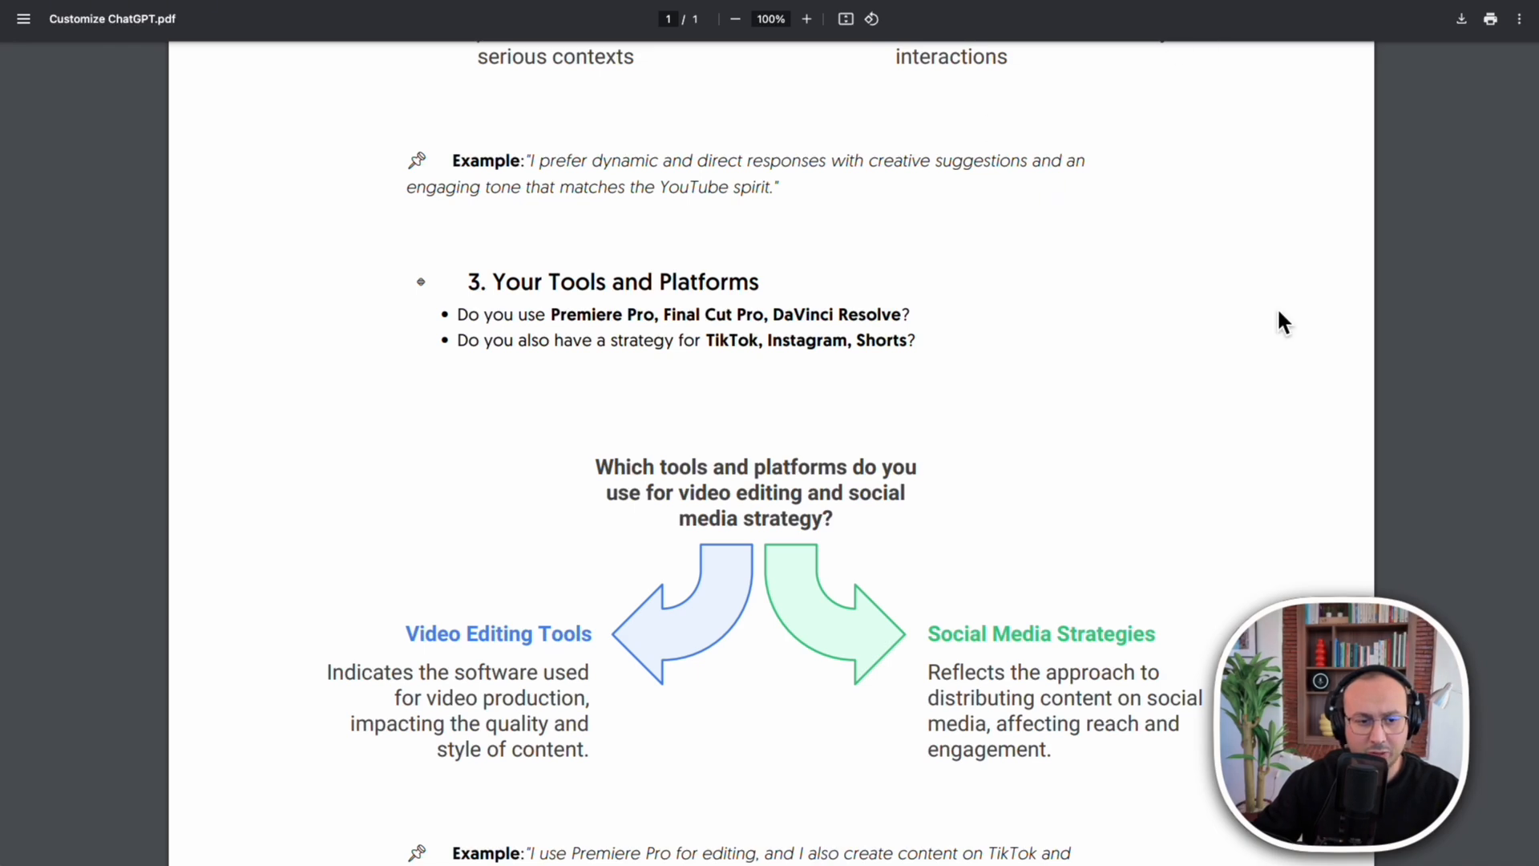
Look through the English and French Customize ChatGPT PDF guides from their opening sections
{"action": "scroll", "coordinate": [1367, 405], "scroll_direction": "up", "scroll_amount": 15}
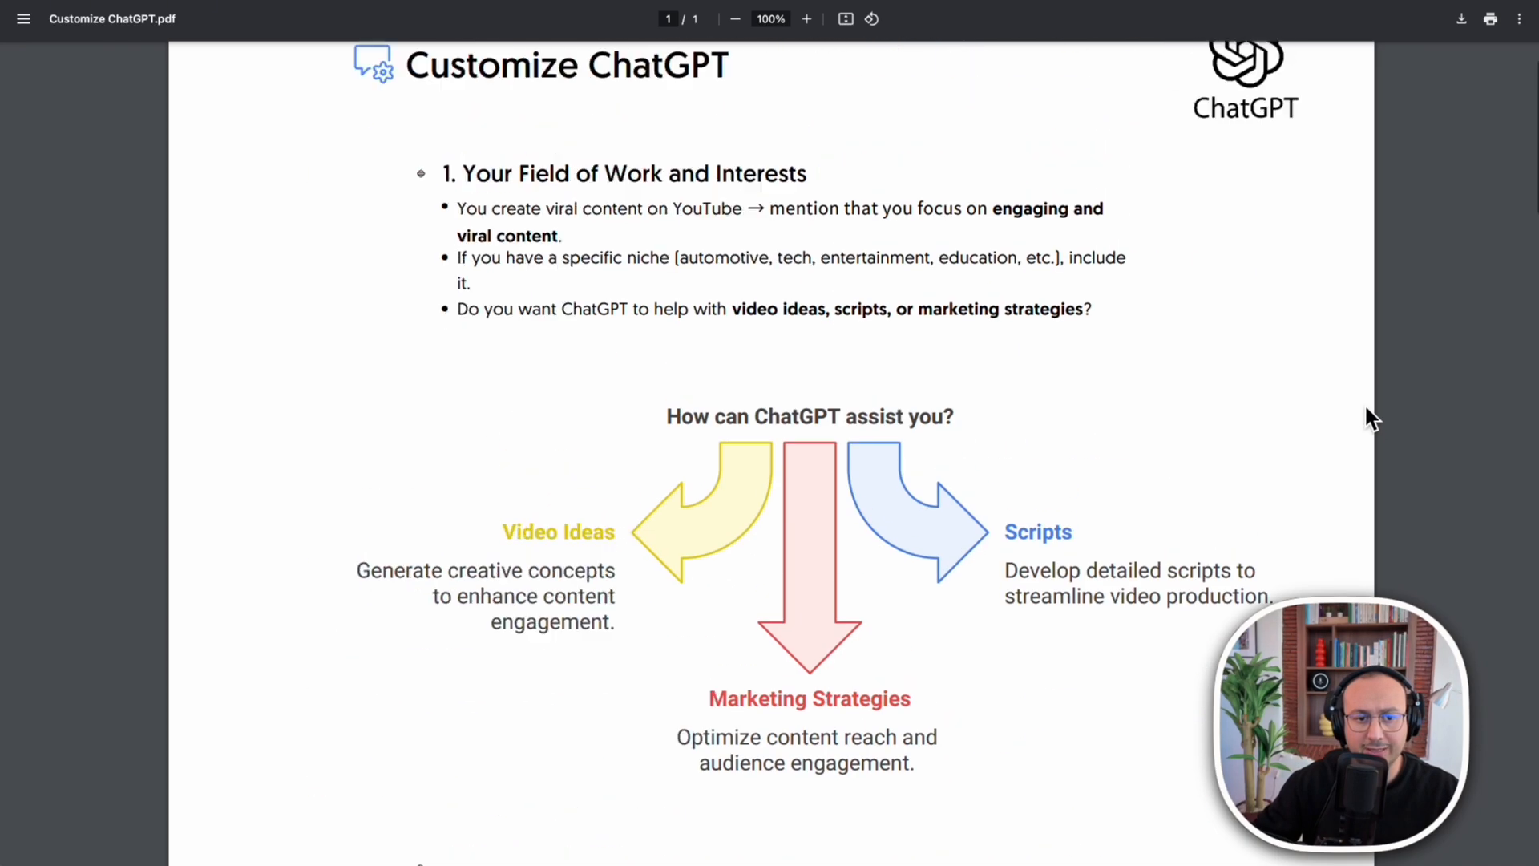
{"action": "scroll", "coordinate": [1368, 416], "scroll_direction": "up", "scroll_amount": 2}
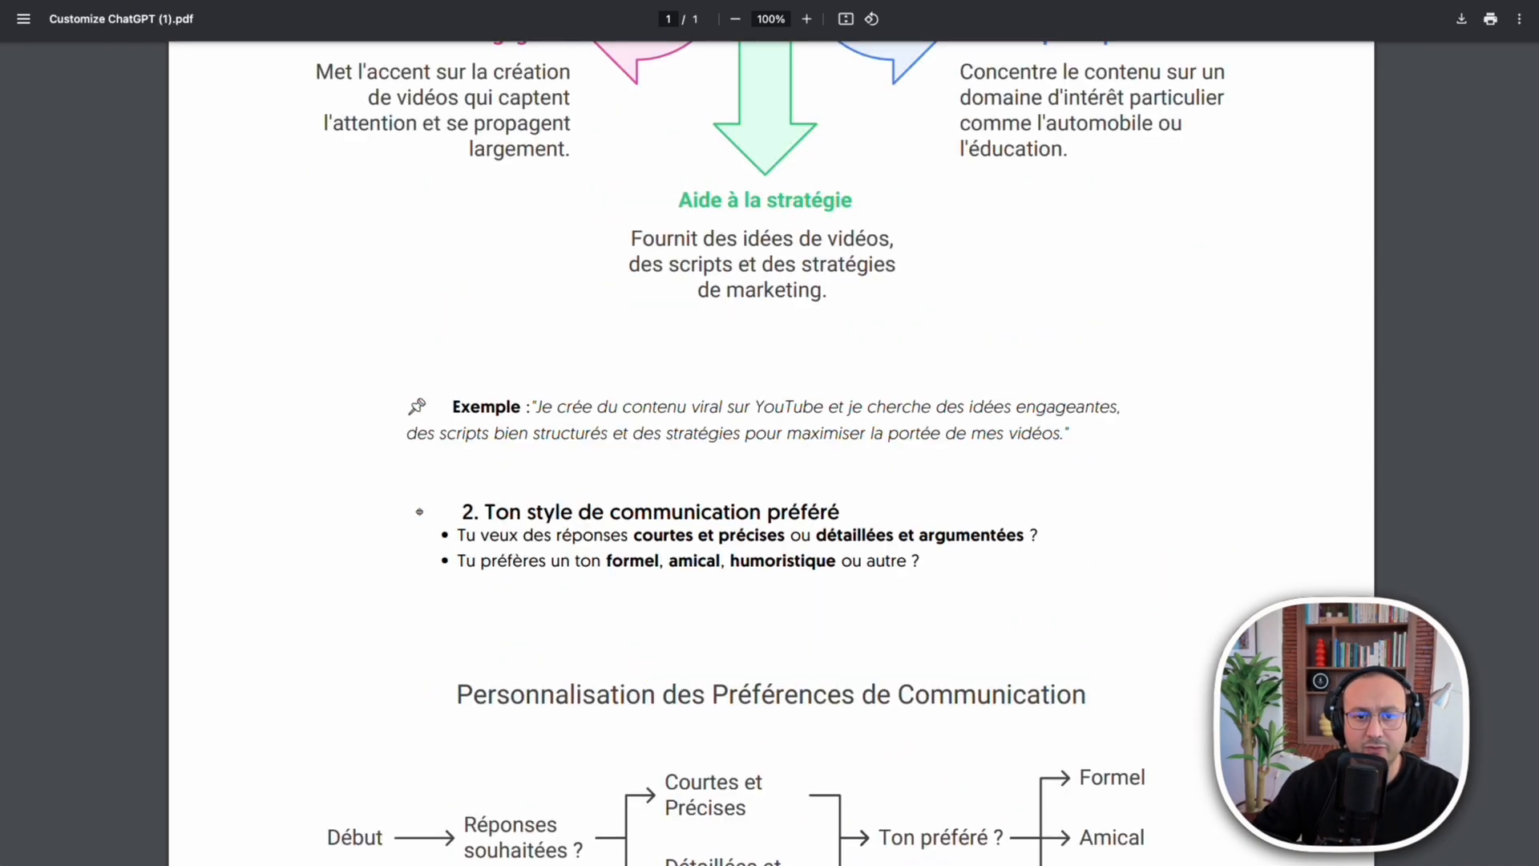
{"action": "scroll", "coordinate": [1079, 326], "scroll_direction": "up", "scroll_amount": 10}
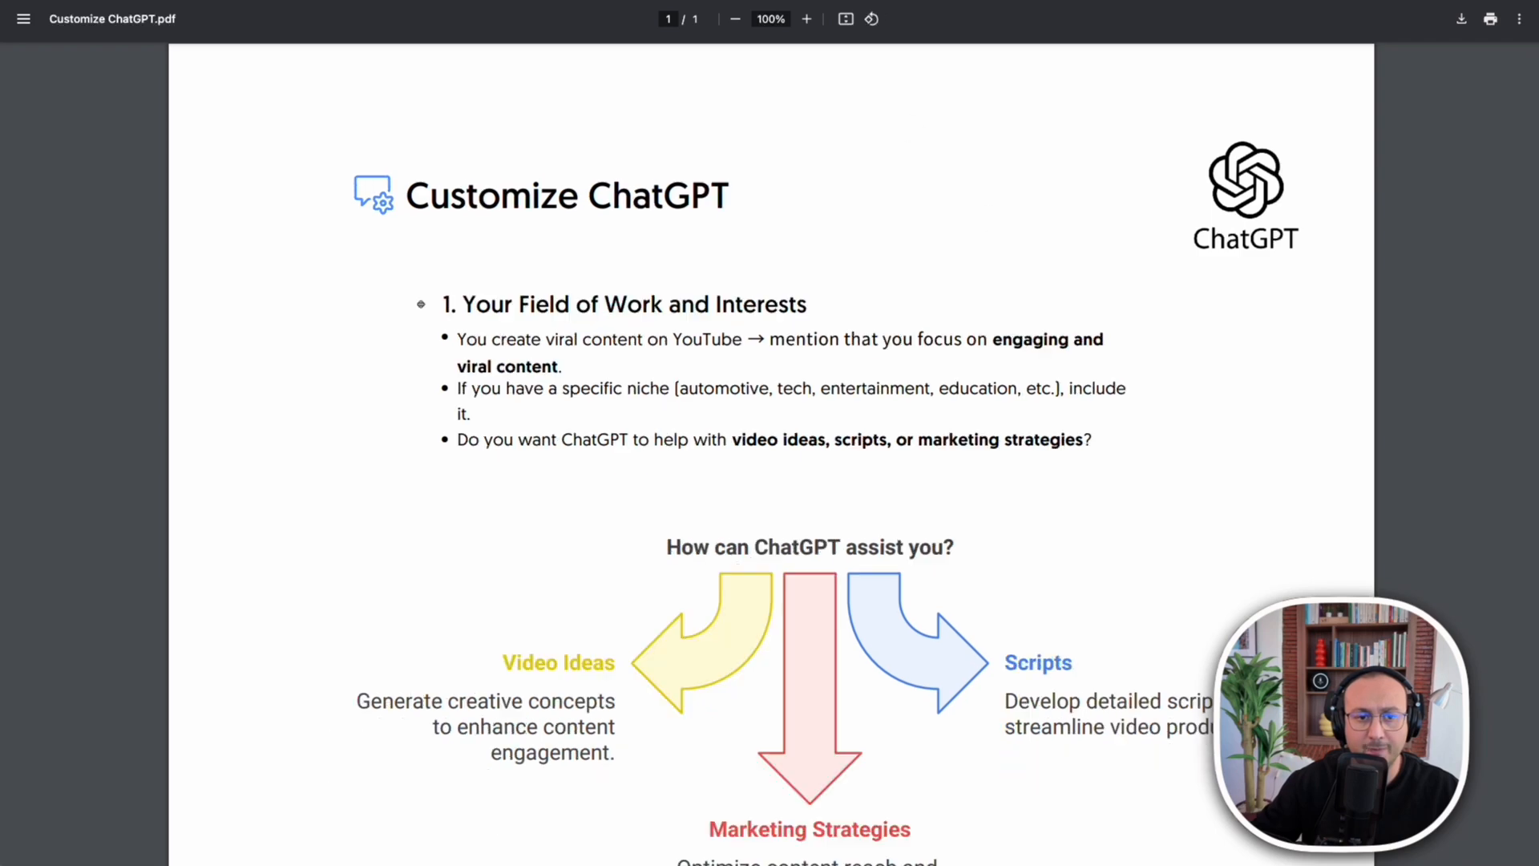
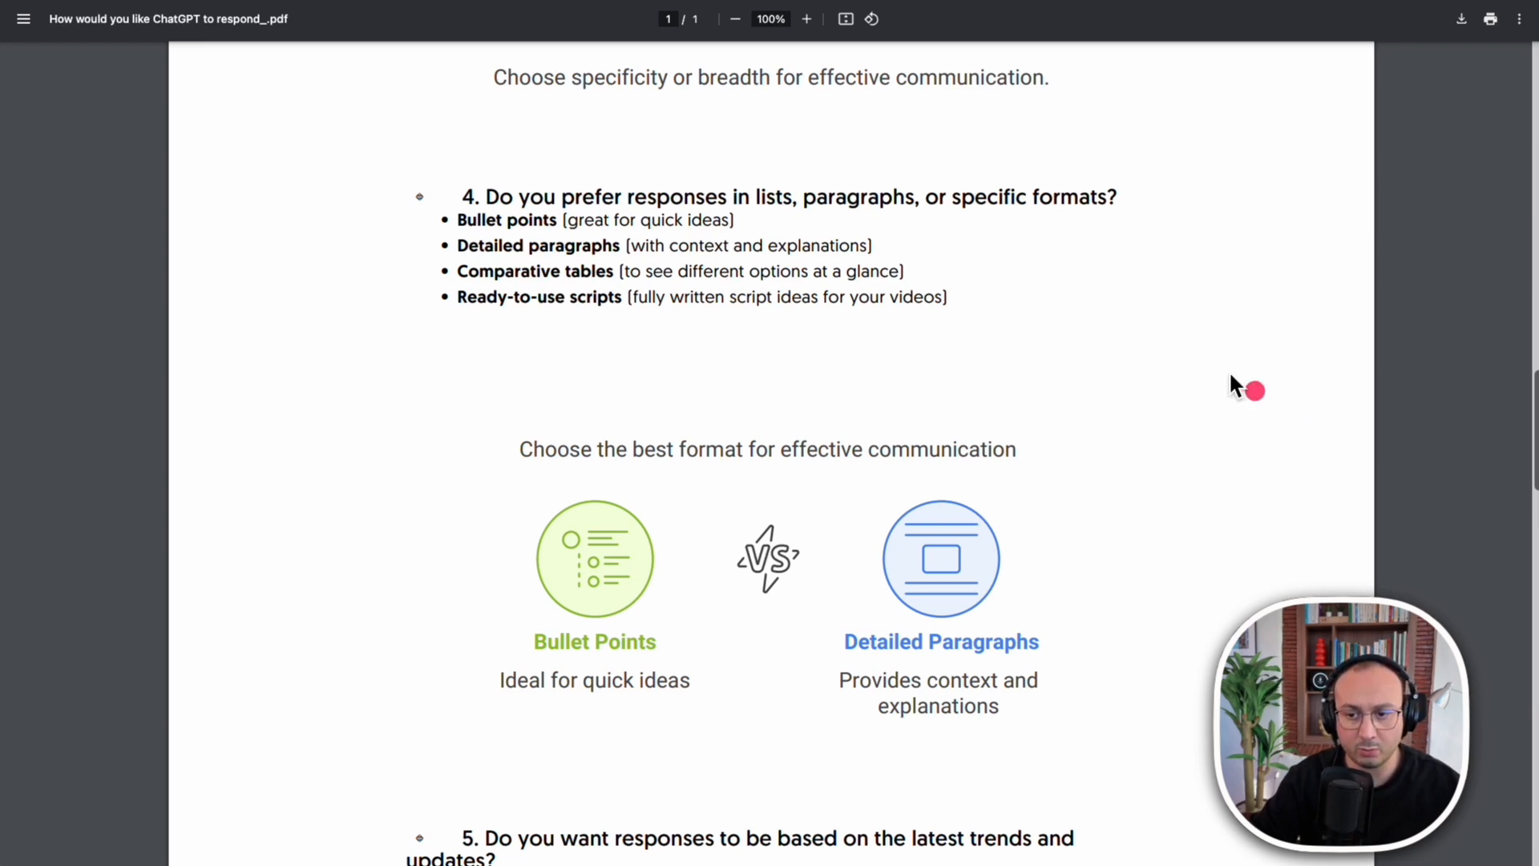
Examine section 4 of the response-preferences PDF, comparing bullet points with detailed paragraphs
{"action": "left_click_drag", "start_coordinate": [281, 307], "coordinate": [533, 529]}
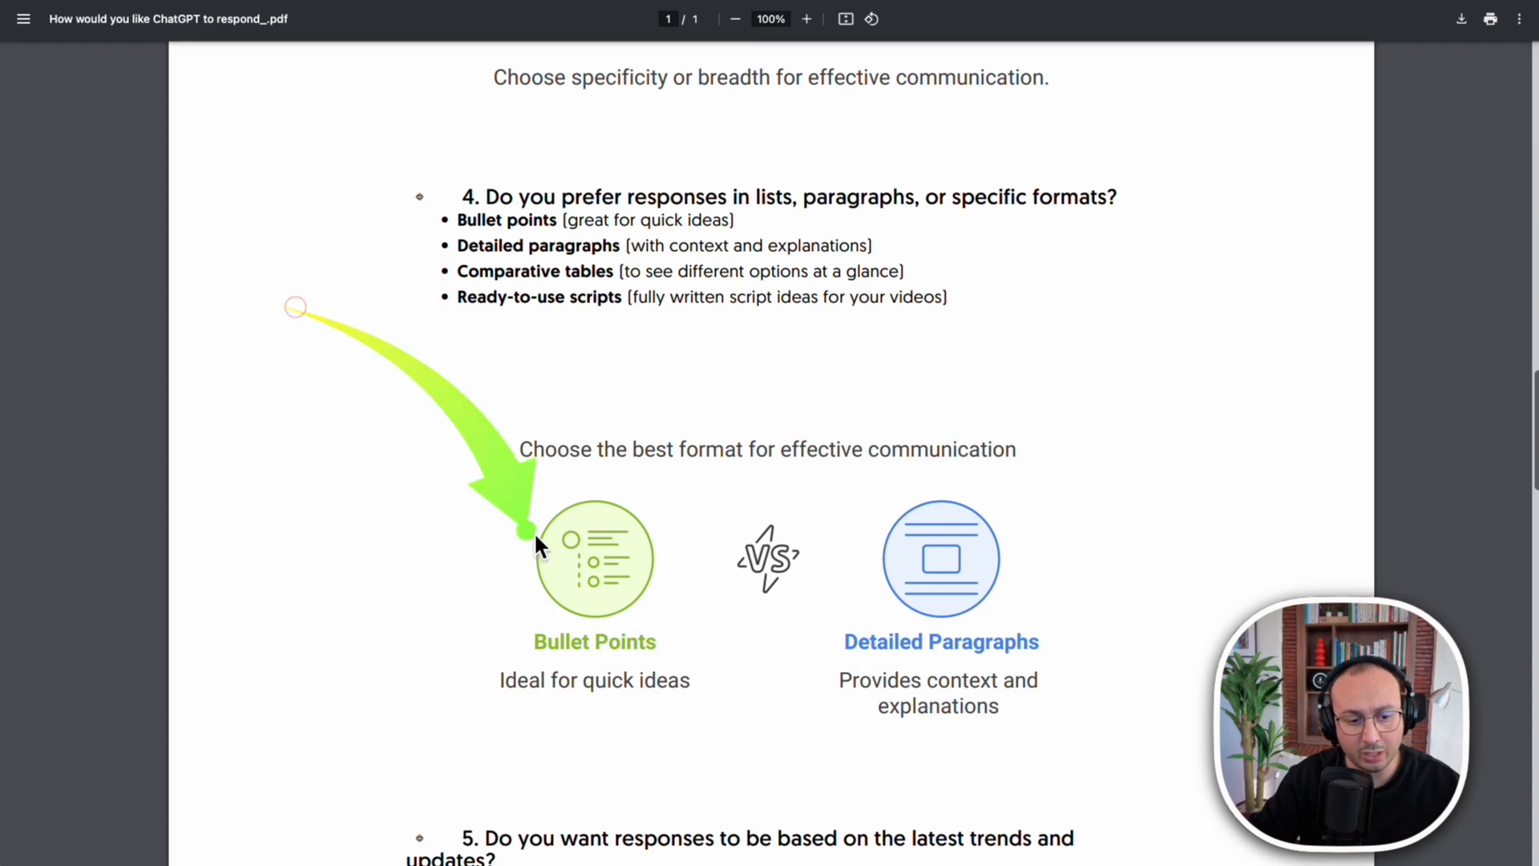
{"action": "left_click_drag", "start_coordinate": [1274, 193], "coordinate": [1015, 477]}
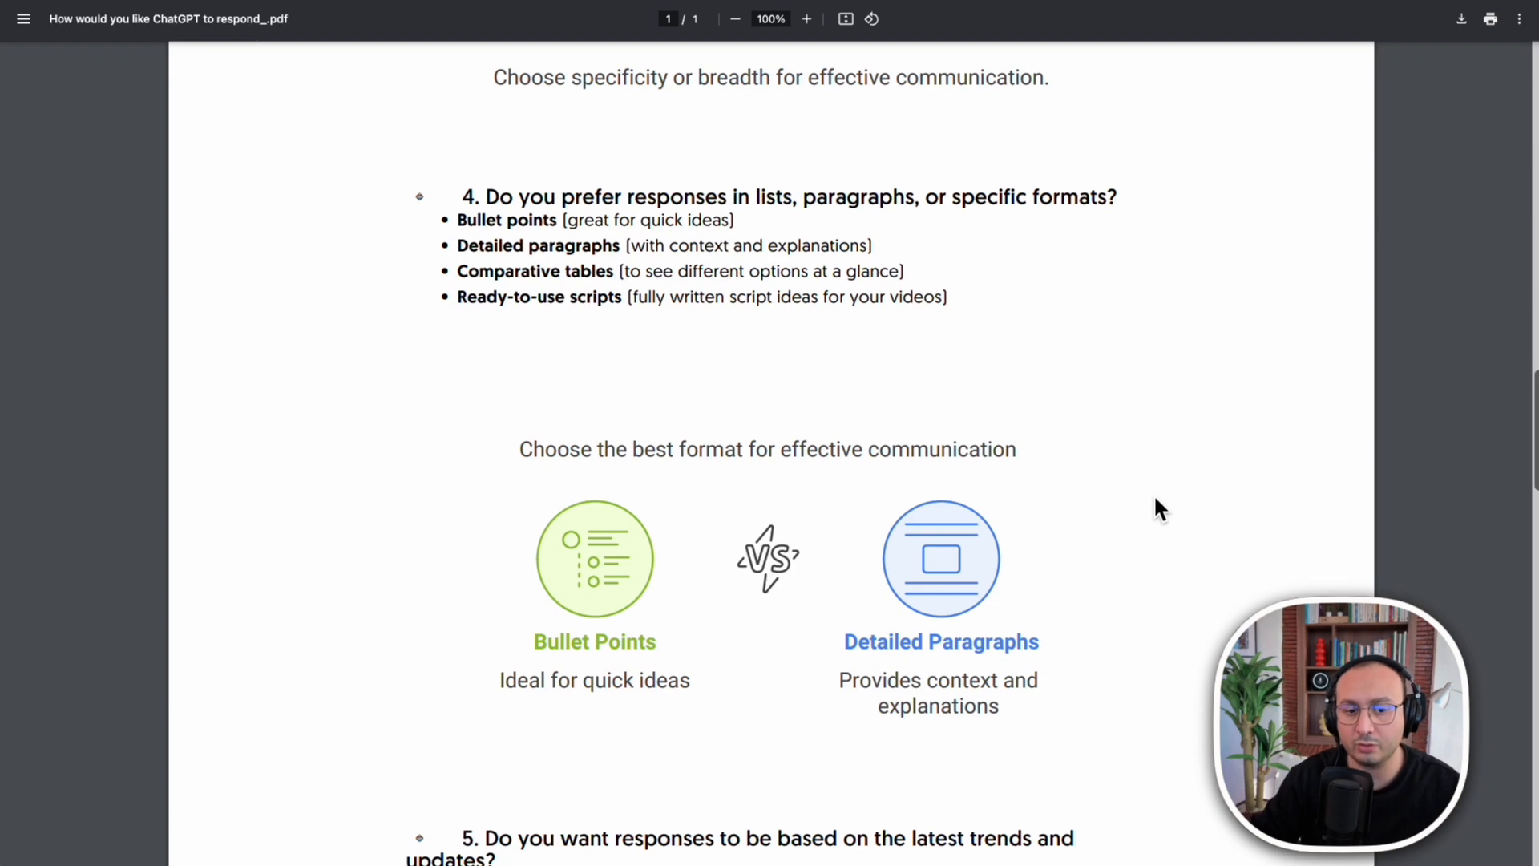
{"action": "scroll", "coordinate": [1155, 499], "scroll_direction": "down", "scroll_amount": 1}
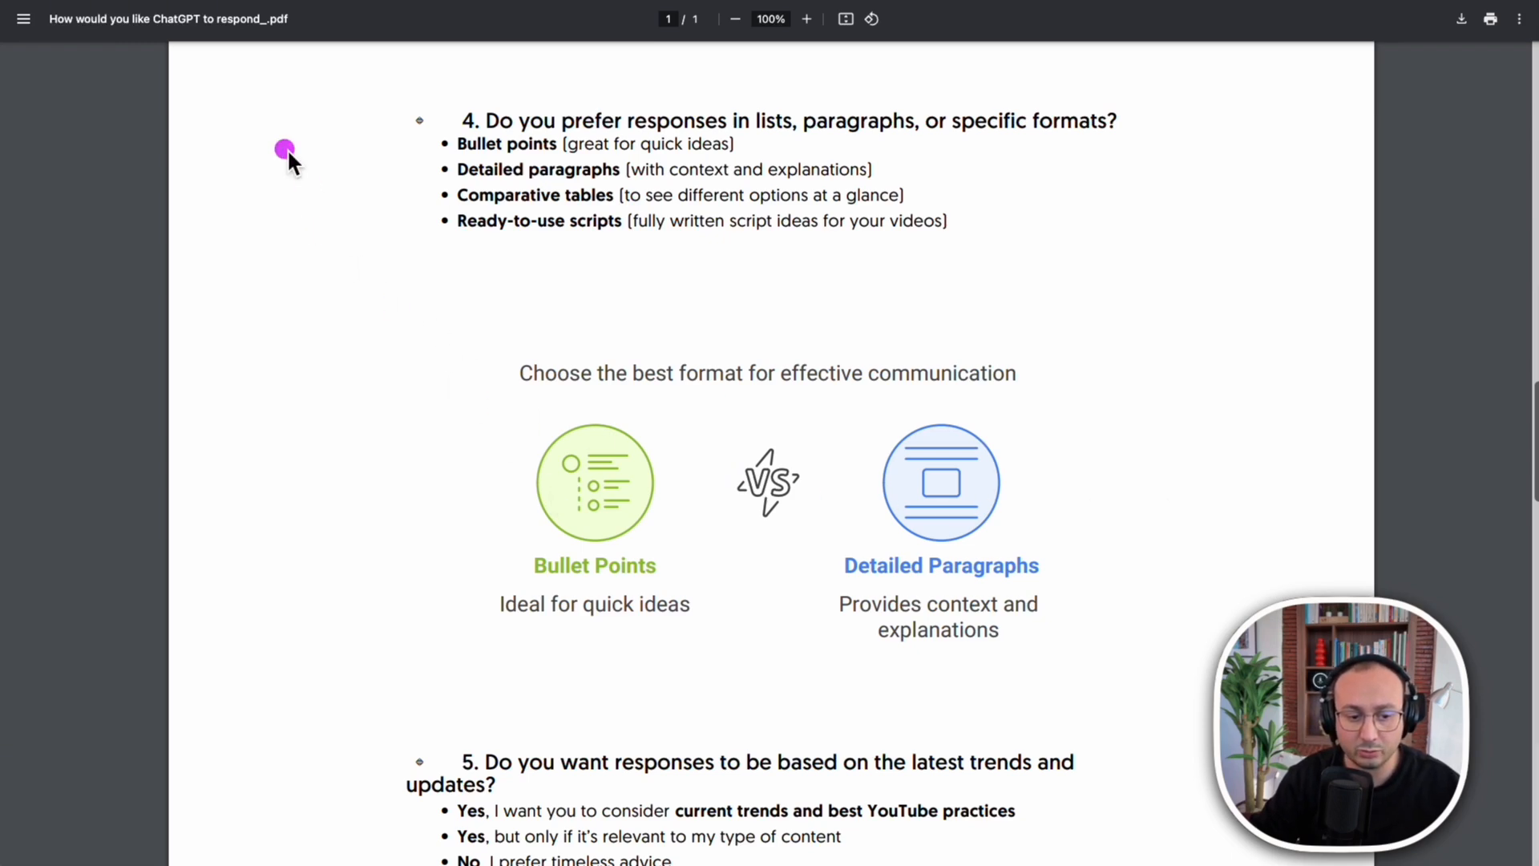
{"action": "left_click_drag", "start_coordinate": [305, 153], "coordinate": [544, 427]}
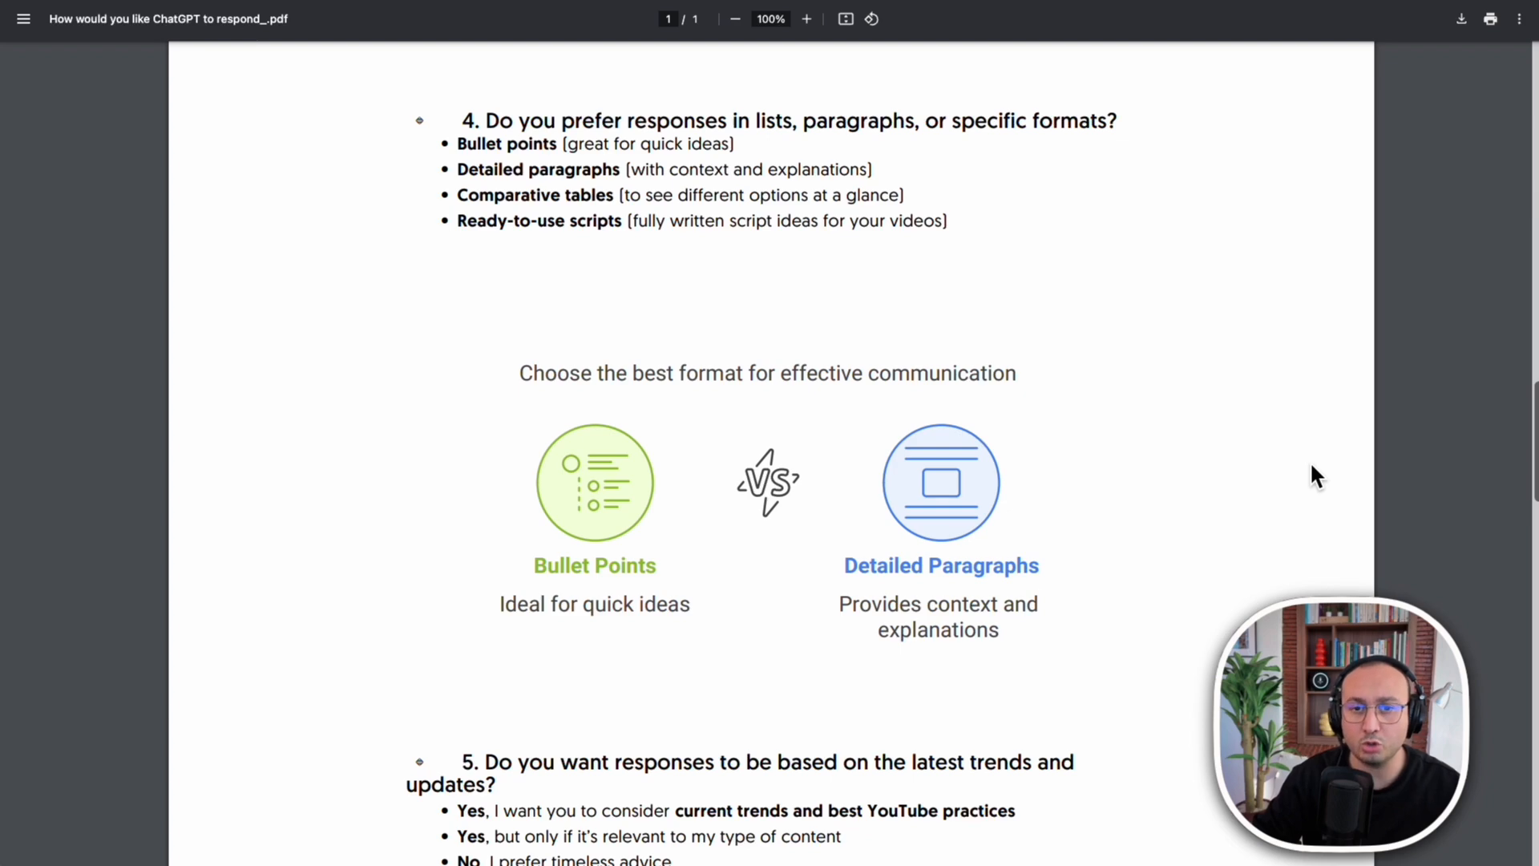
Read the guide's sections 5 to 7 on current trends, technical terms and follow-up questions
{"action": "scroll", "coordinate": [1310, 460], "scroll_direction": "down", "scroll_amount": 5}
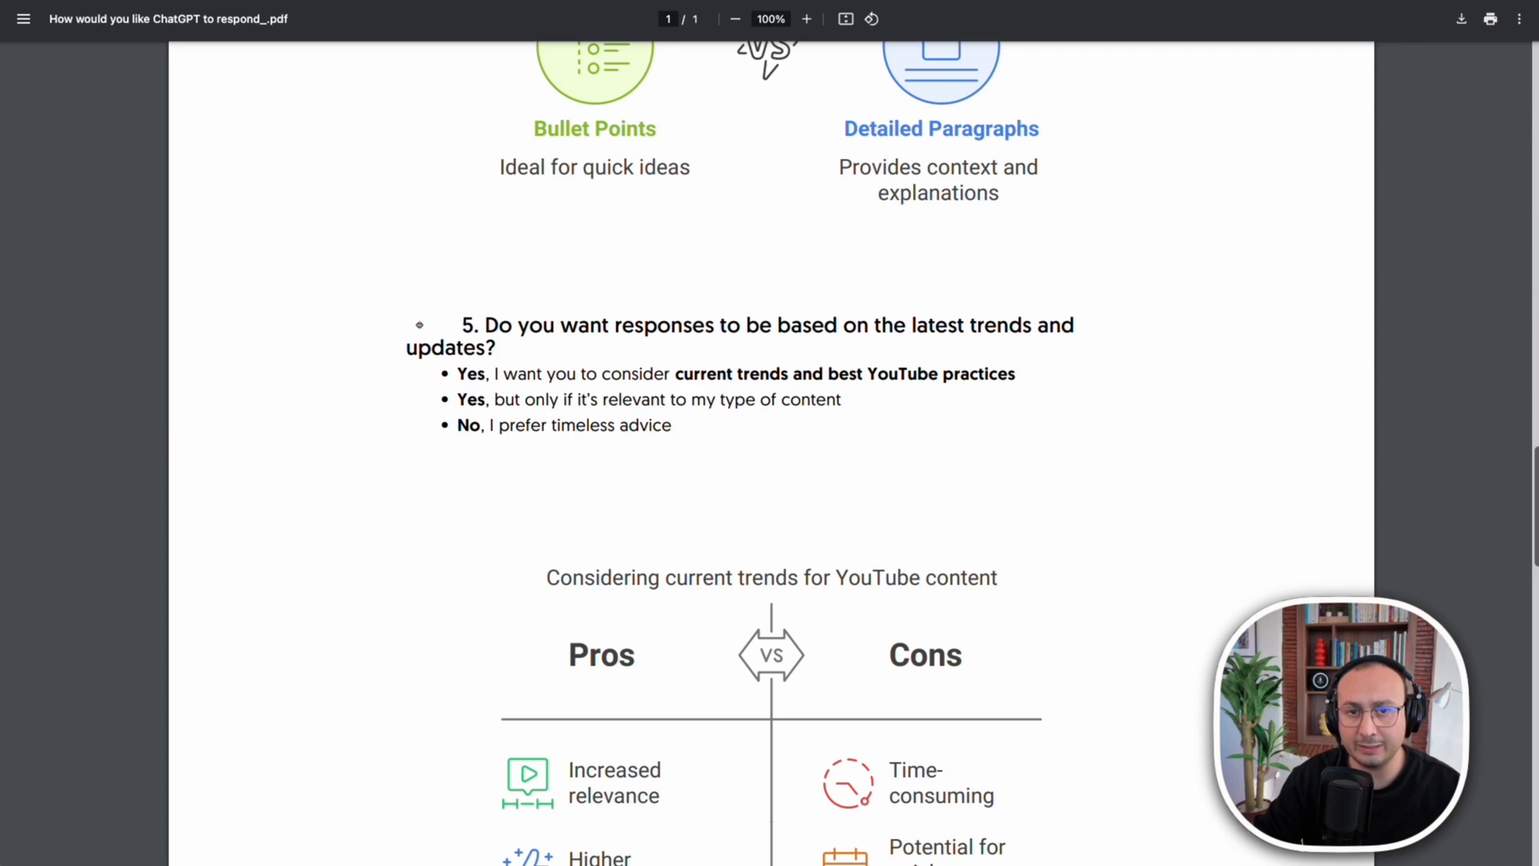
{"action": "scroll", "coordinate": [1130, 545], "scroll_direction": "down", "scroll_amount": 2}
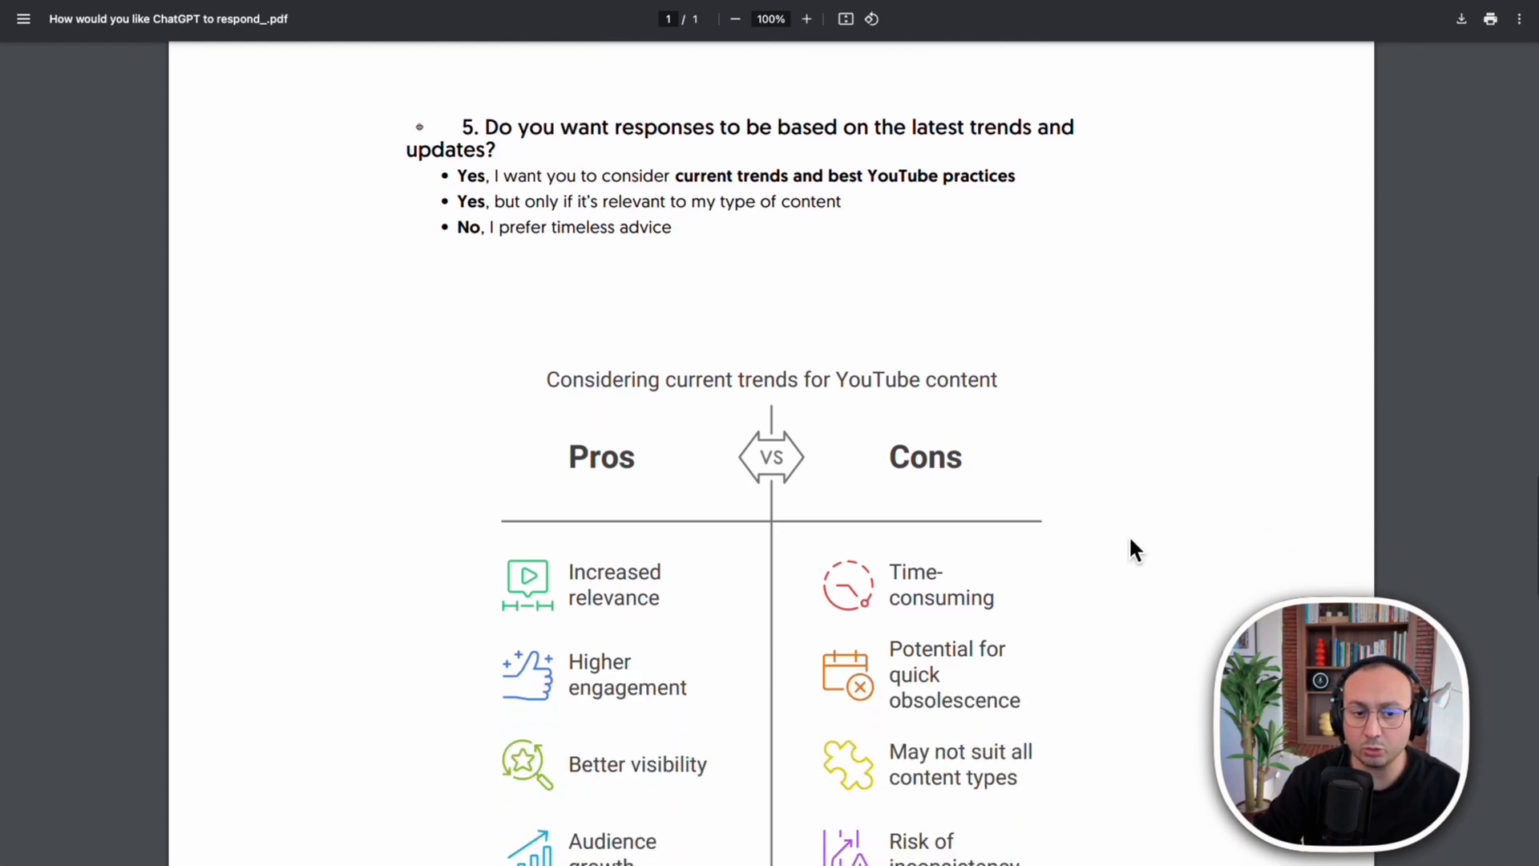
{"action": "scroll", "coordinate": [1132, 548], "scroll_direction": "down", "scroll_amount": 3}
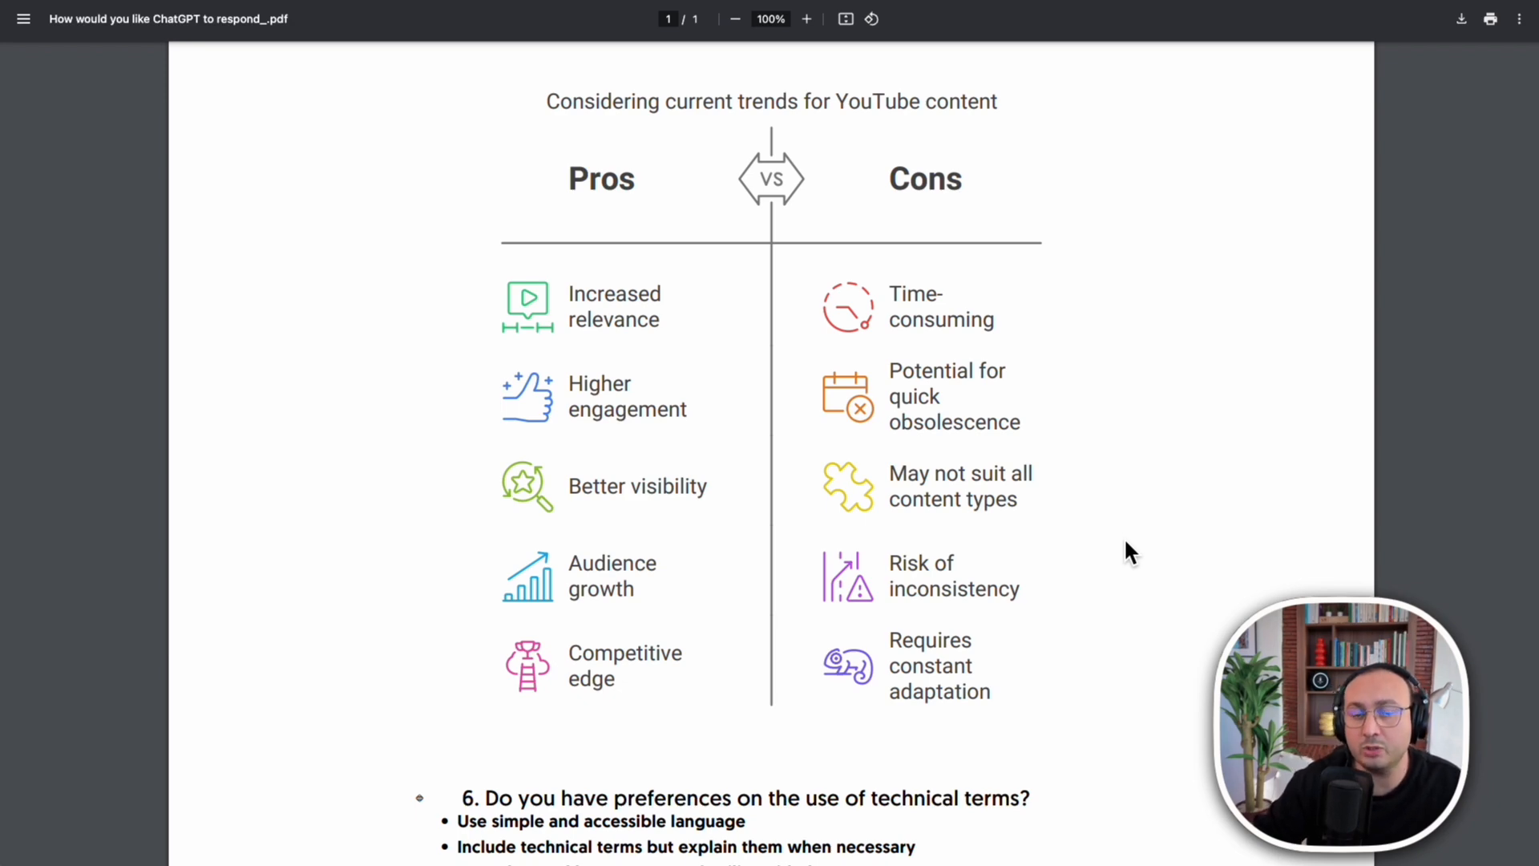
{"action": "scroll", "coordinate": [1124, 542], "scroll_direction": "down", "scroll_amount": 3}
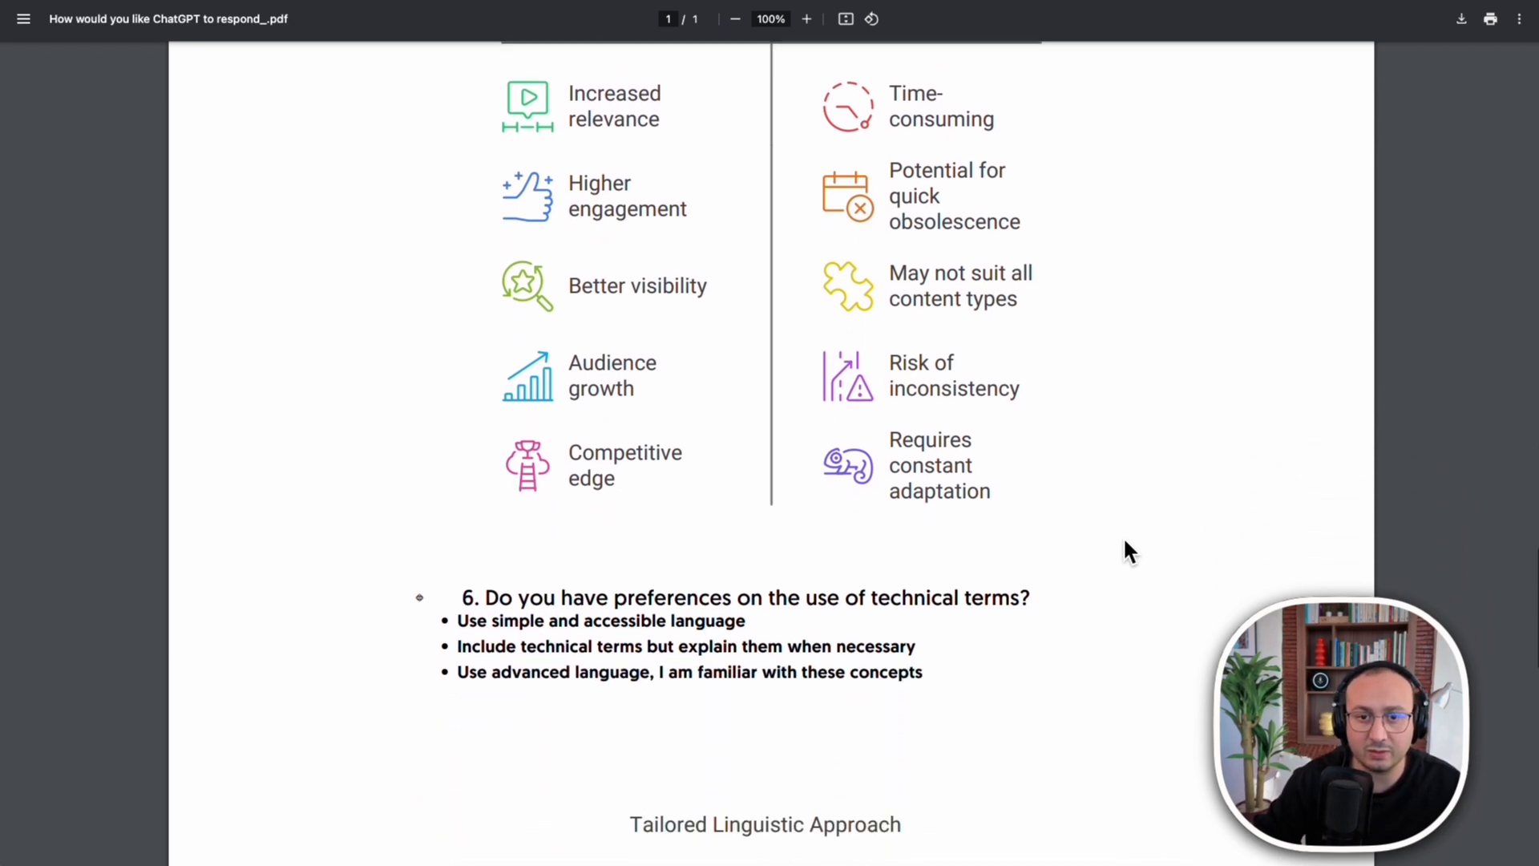
{"action": "scroll", "coordinate": [1125, 542], "scroll_direction": "down", "scroll_amount": 7}
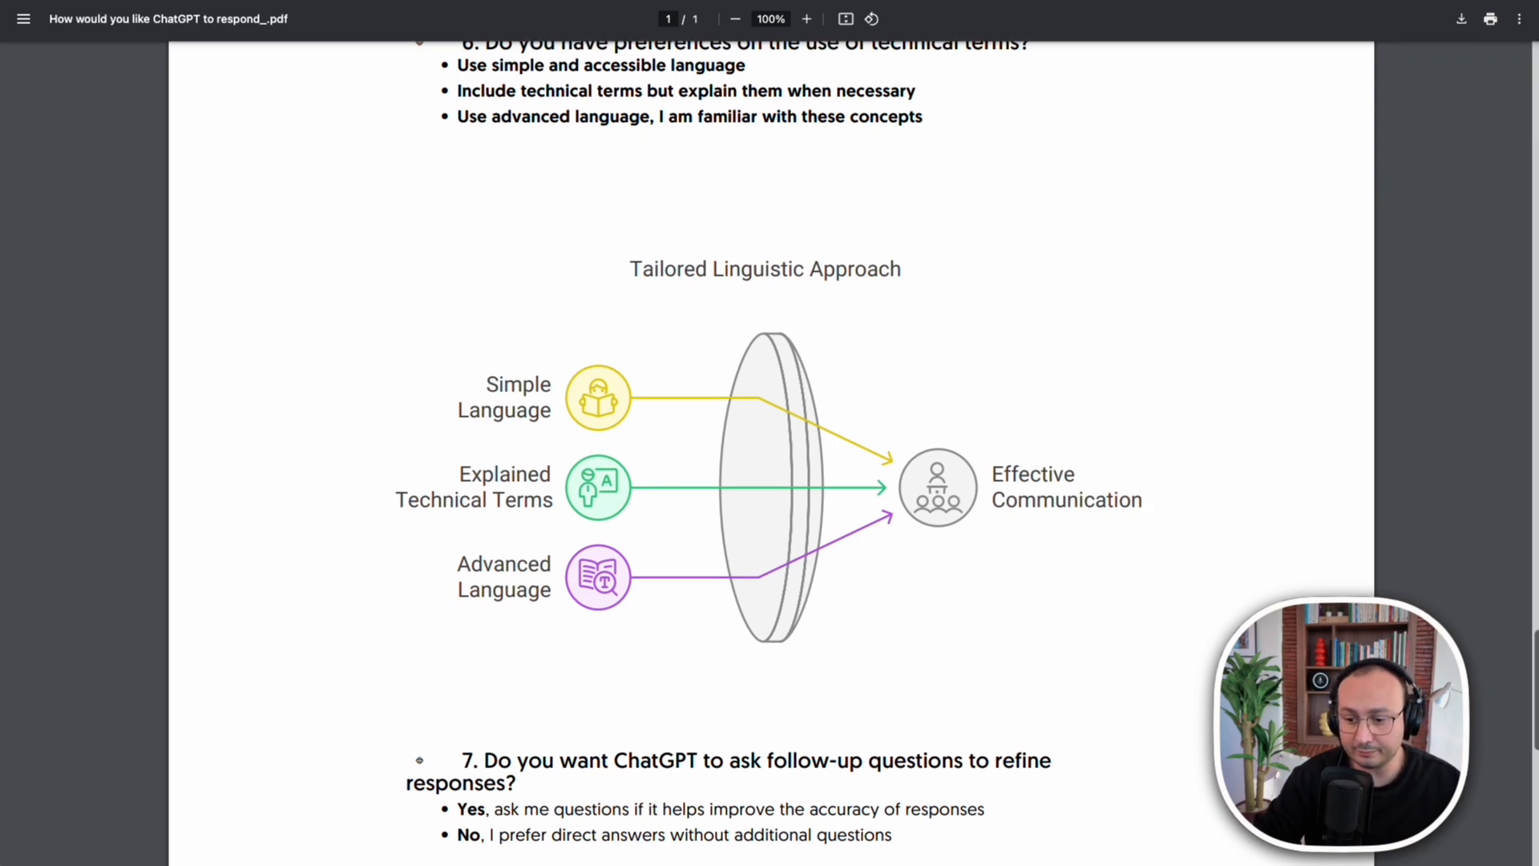
{"action": "scroll", "coordinate": [1190, 525], "scroll_direction": "down", "scroll_amount": 1}
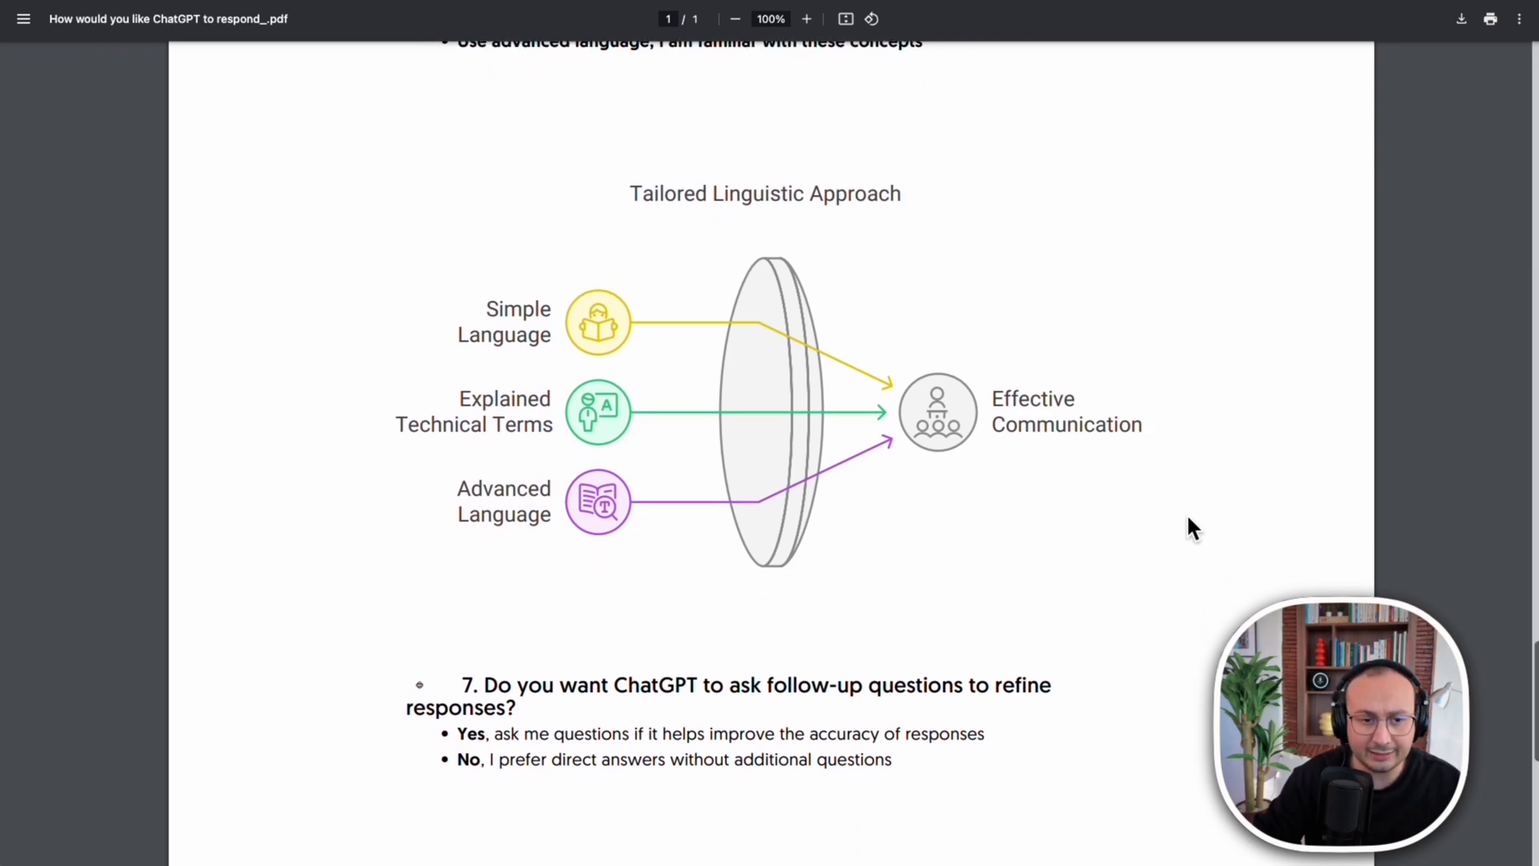
Review the response-preferences guide's options for technical terms and follow-up questions once more, ending back at its earlier sections
{"action": "scroll", "coordinate": [1190, 525], "scroll_direction": "up", "scroll_amount": 2}
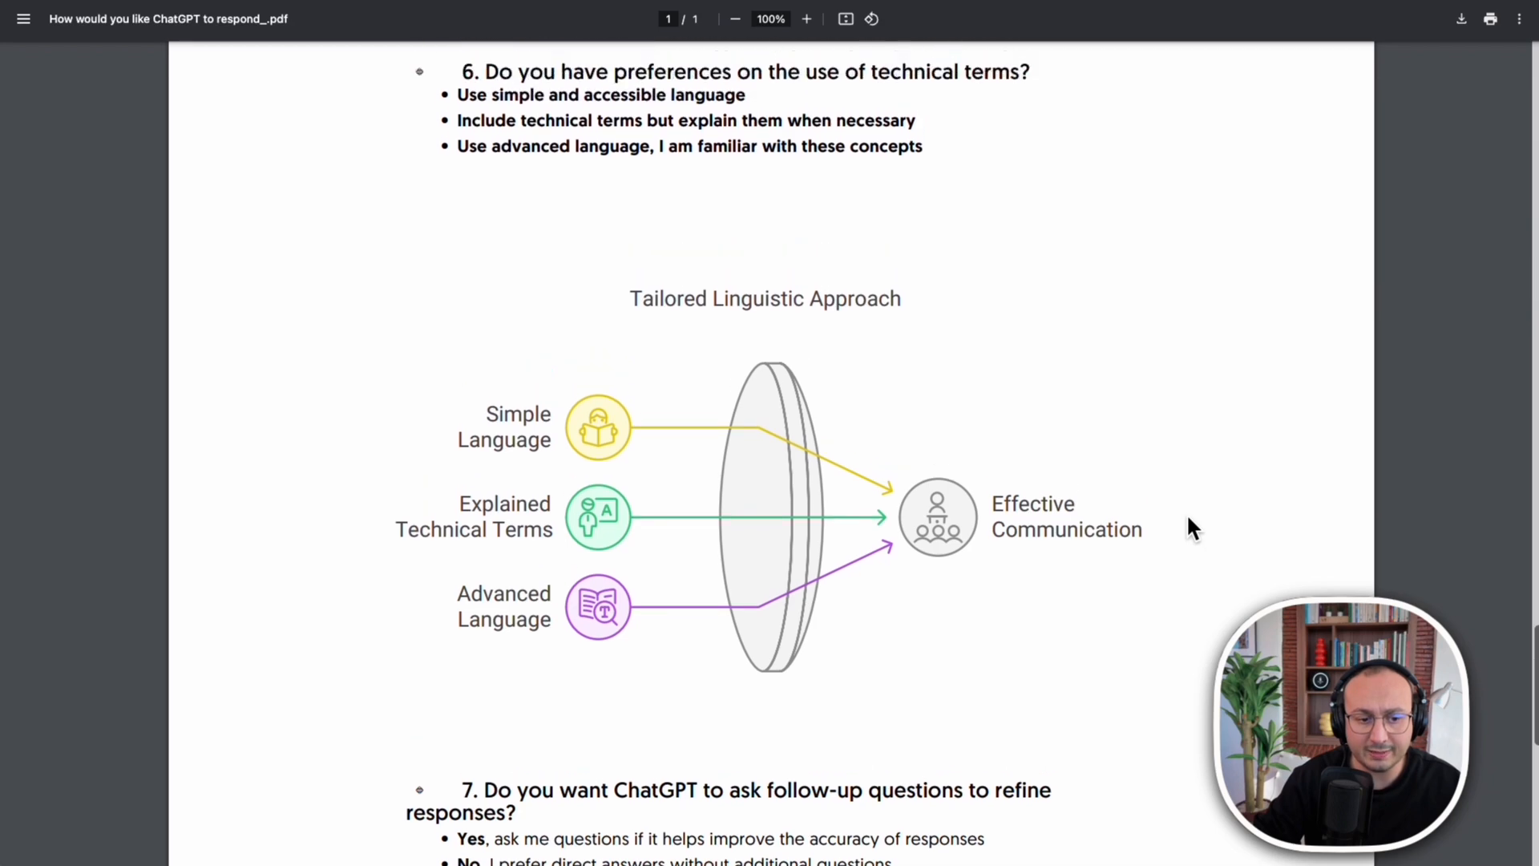
{"action": "scroll", "coordinate": [1188, 518], "scroll_direction": "up", "scroll_amount": 1}
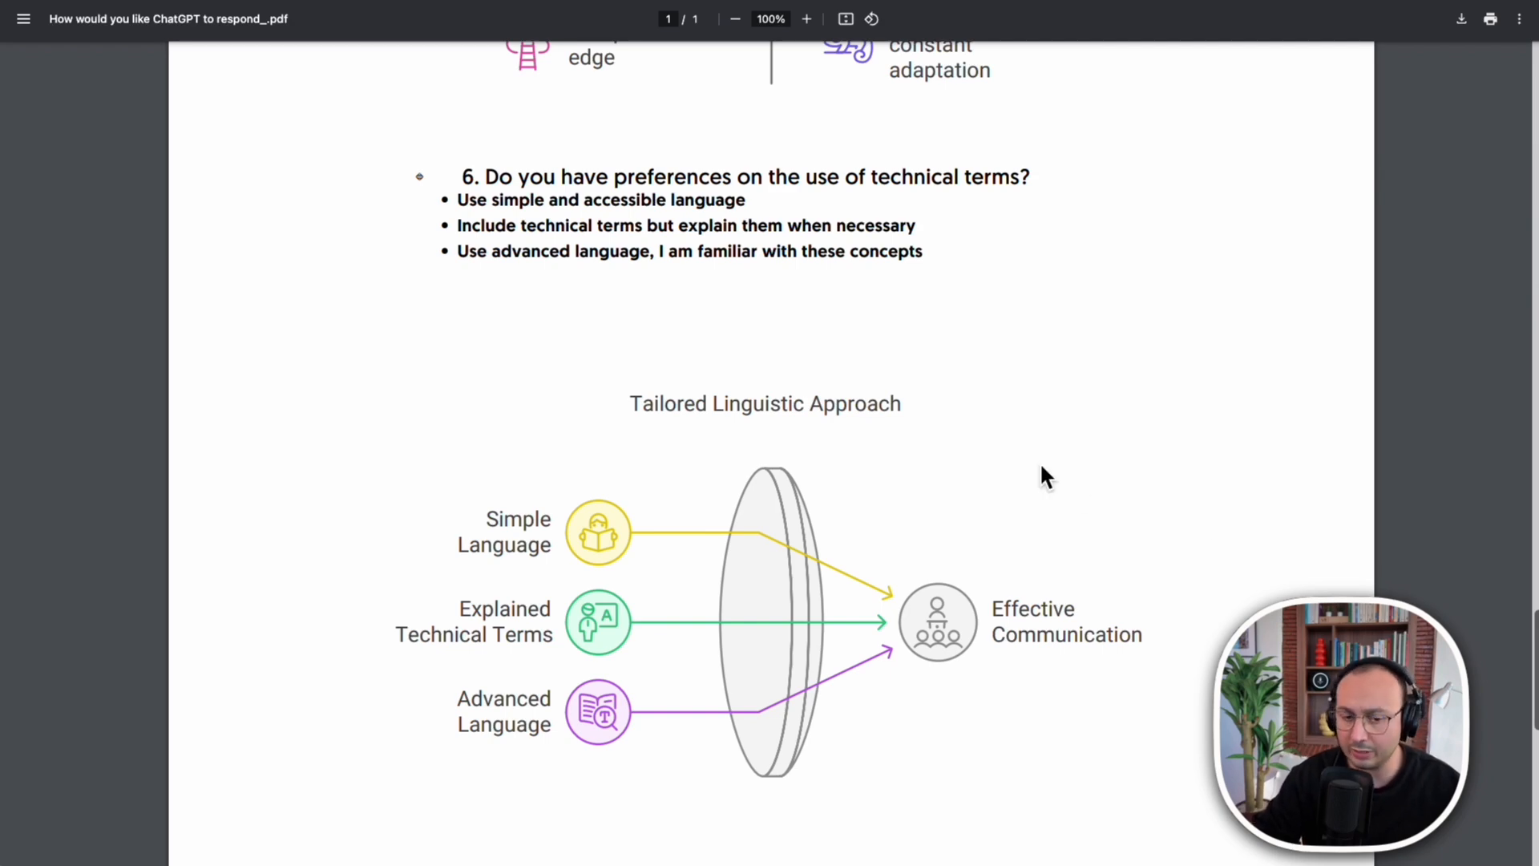
{"action": "scroll", "coordinate": [1041, 473], "scroll_direction": "down", "scroll_amount": 8}
{"action": "scroll", "coordinate": [1040, 473], "scroll_direction": "down", "scroll_amount": 2}
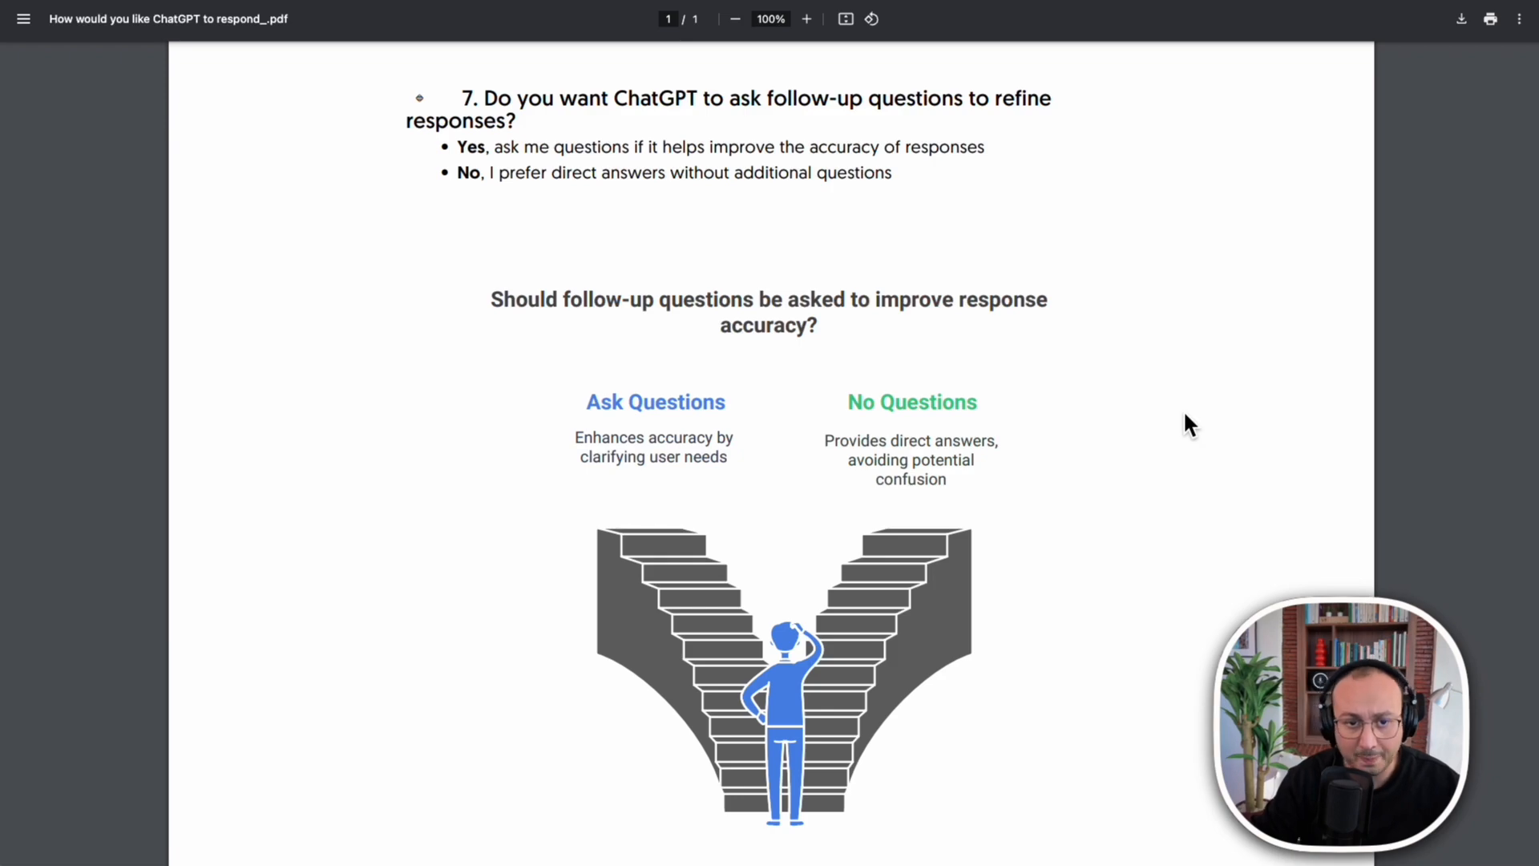
{"action": "scroll", "coordinate": [1183, 413], "scroll_direction": "up", "scroll_amount": 20}
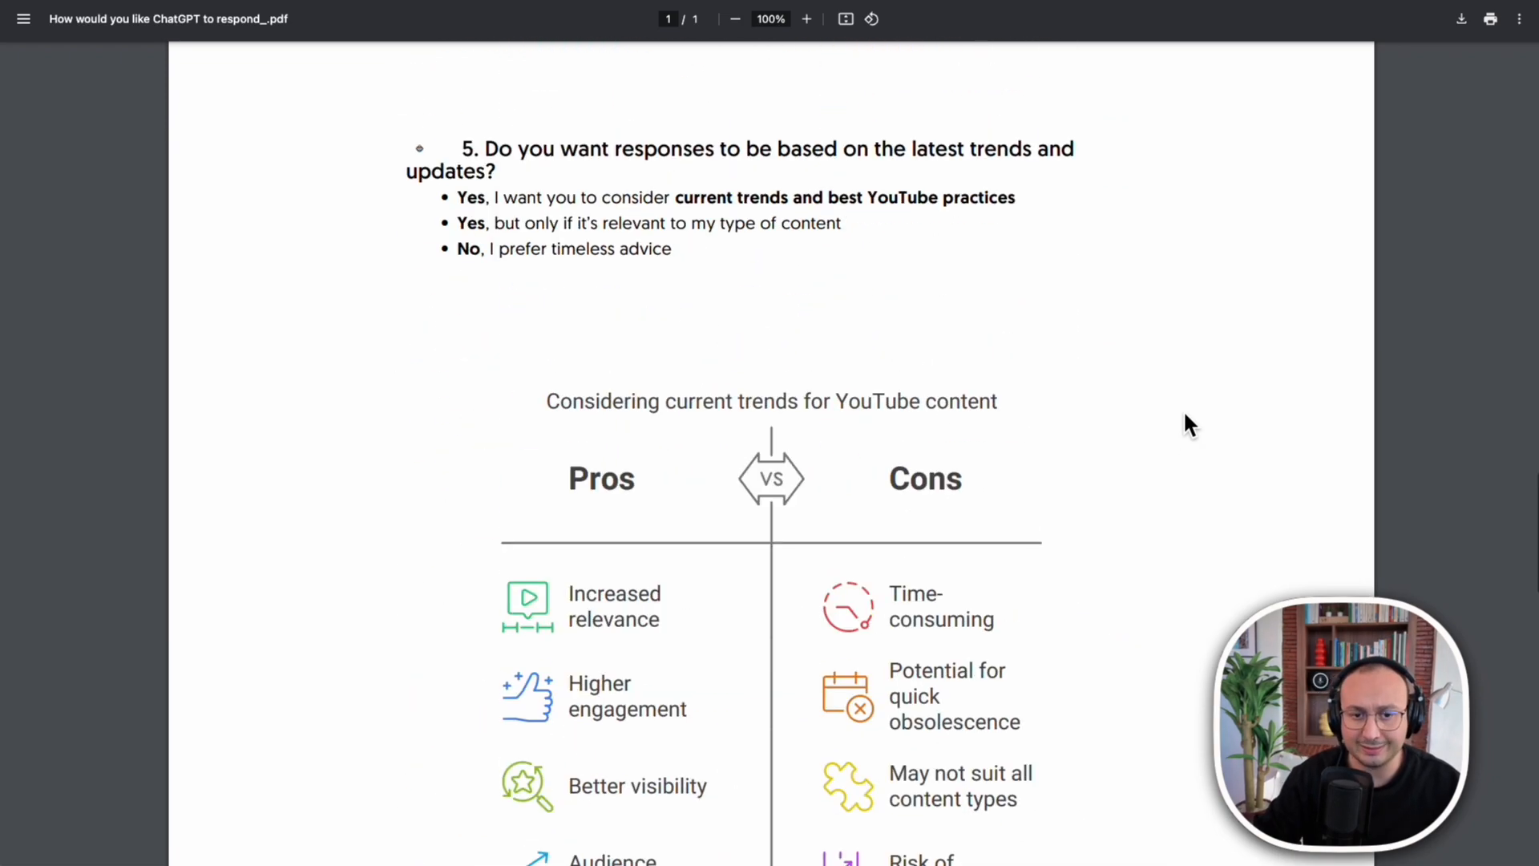
{"action": "scroll", "coordinate": [1185, 423], "scroll_direction": "up", "scroll_amount": 10}
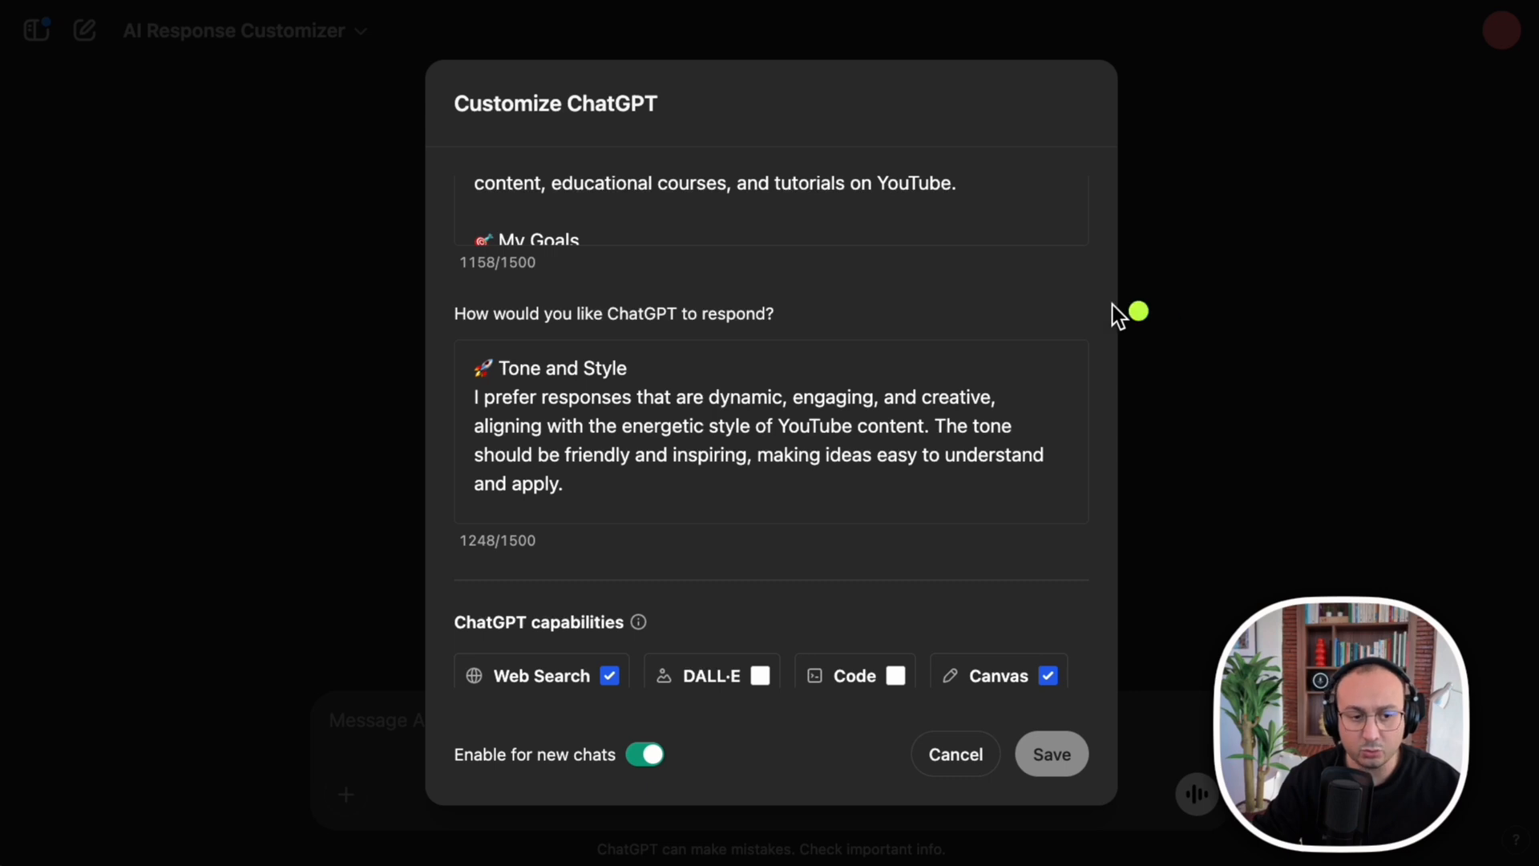
{"action": "mouse_move", "coordinate": [439, 319]}
{"action": "left_mouse_down"}
{"action": "mouse_move", "coordinate": [535, 433]}
{"action": "mouse_move", "coordinate": [910, 561]}
{"action": "left_mouse_up"}
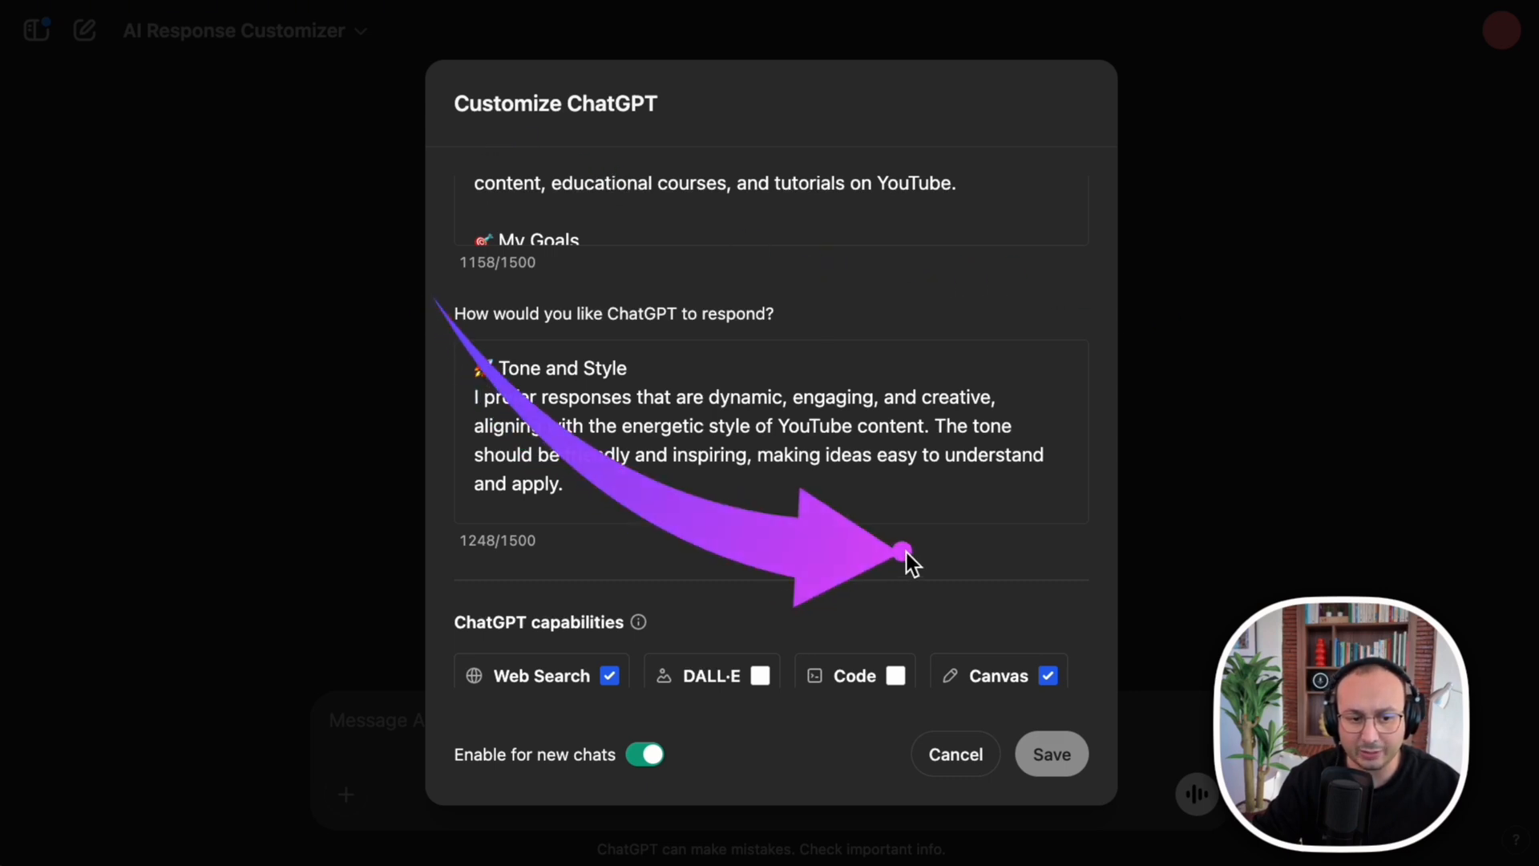
{"action": "mouse_move", "coordinate": [1109, 255]}
{"action": "left_mouse_down"}
{"action": "mouse_move", "coordinate": [1099, 377]}
{"action": "mouse_move", "coordinate": [497, 590]}
{"action": "mouse_move", "coordinate": [444, 591]}
{"action": "left_mouse_up"}
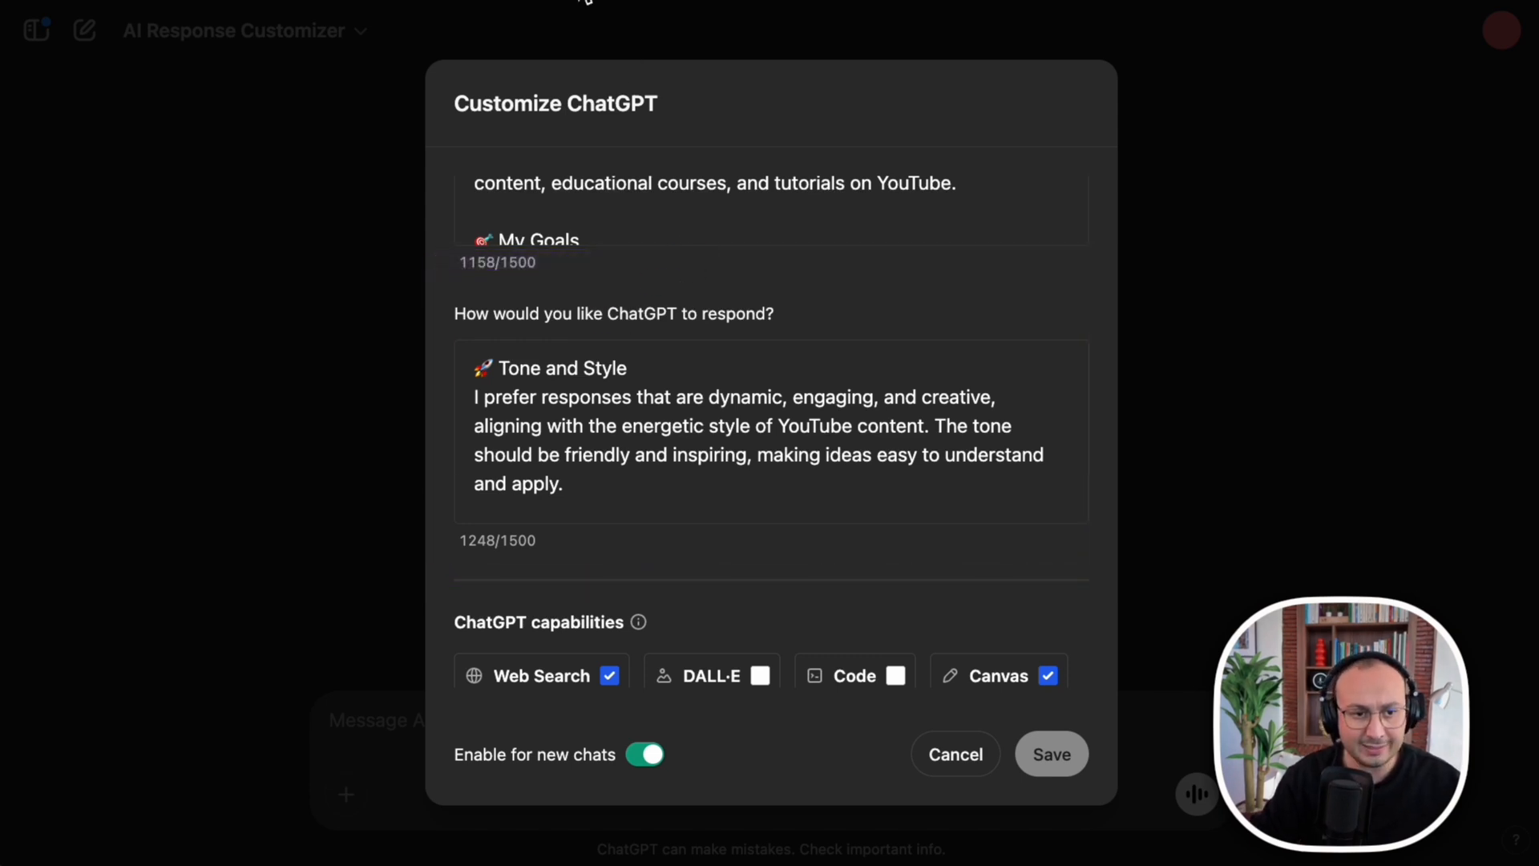
{"action": "key", "text": "Escape"}
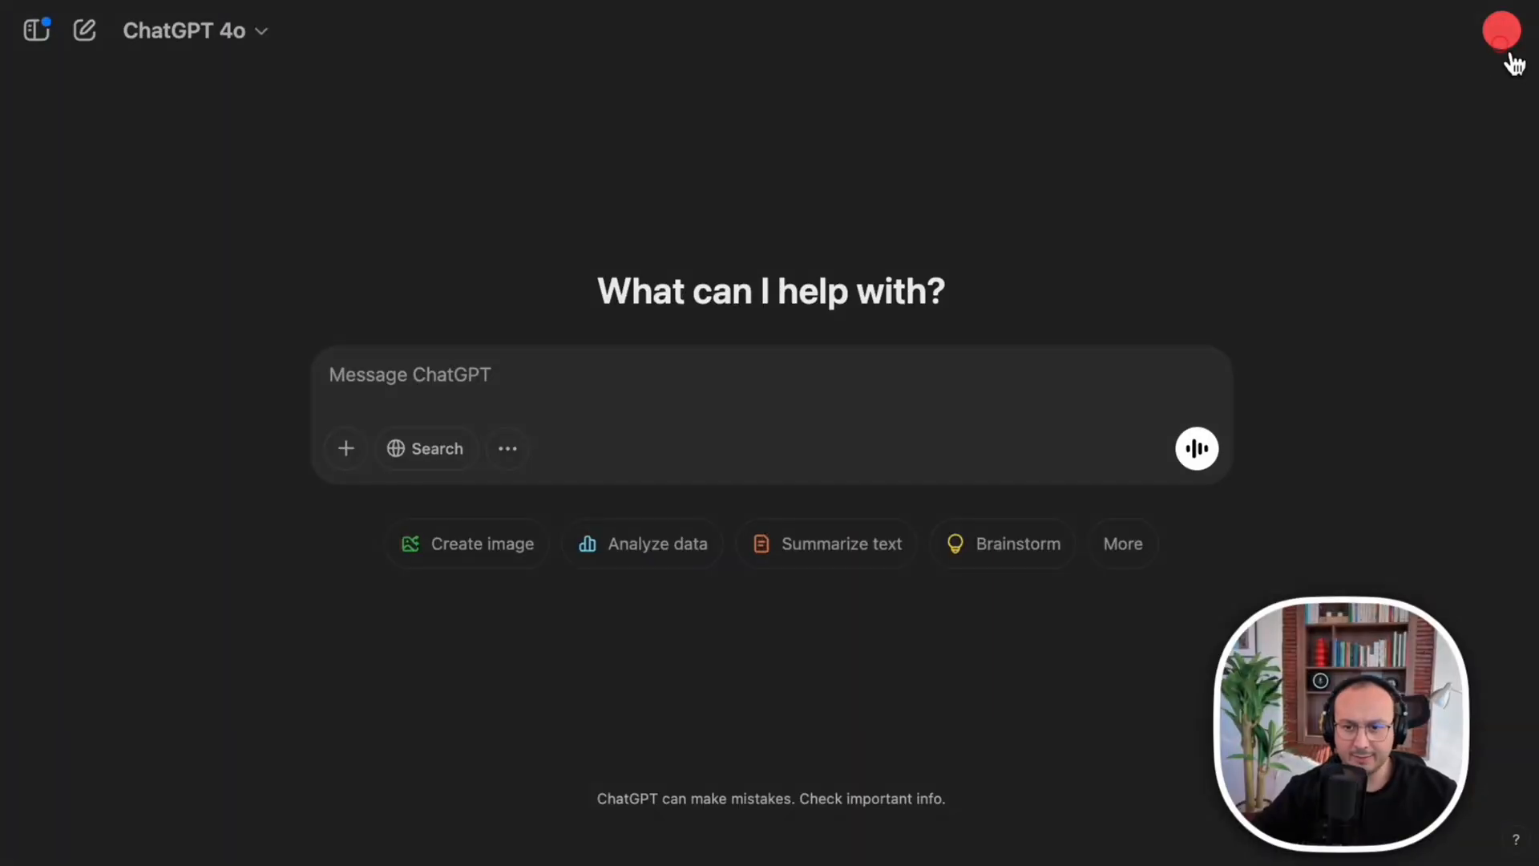
Open the AI Response Customizer GPT from the account's own GPTs
{"action": "left_click", "coordinate": [1507, 47]}
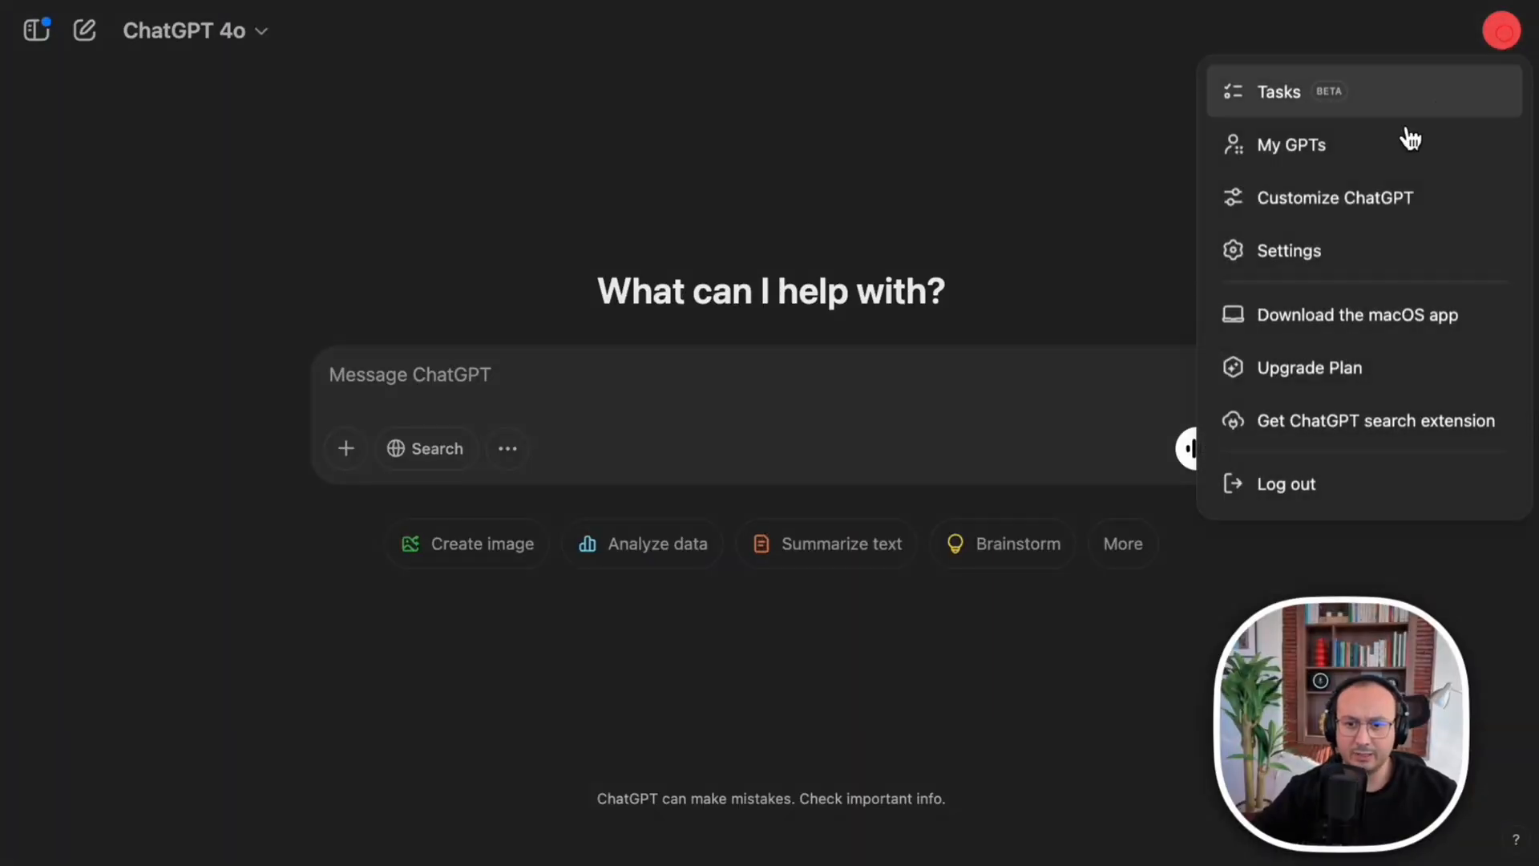
{"action": "left_click", "coordinate": [1379, 146]}
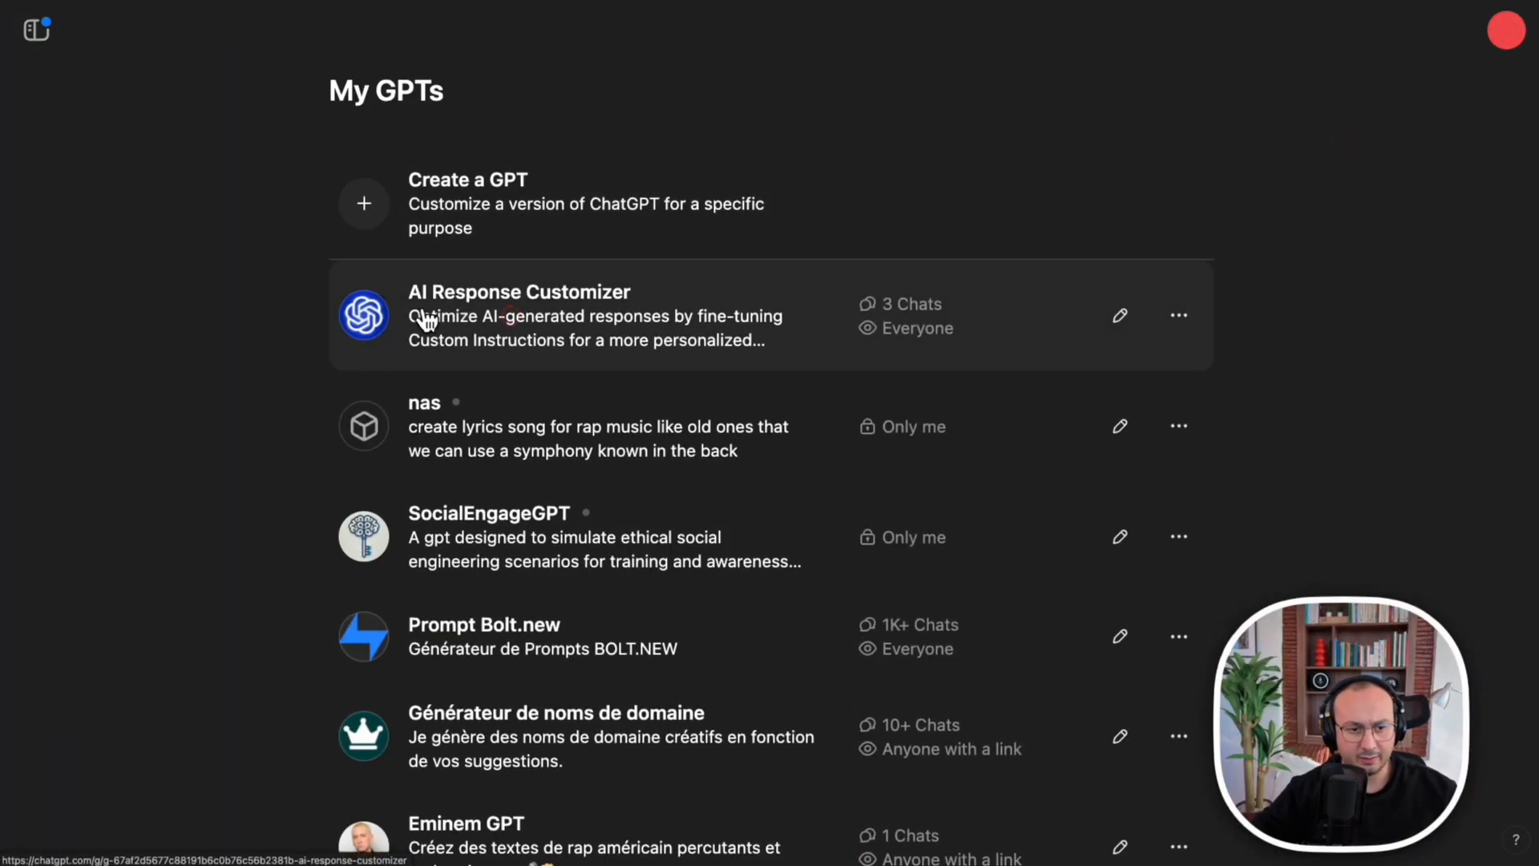
{"action": "left_click", "coordinate": [477, 315]}
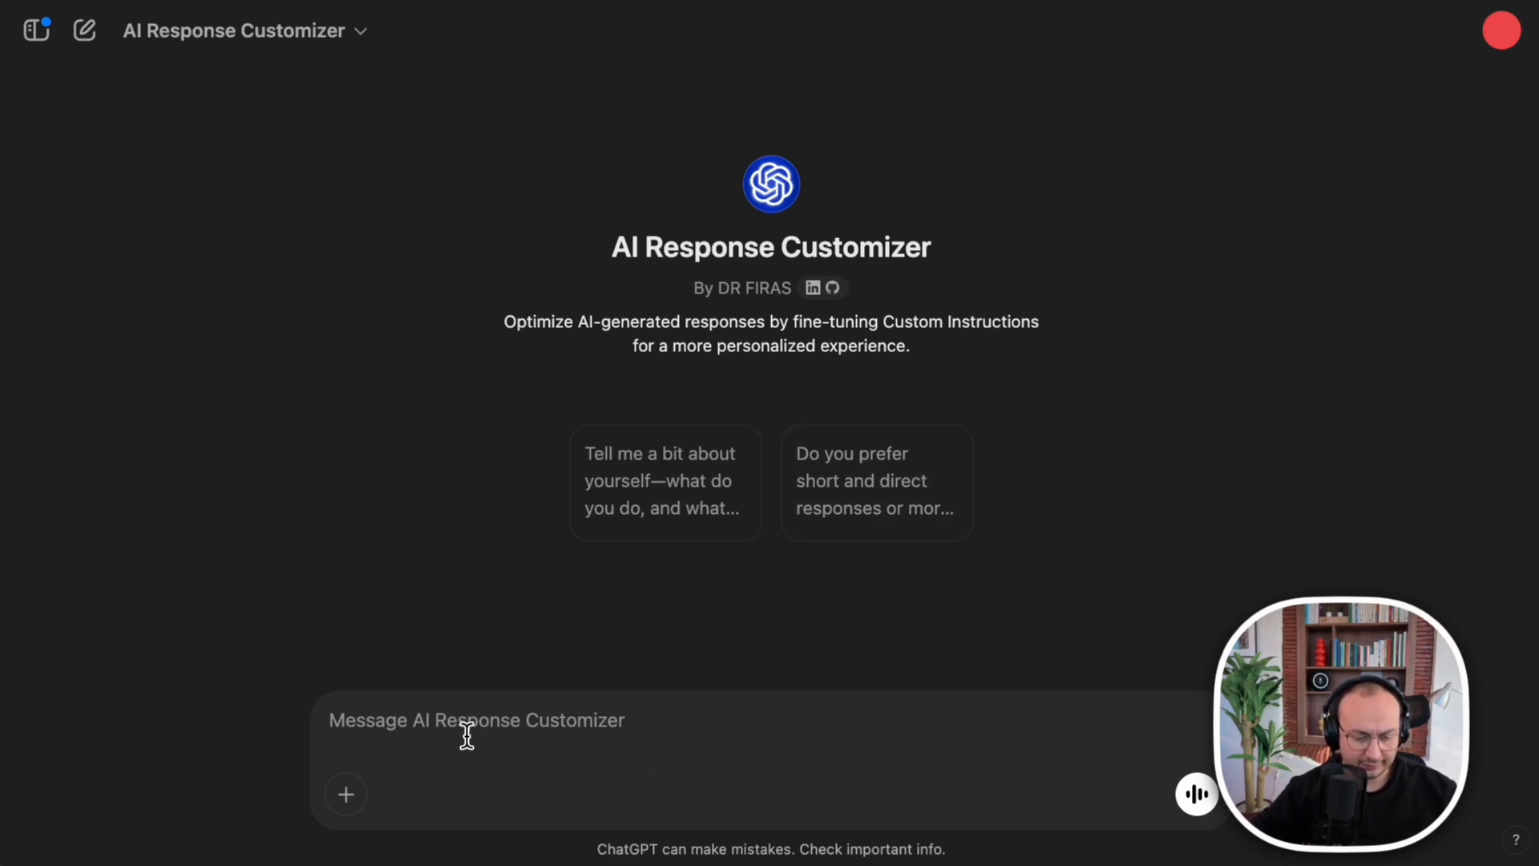
Send a self-introduction as a viral YouTube video creator seeking engagement and retention, preferring short, direct, dynamic, creative responses with concrete trend examples
{"action": "type", "text": "I am Dr Firas, I am a content creator specializing in viral videos on YouTube. My main goal is to increase engagement and retention on my videos. I prefer direct, dynamic, and creative responses with concrete examples from YouTube trends. I prefer short and efficient responses."}
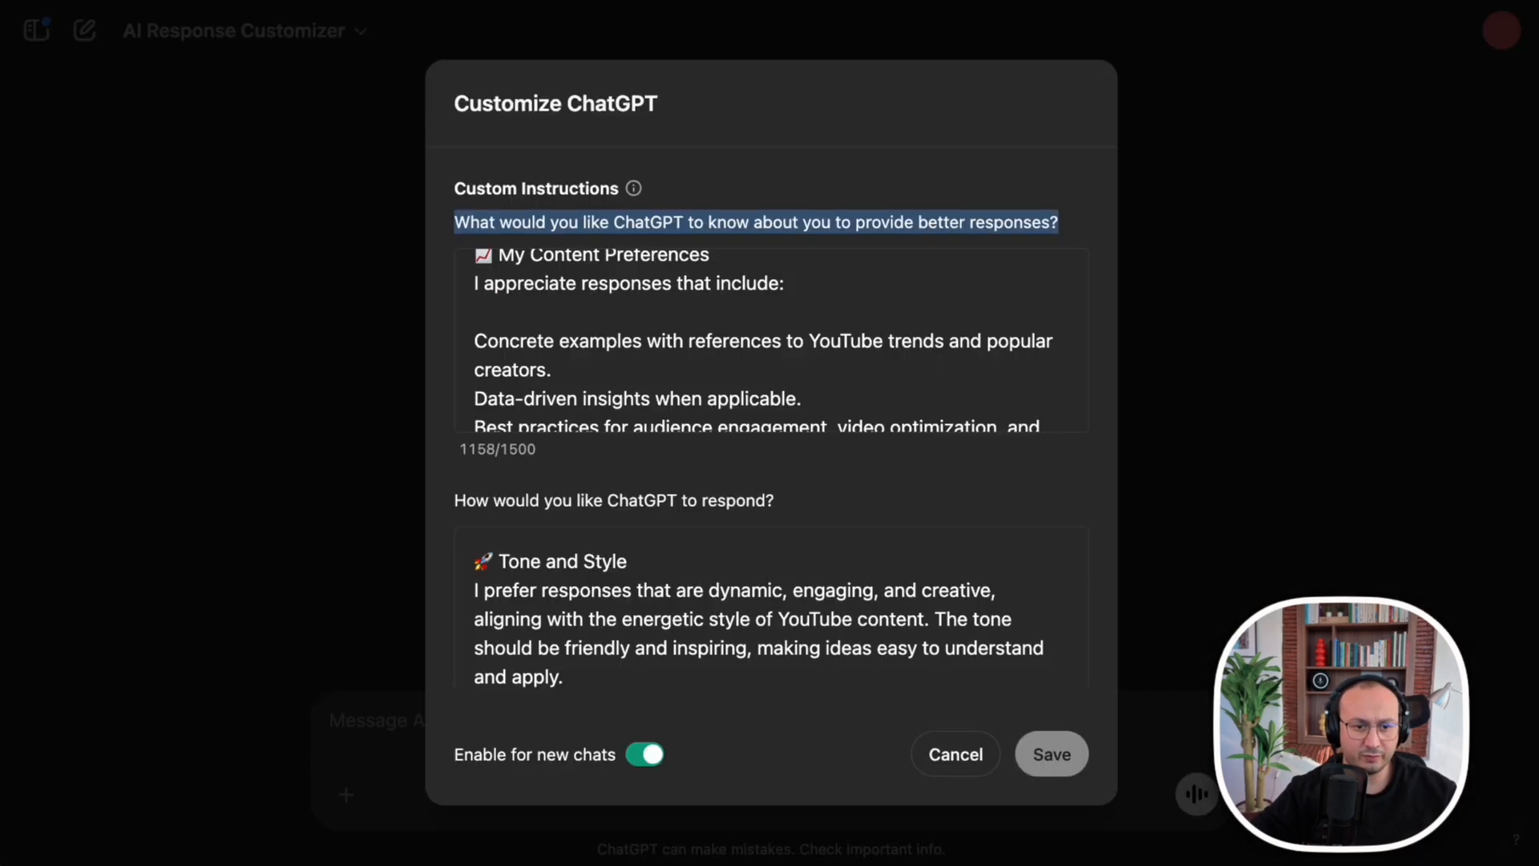
{"action": "scroll", "coordinate": [705, 371], "scroll_direction": "down", "scroll_amount": 5}
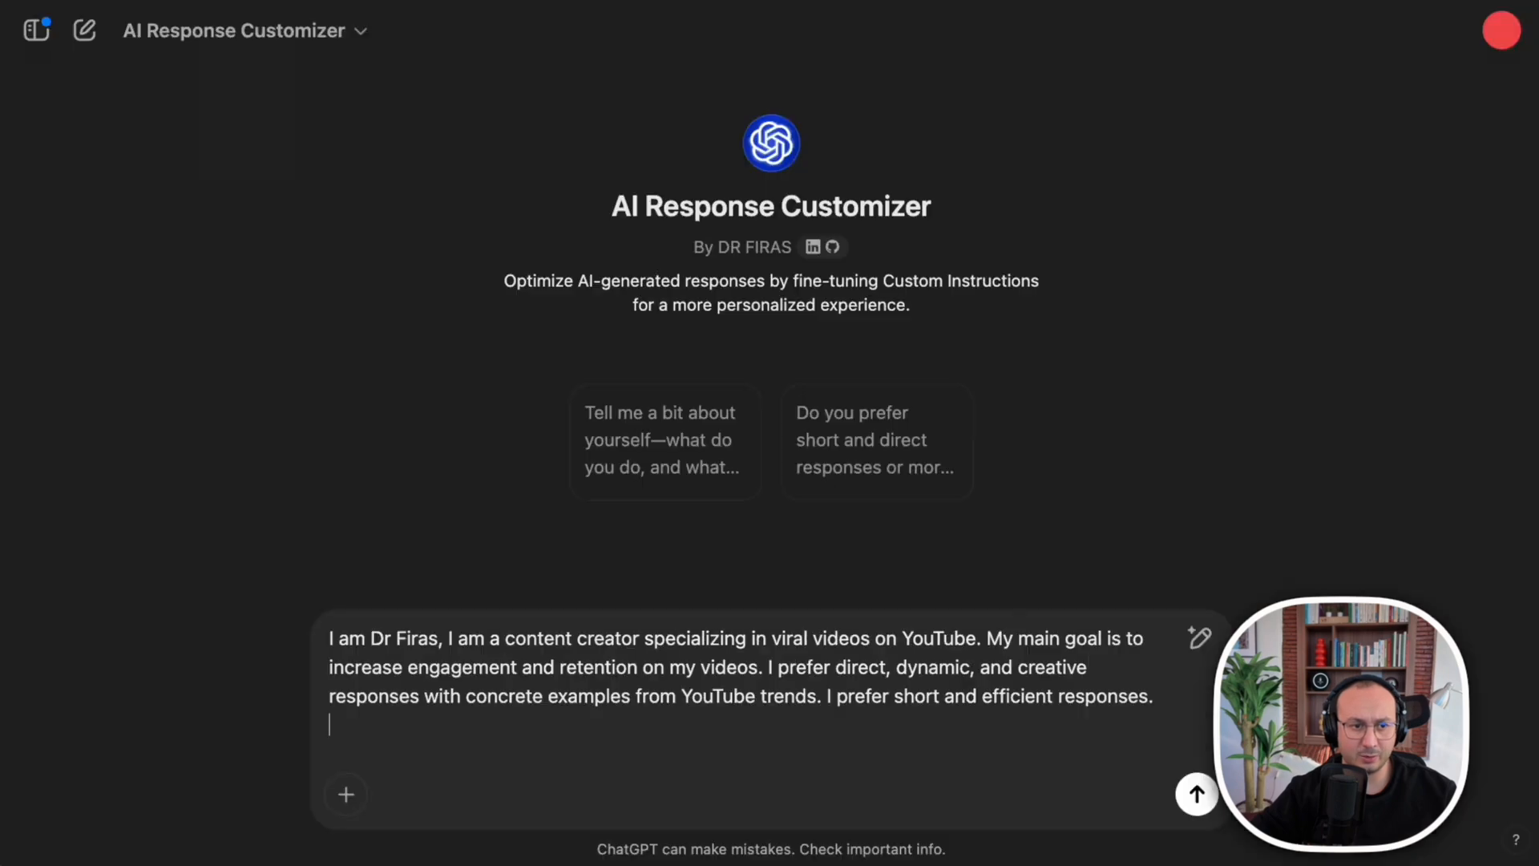
{"action": "left_click", "coordinate": [1196, 795]}
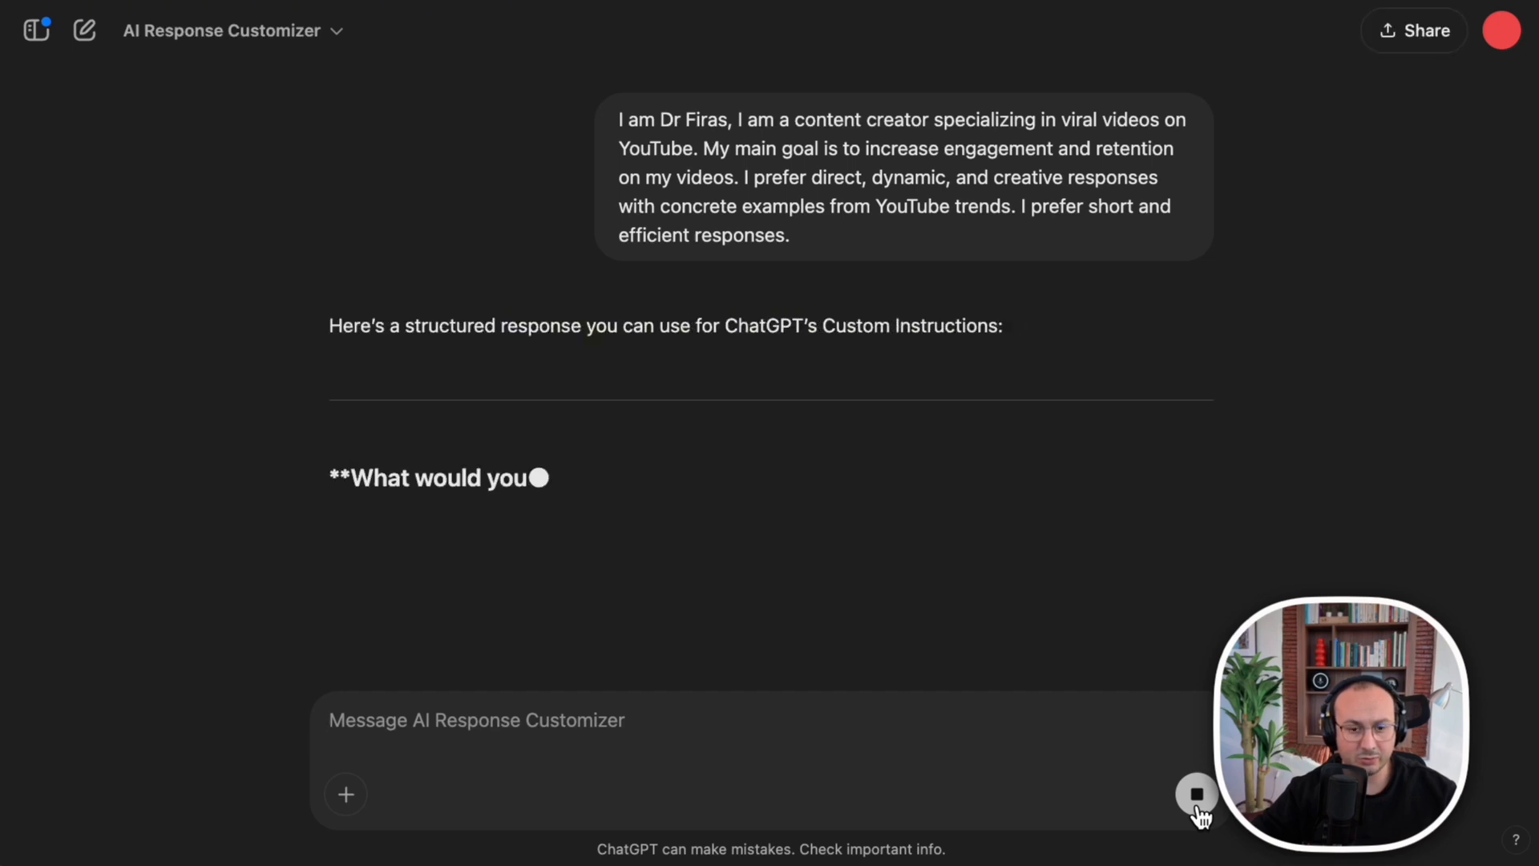
Read the generated background section, covering About Me, goals, communication style, tools and platforms, and content preferences
{"action": "left_click_drag", "start_coordinate": [1209, 479], "coordinate": [368, 474]}
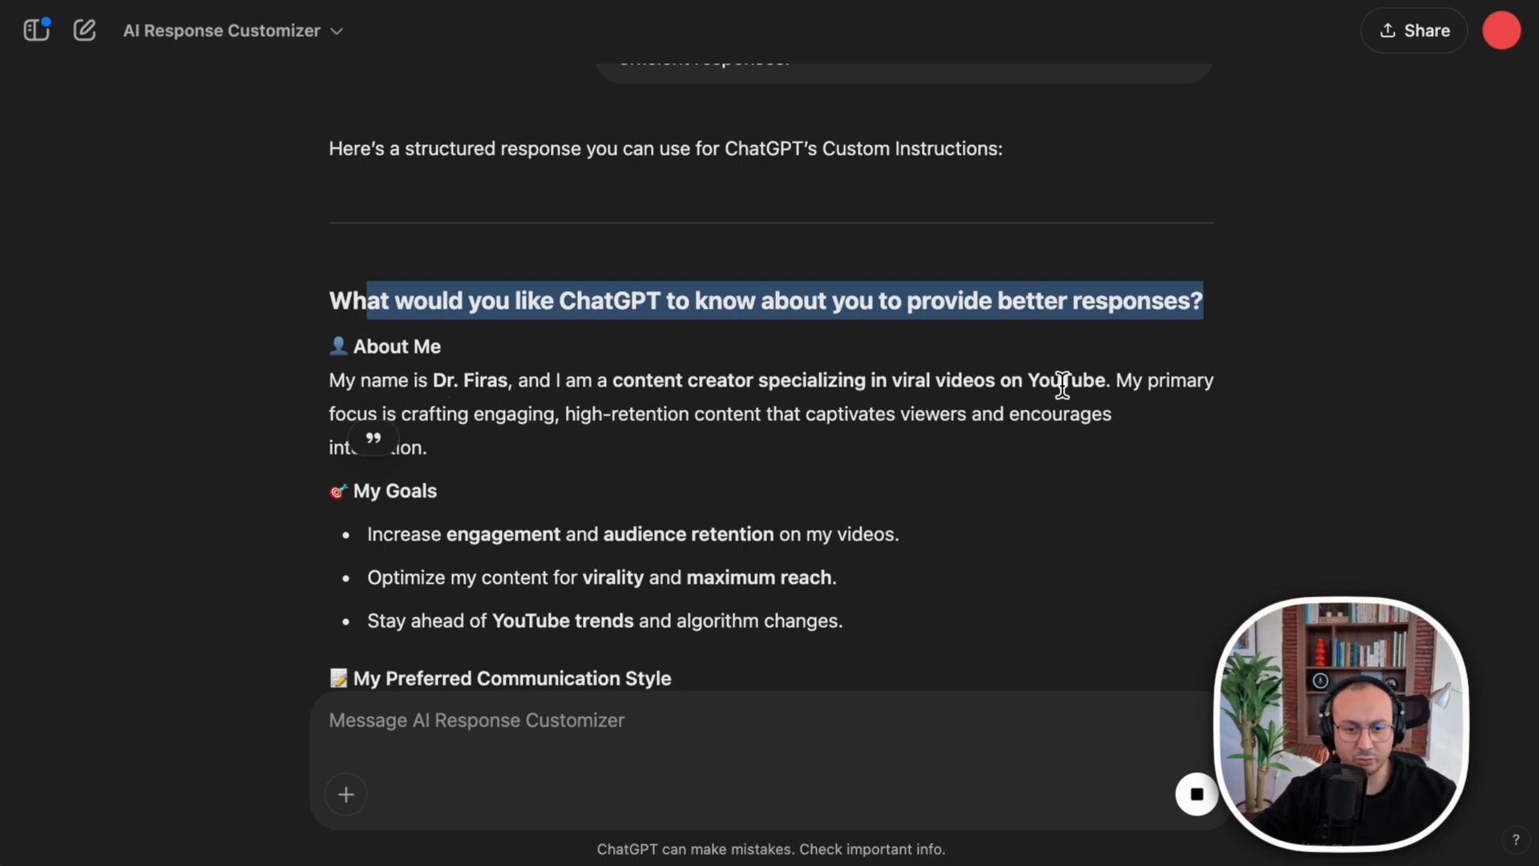
{"action": "scroll", "coordinate": [1058, 389], "scroll_direction": "up", "scroll_amount": 3}
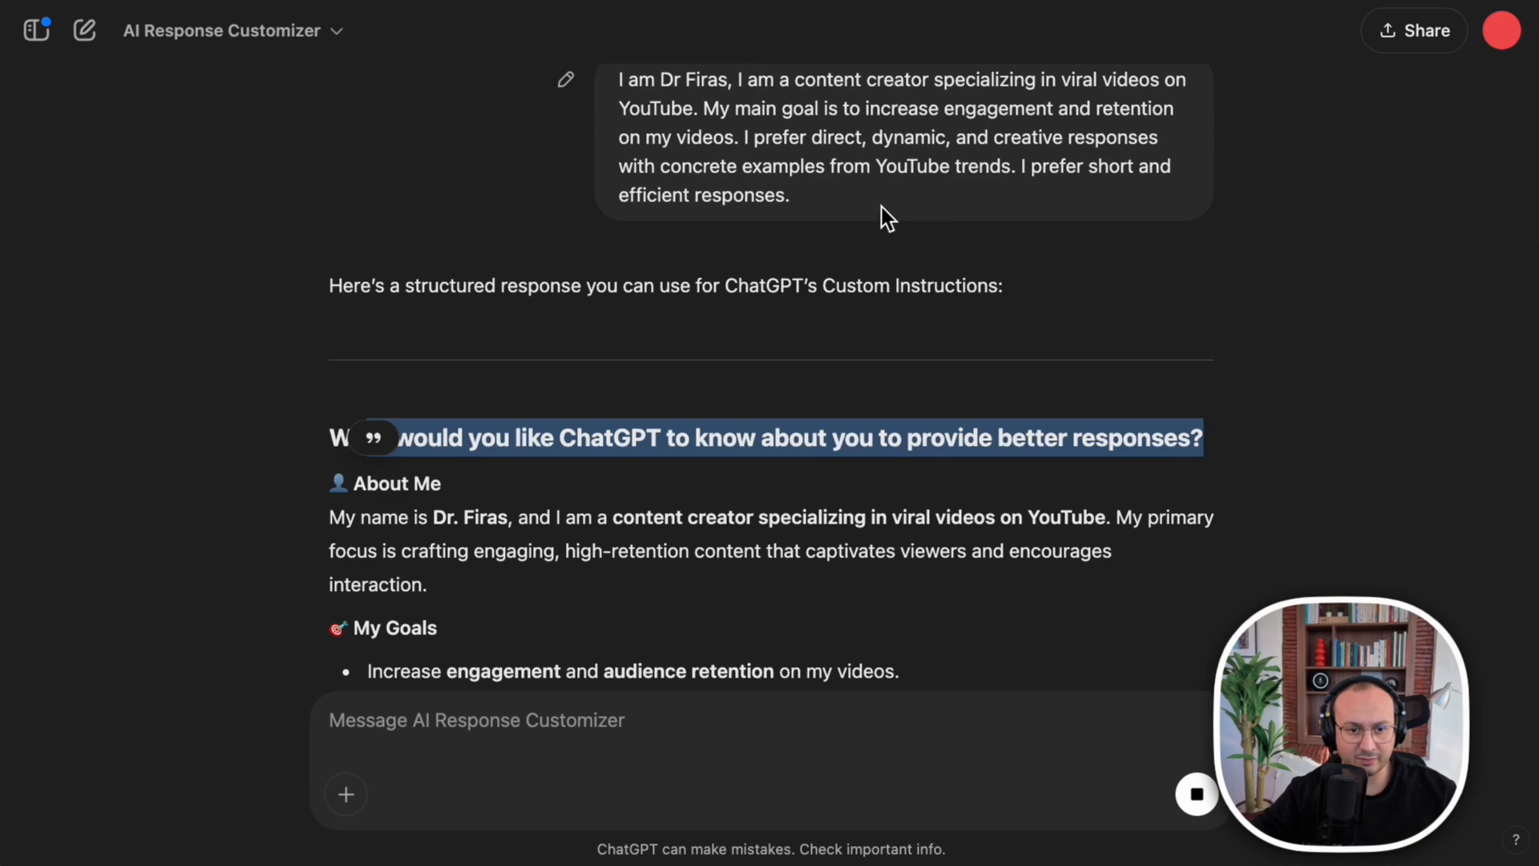
{"action": "scroll", "coordinate": [687, 419], "scroll_direction": "down", "scroll_amount": 5}
{"action": "scroll", "coordinate": [561, 448], "scroll_direction": "down", "scroll_amount": 1}
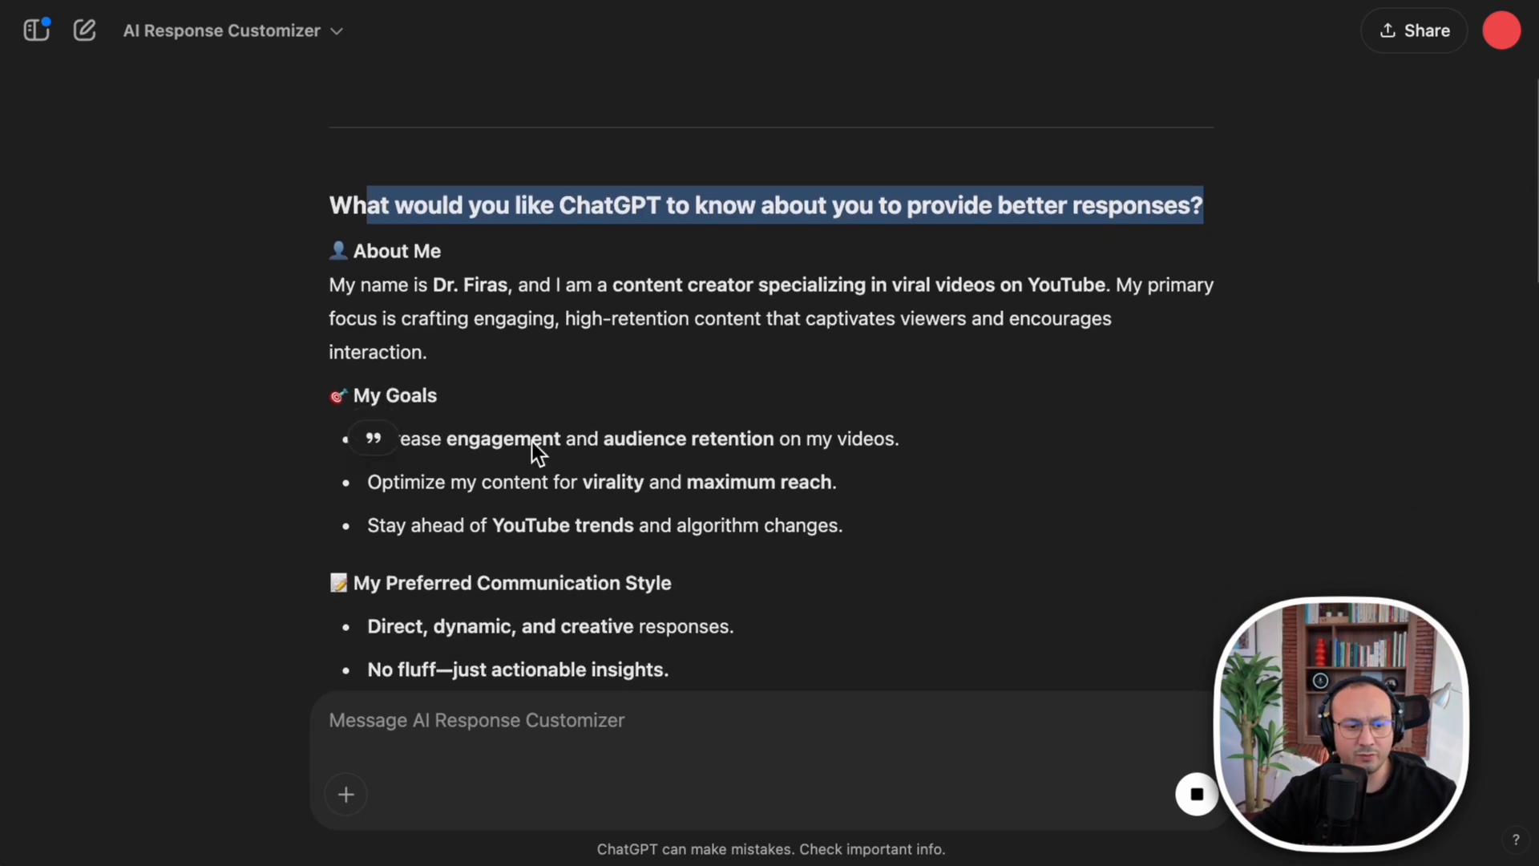
{"action": "scroll", "coordinate": [245, 437], "scroll_direction": "down", "scroll_amount": 5}
{"action": "scroll", "coordinate": [244, 437], "scroll_direction": "down", "scroll_amount": 3}
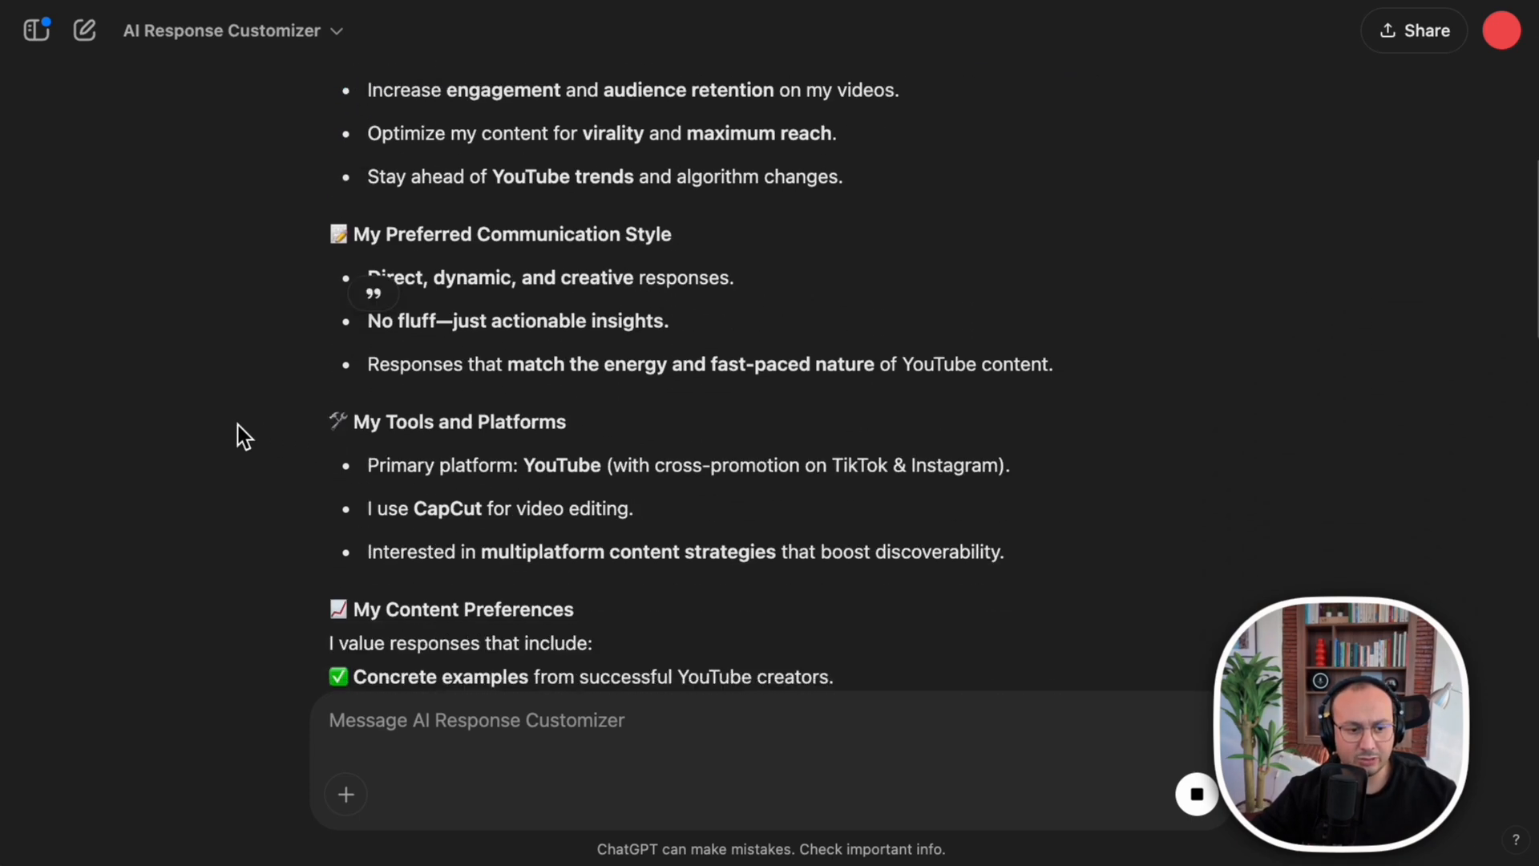
{"action": "scroll", "coordinate": [244, 437], "scroll_direction": "down", "scroll_amount": 2}
{"action": "scroll", "coordinate": [244, 437], "scroll_direction": "down", "scroll_amount": 1}
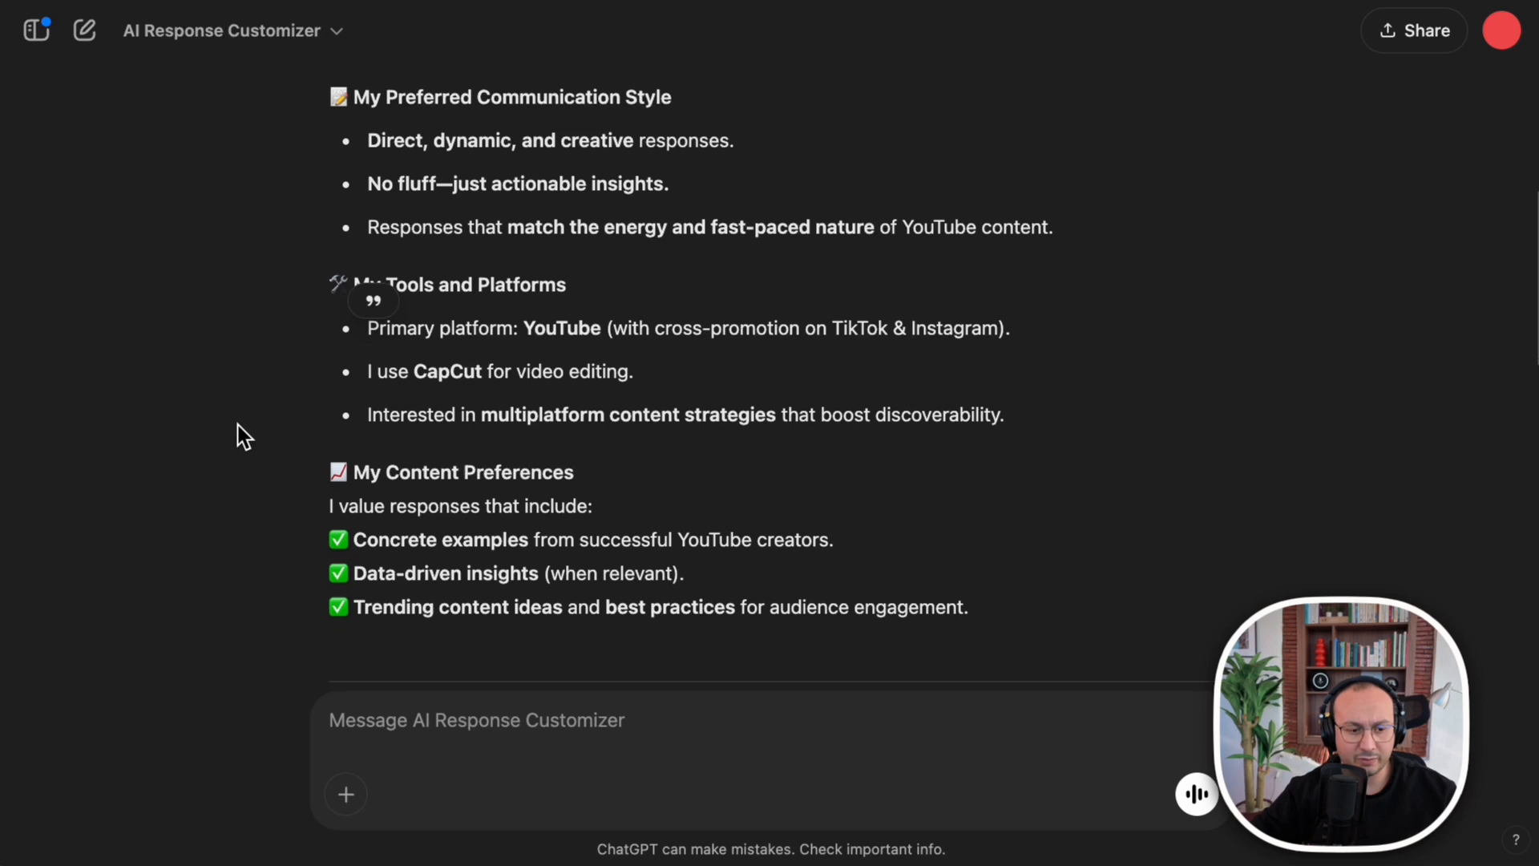
Read the generated "How would you like ChatGPT to respond?" section from Tone and Style through Asking Follow-Up Questions
{"action": "scroll", "coordinate": [244, 437], "scroll_direction": "down", "scroll_amount": 5}
{"action": "scroll", "coordinate": [245, 437], "scroll_direction": "down", "scroll_amount": 4}
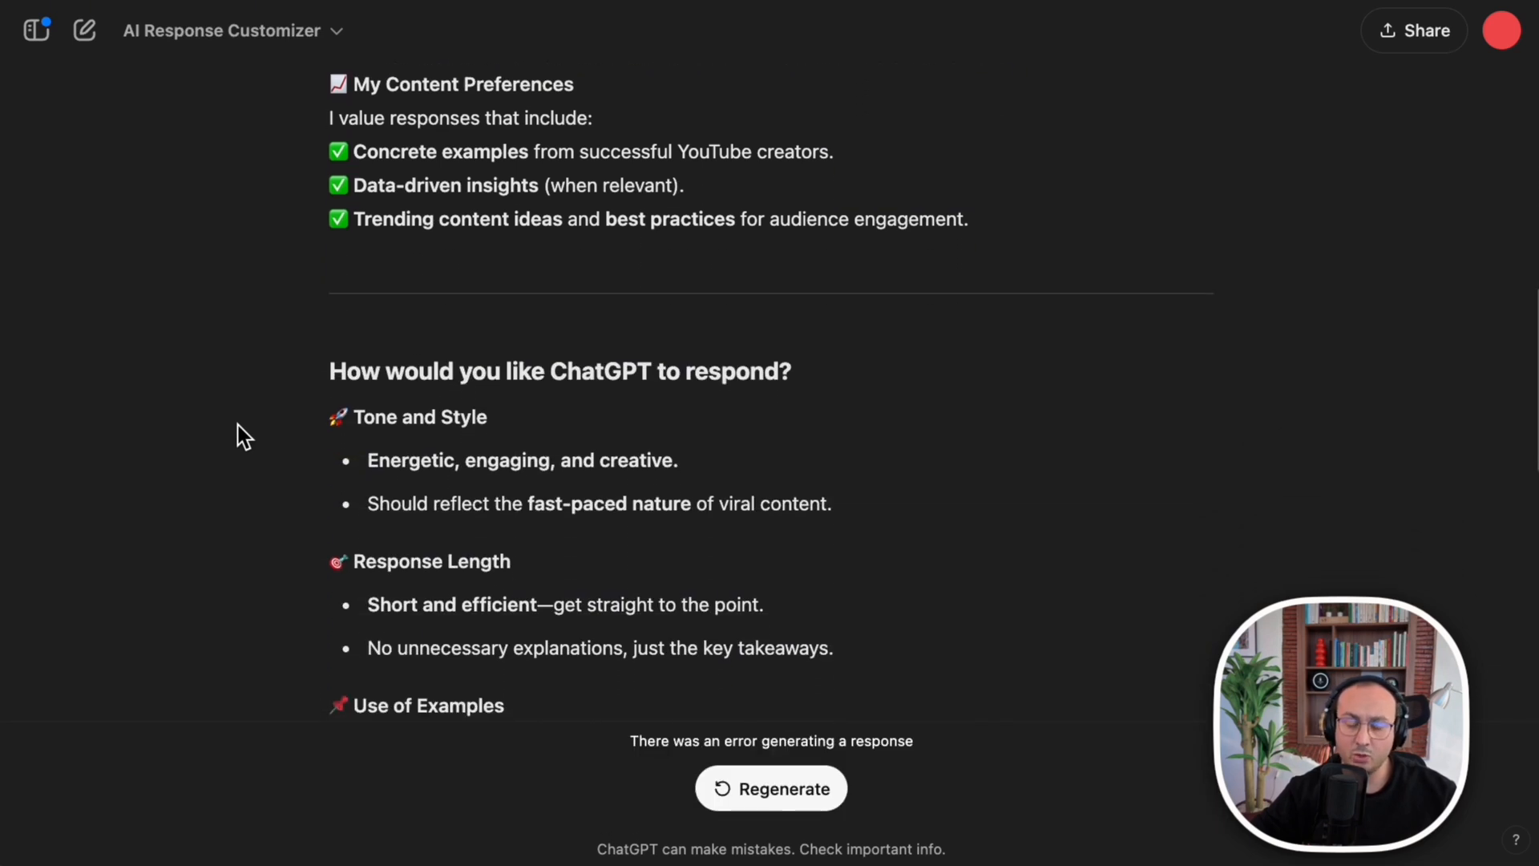
{"action": "scroll", "coordinate": [244, 437], "scroll_direction": "down", "scroll_amount": 4}
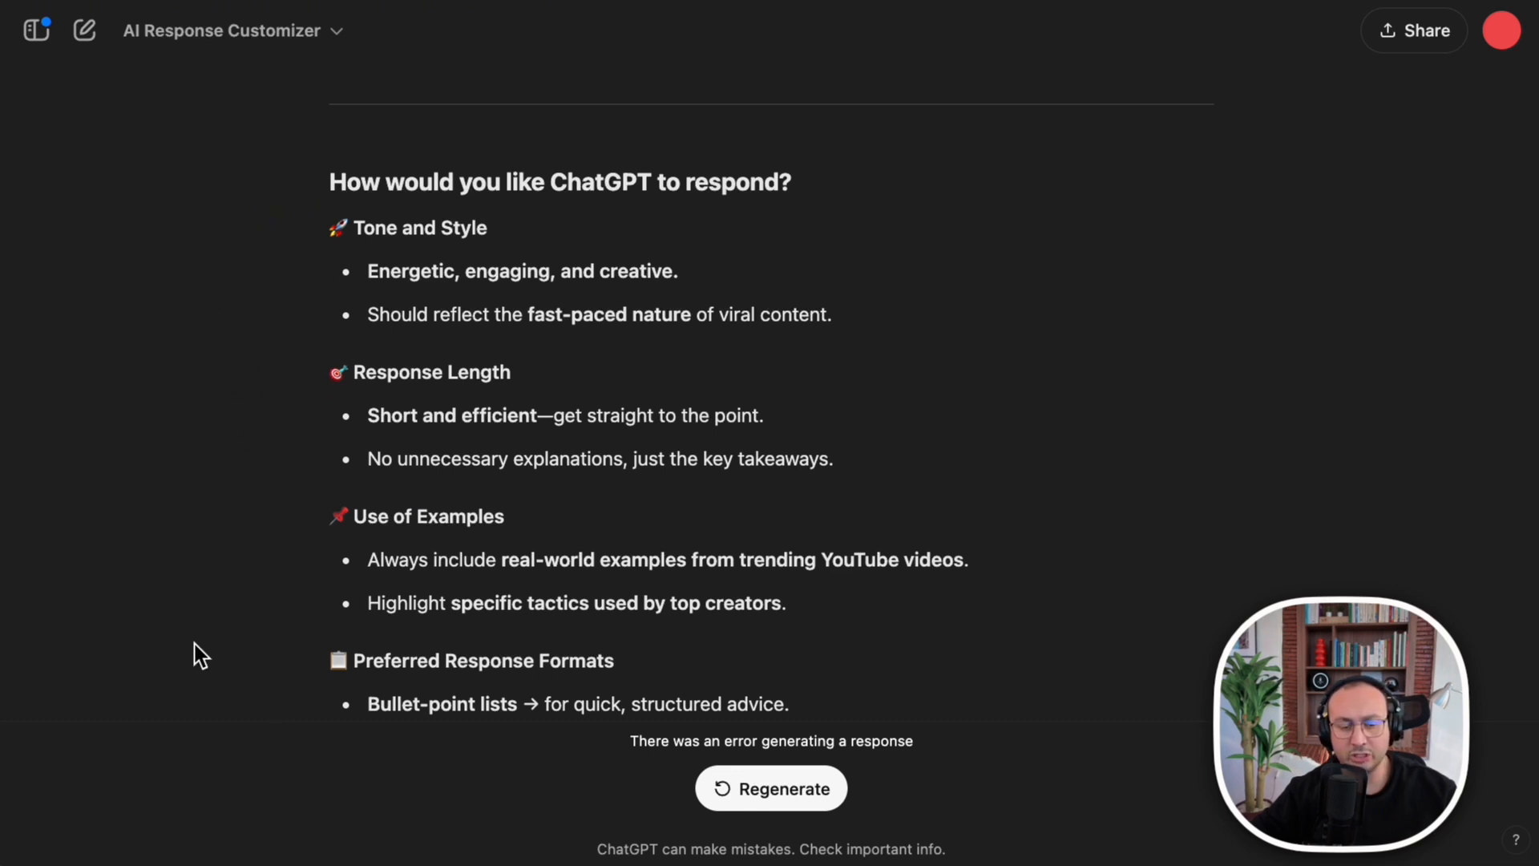
{"action": "scroll", "coordinate": [198, 653], "scroll_direction": "down", "scroll_amount": 2}
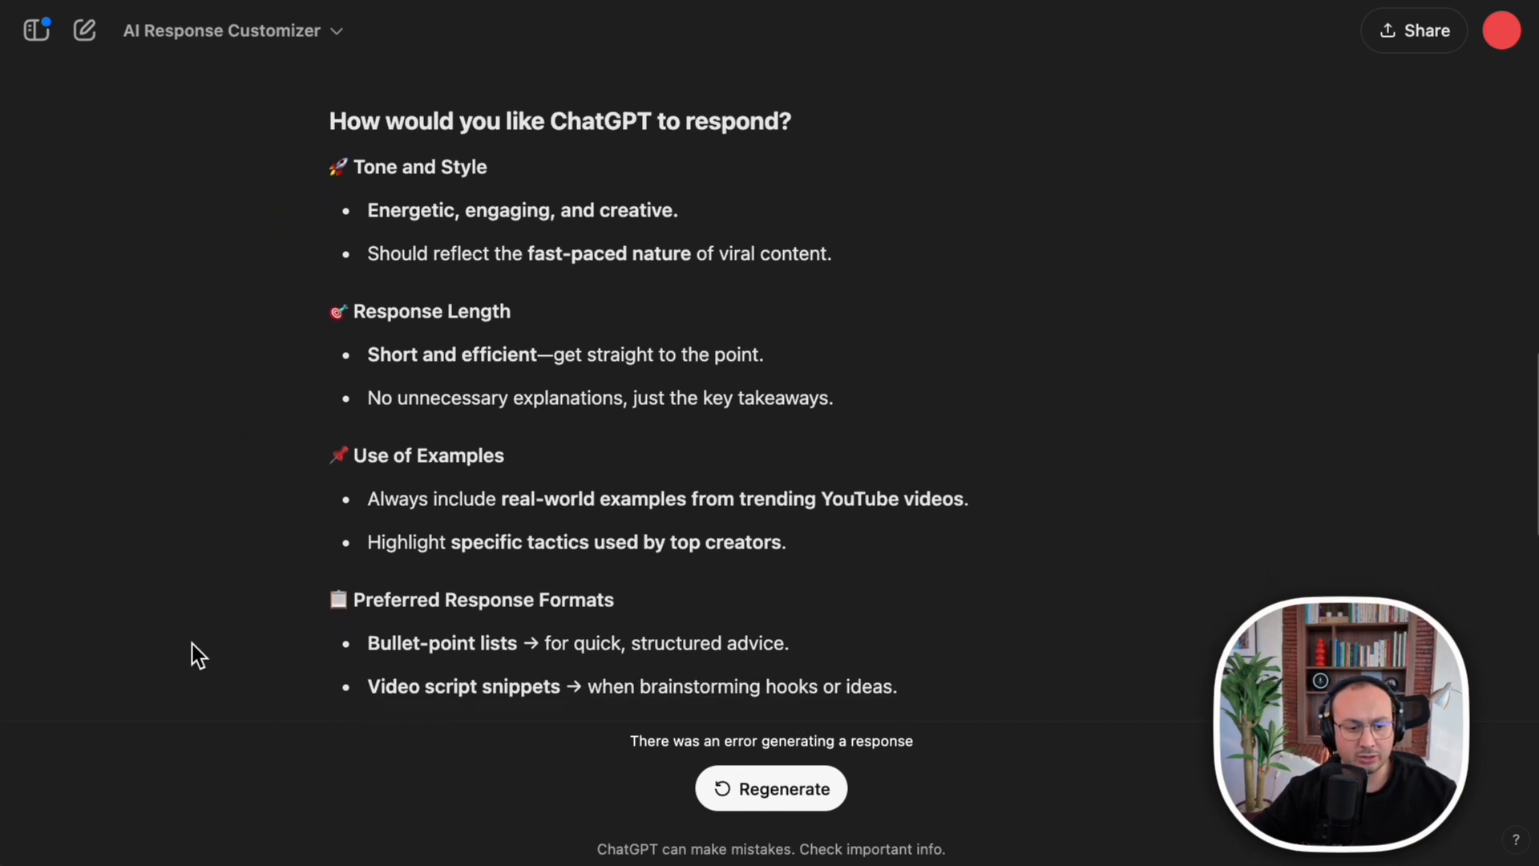
{"action": "scroll", "coordinate": [235, 505], "scroll_direction": "down", "scroll_amount": 4}
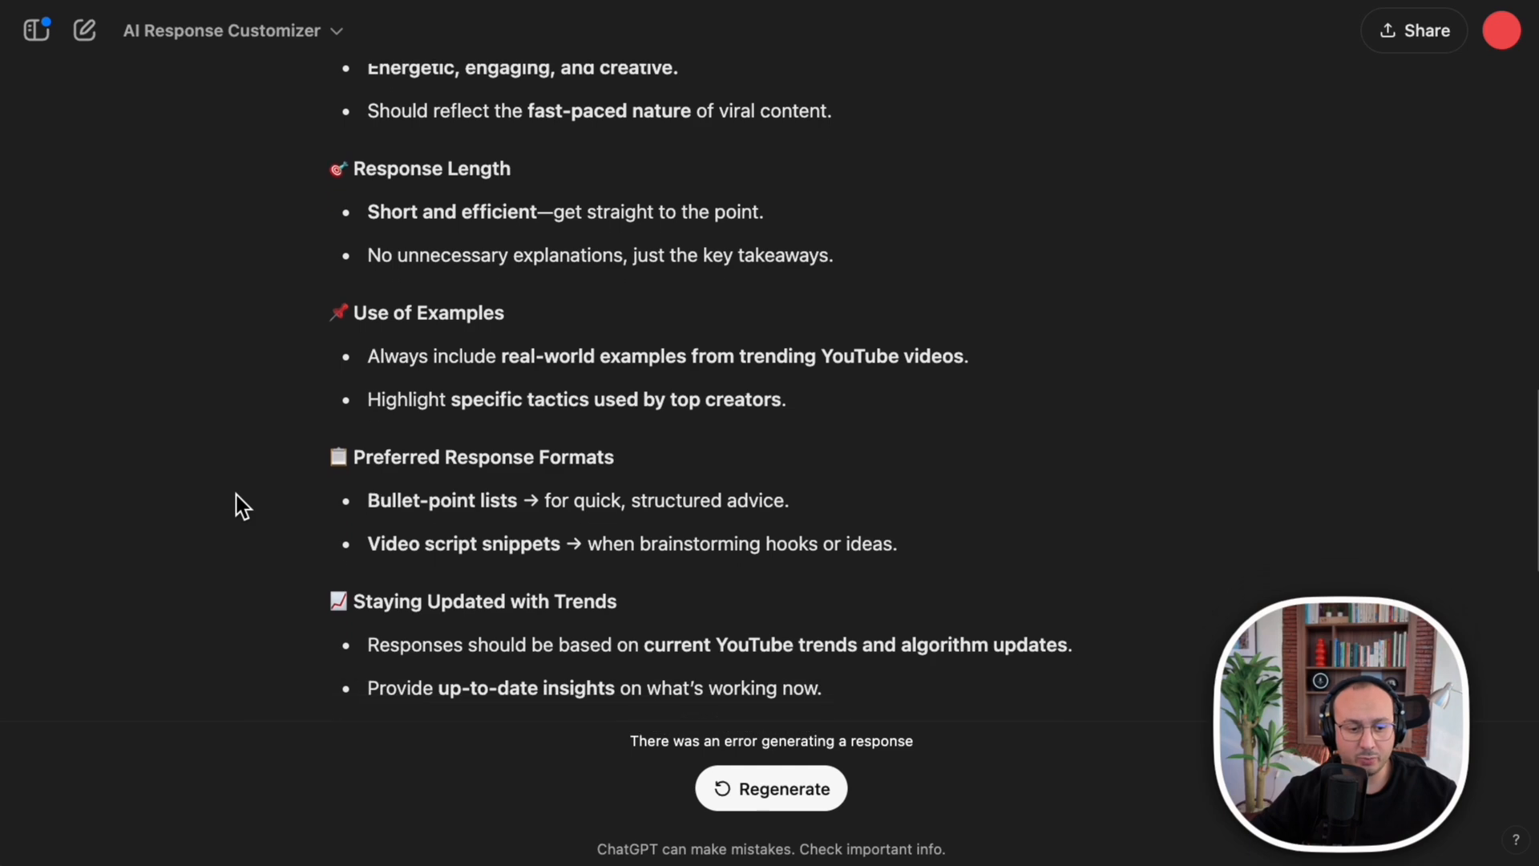
{"action": "scroll", "coordinate": [243, 506], "scroll_direction": "down", "scroll_amount": 3}
{"action": "scroll", "coordinate": [243, 507], "scroll_direction": "down", "scroll_amount": 3}
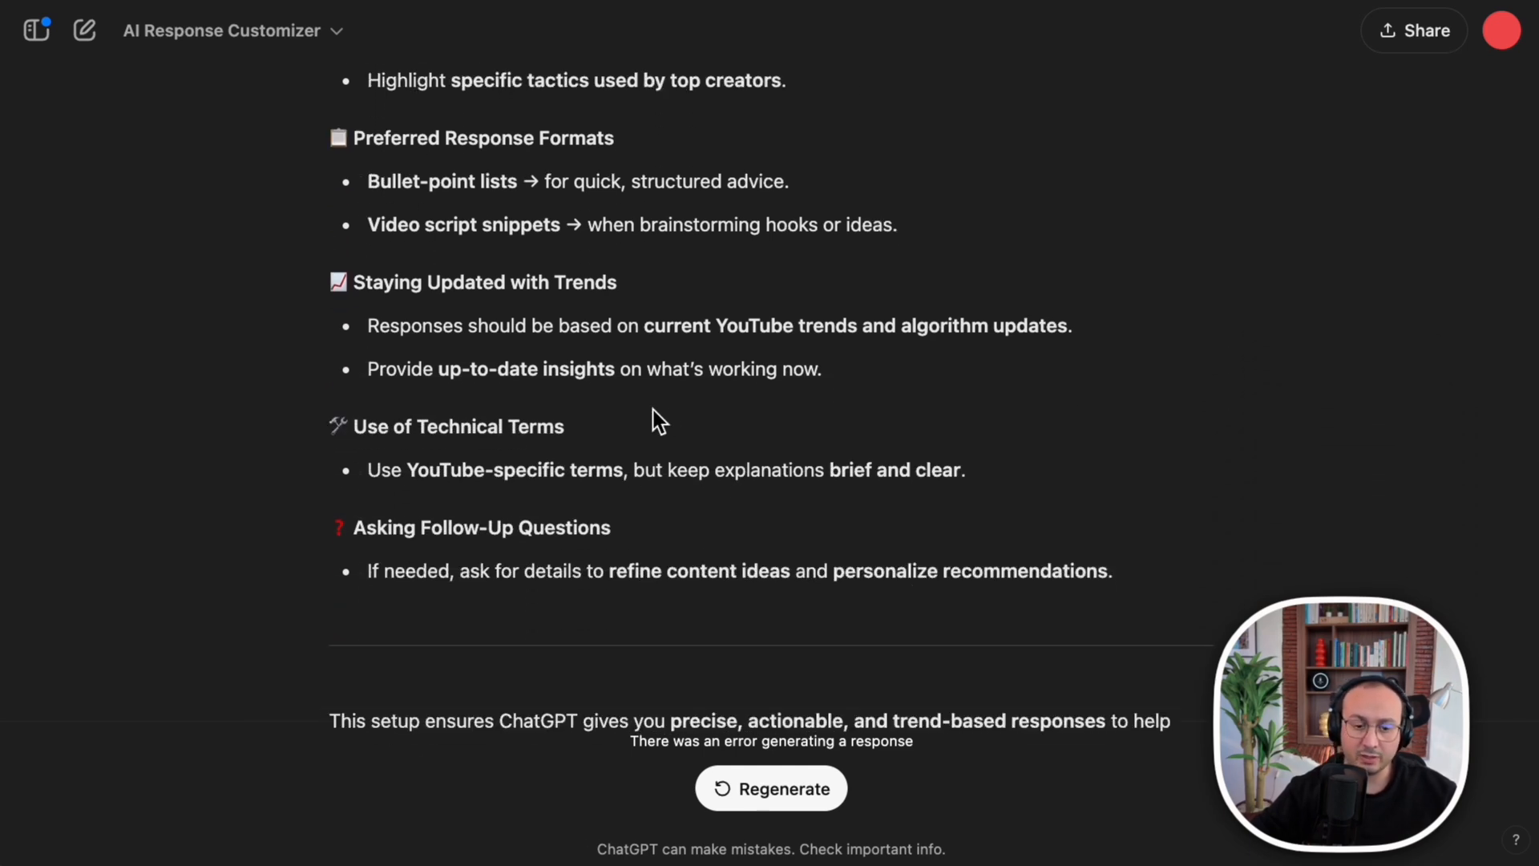
Select the generated background text from About Me through the end of My Content Preferences
{"action": "scroll", "coordinate": [658, 416], "scroll_direction": "up", "scroll_amount": 10}
{"action": "scroll", "coordinate": [663, 419], "scroll_direction": "up", "scroll_amount": 7}
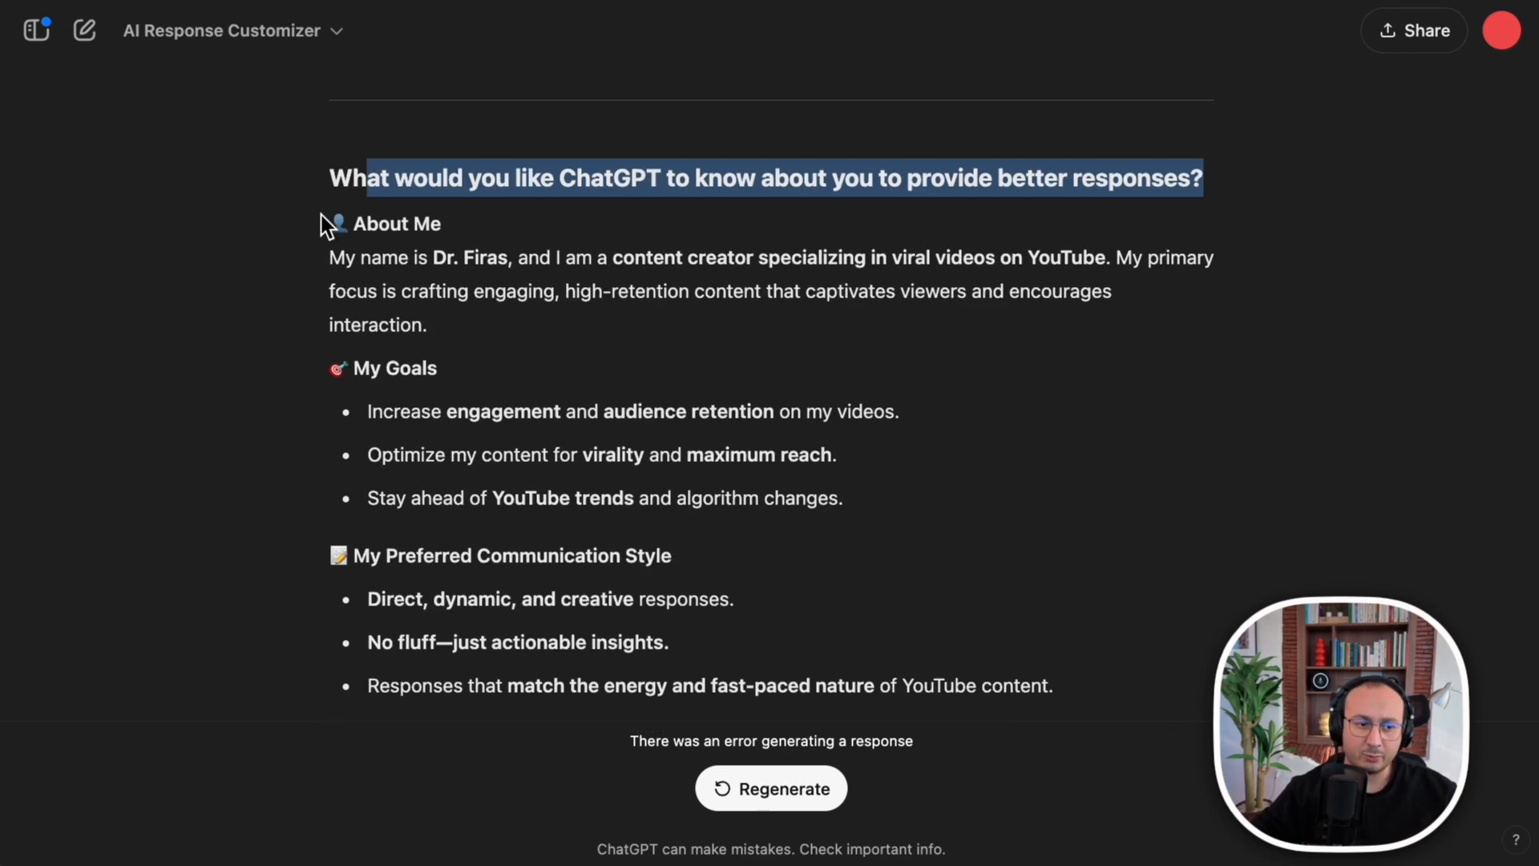
{"action": "left_click_drag", "start_coordinate": [324, 222], "coordinate": [992, 330]}
{"action": "scroll", "coordinate": [522, 451], "scroll_direction": "down", "scroll_amount": 9}
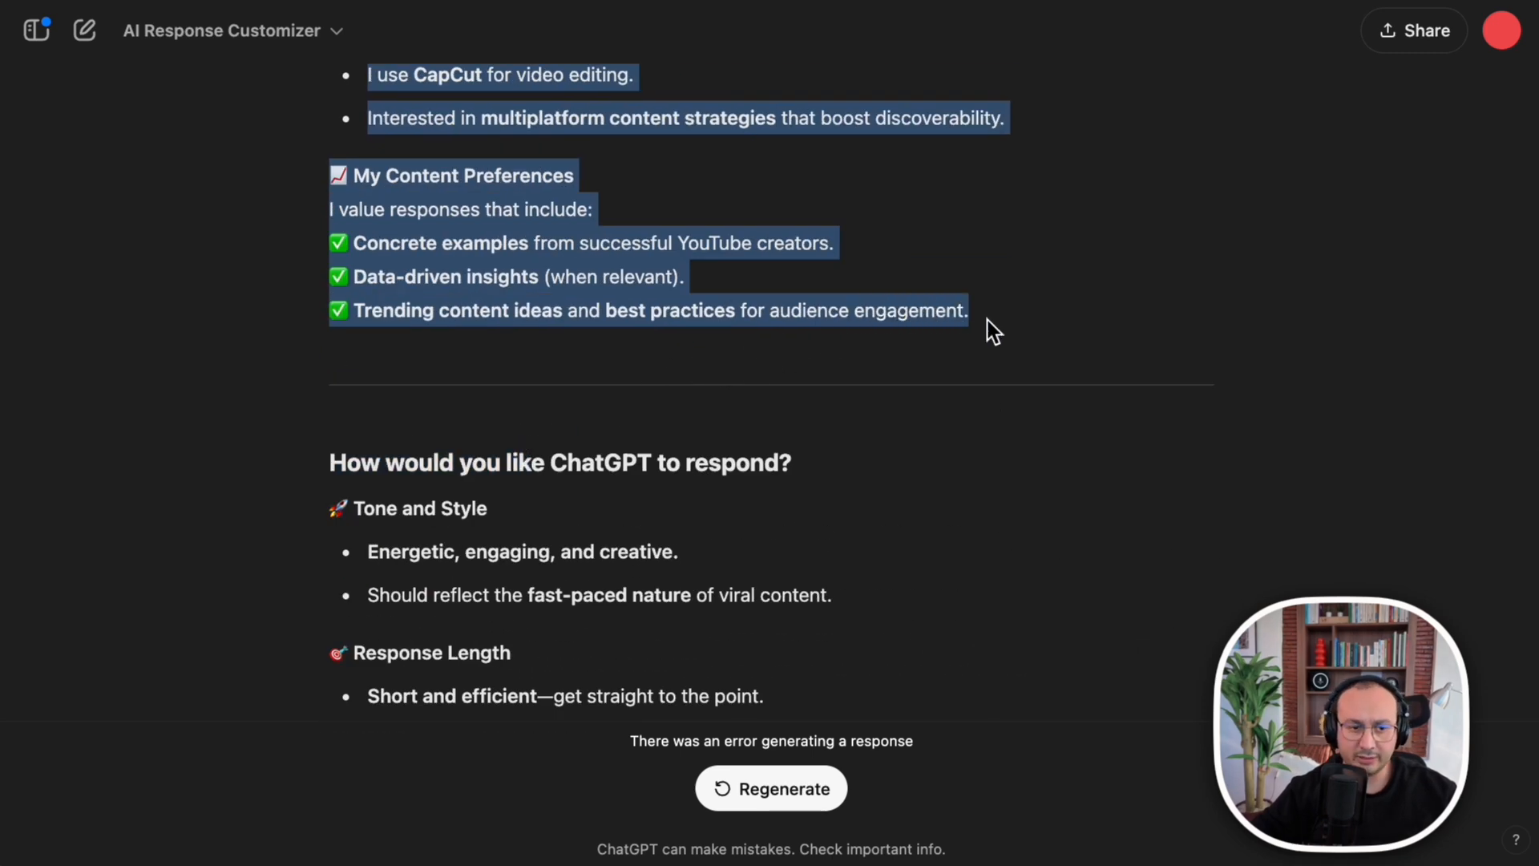
{"action": "scroll", "coordinate": [386, 278], "scroll_direction": "up", "scroll_amount": 3}
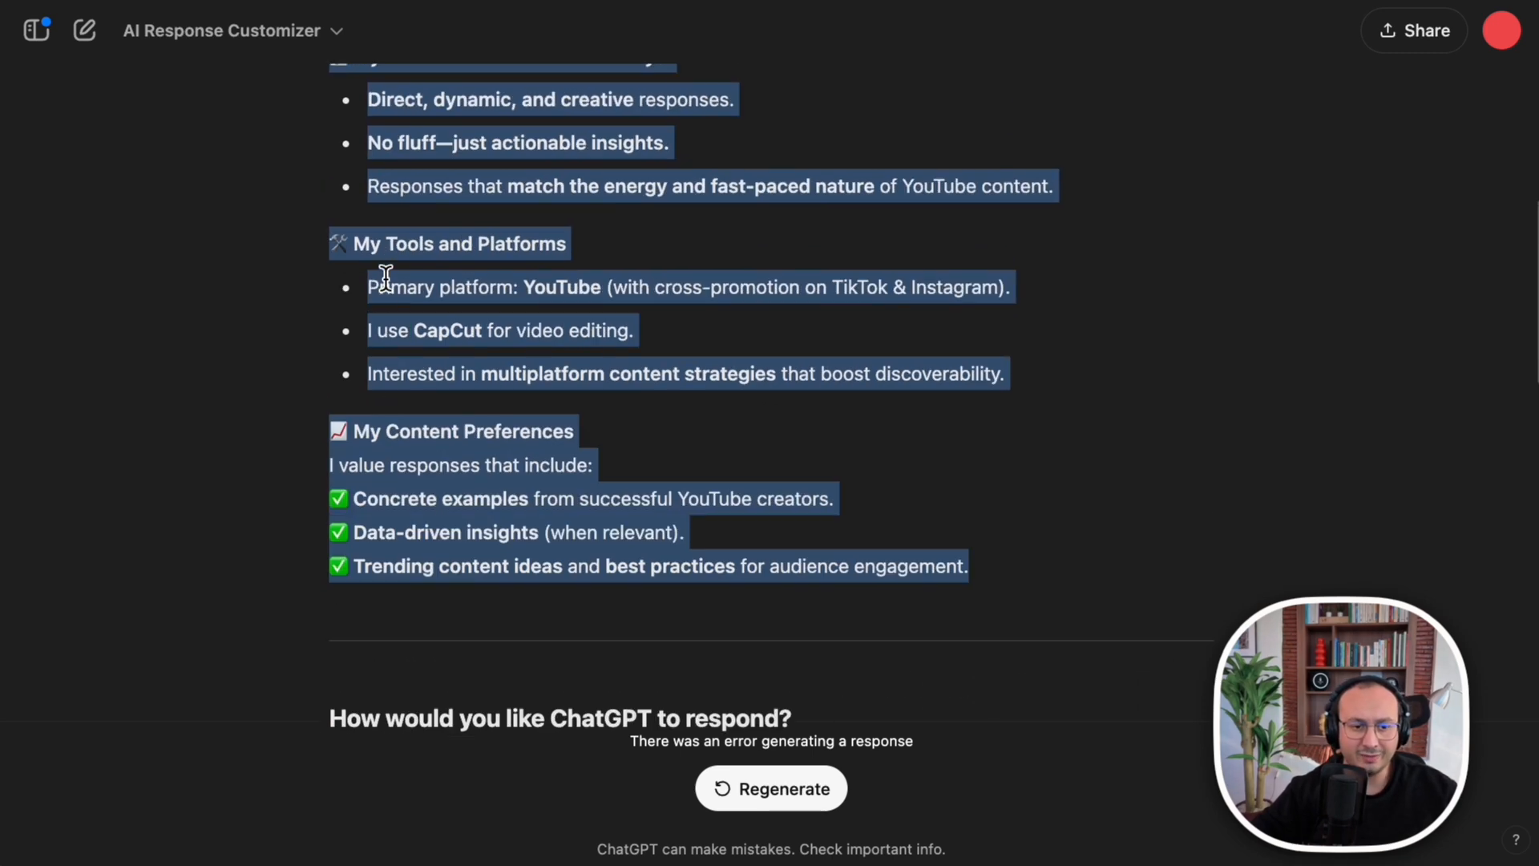
{"action": "scroll", "coordinate": [502, 469], "scroll_direction": "down", "scroll_amount": 2}
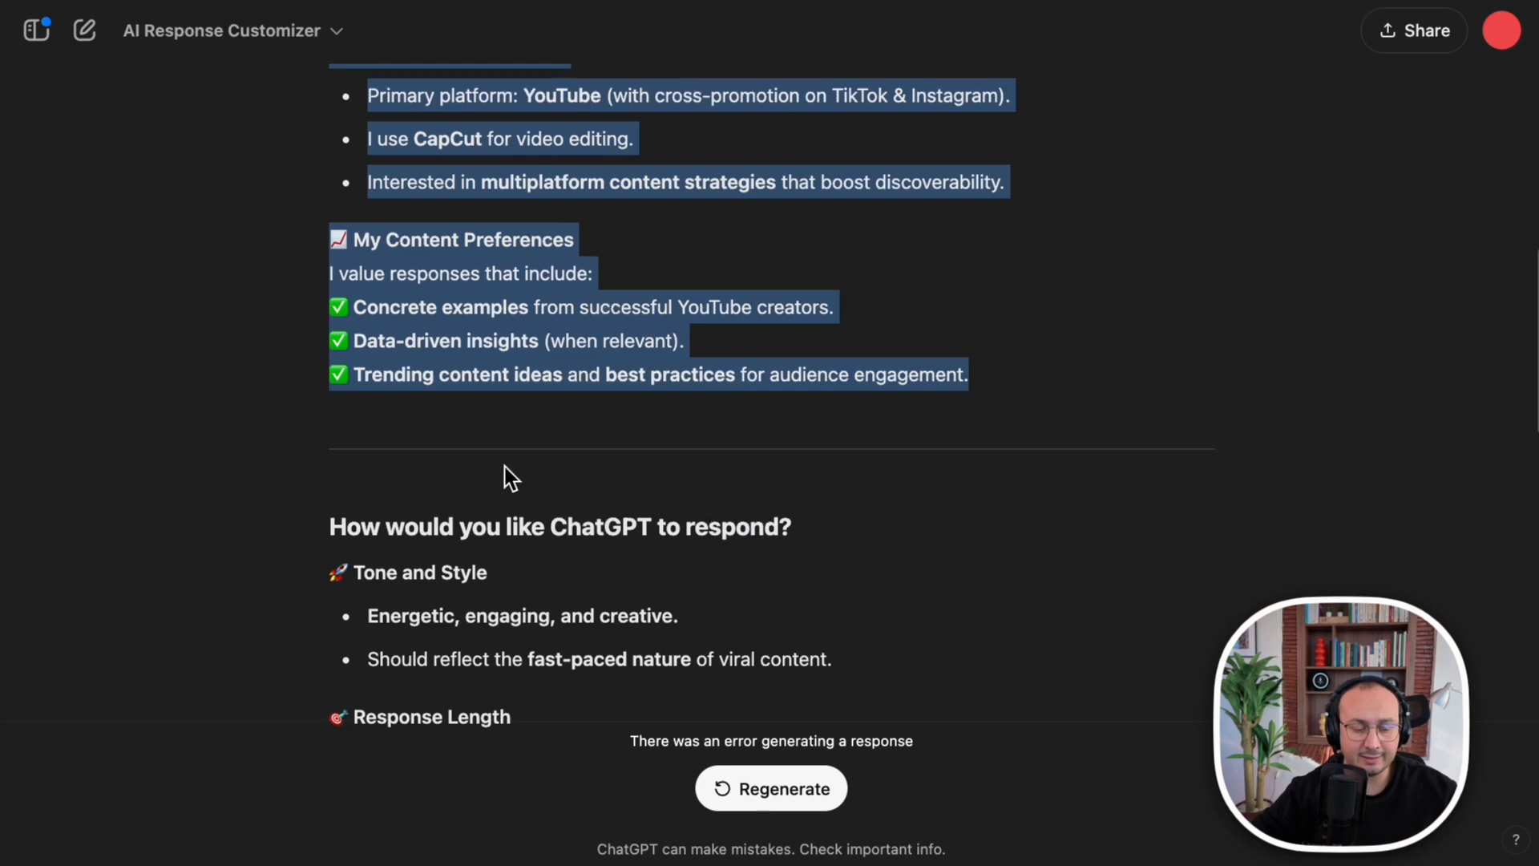
{"action": "scroll", "coordinate": [503, 468], "scroll_direction": "down", "scroll_amount": 3}
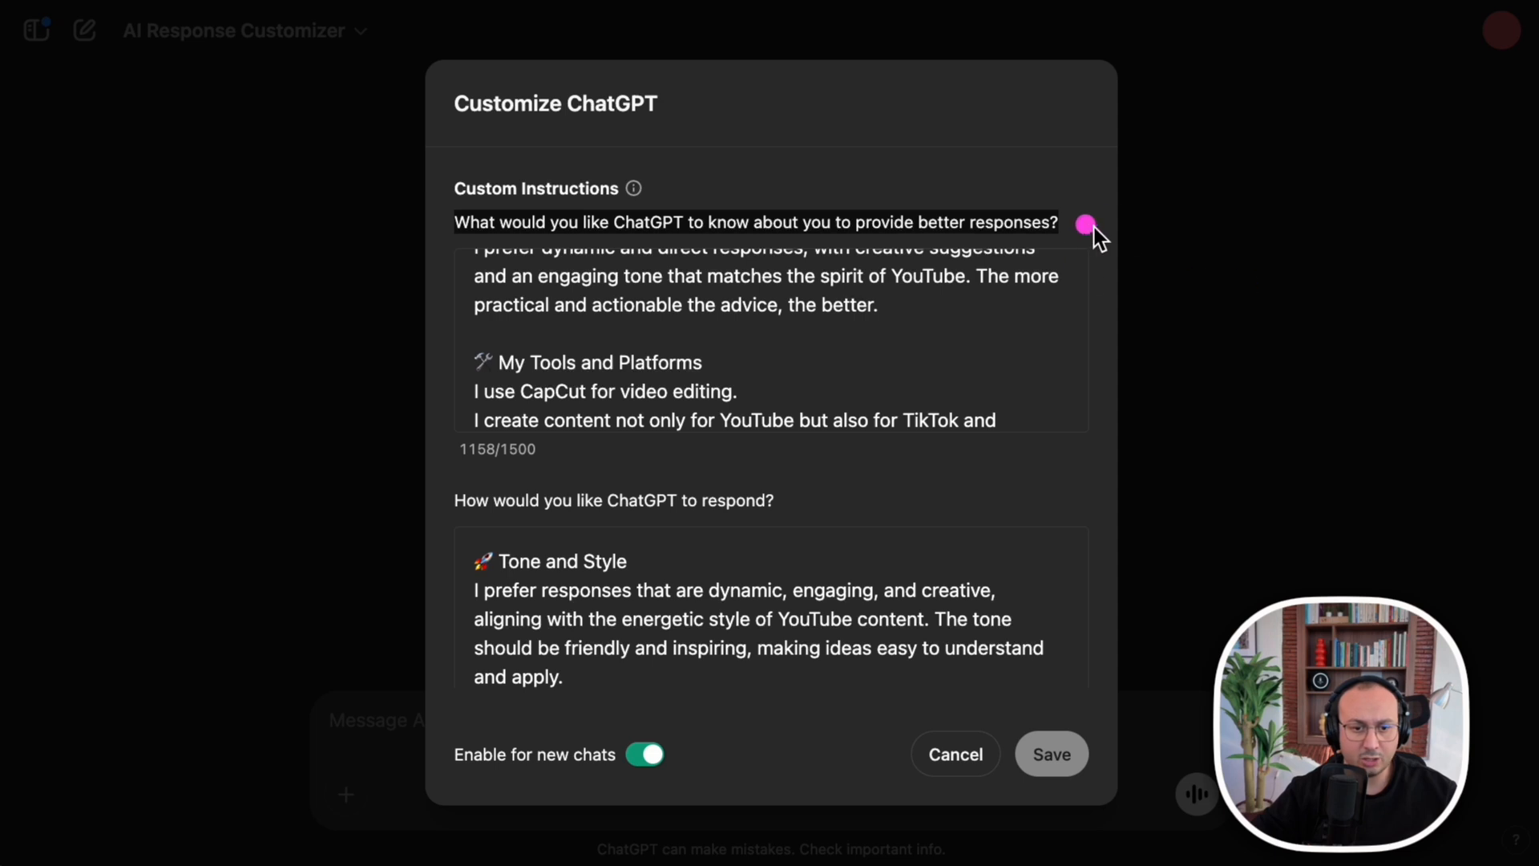
Cancel the custom instructions dialog and reopen Customize ChatGPT to check the background and response-style fields
{"action": "mouse_move", "coordinate": [1116, 226]}
{"action": "left_mouse_down"}
{"action": "mouse_move", "coordinate": [390, 469]}
{"action": "mouse_move", "coordinate": [454, 443]}
{"action": "left_mouse_up"}
{"action": "mouse_move", "coordinate": [457, 525]}
{"action": "left_mouse_down"}
{"action": "mouse_move", "coordinate": [460, 543]}
{"action": "mouse_move", "coordinate": [827, 690]}
{"action": "mouse_move", "coordinate": [1051, 699]}
{"action": "left_mouse_up"}
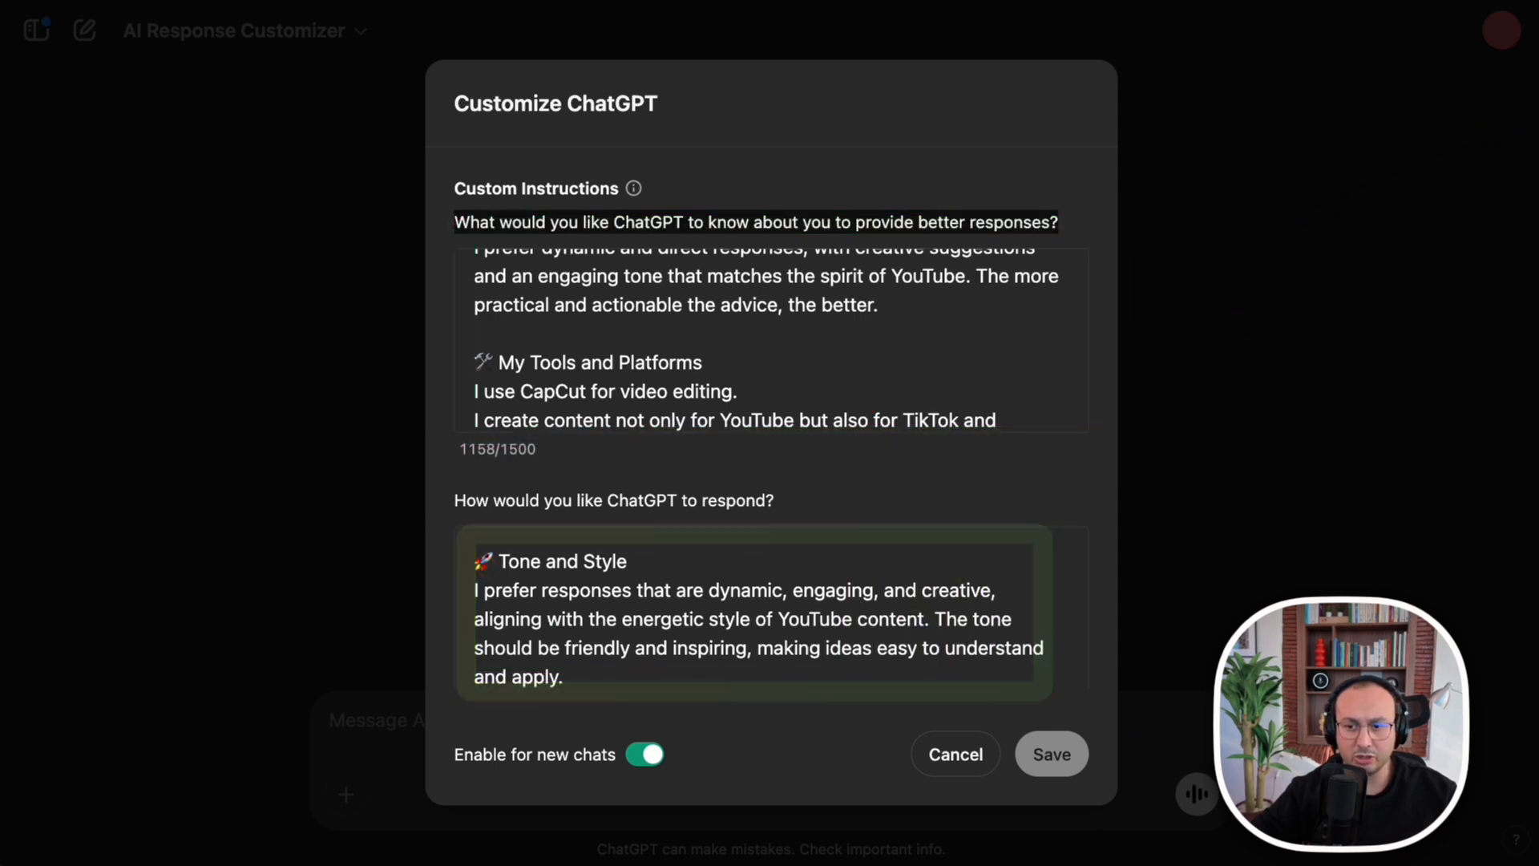
{"action": "left_click", "coordinate": [955, 759]}
{"action": "left_click", "coordinate": [1499, 41]}
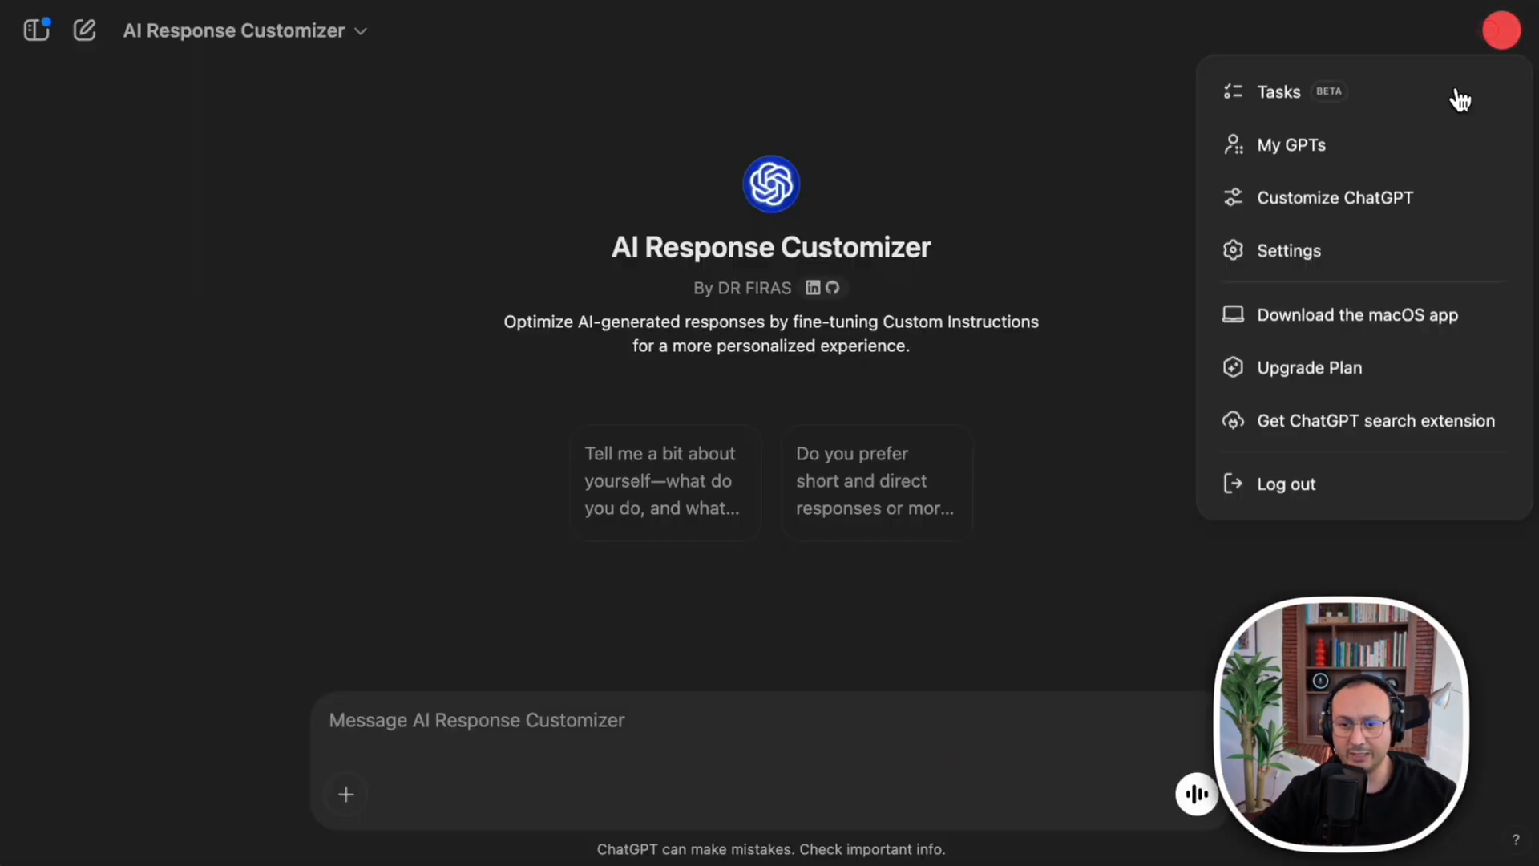
{"action": "left_click", "coordinate": [1274, 225]}
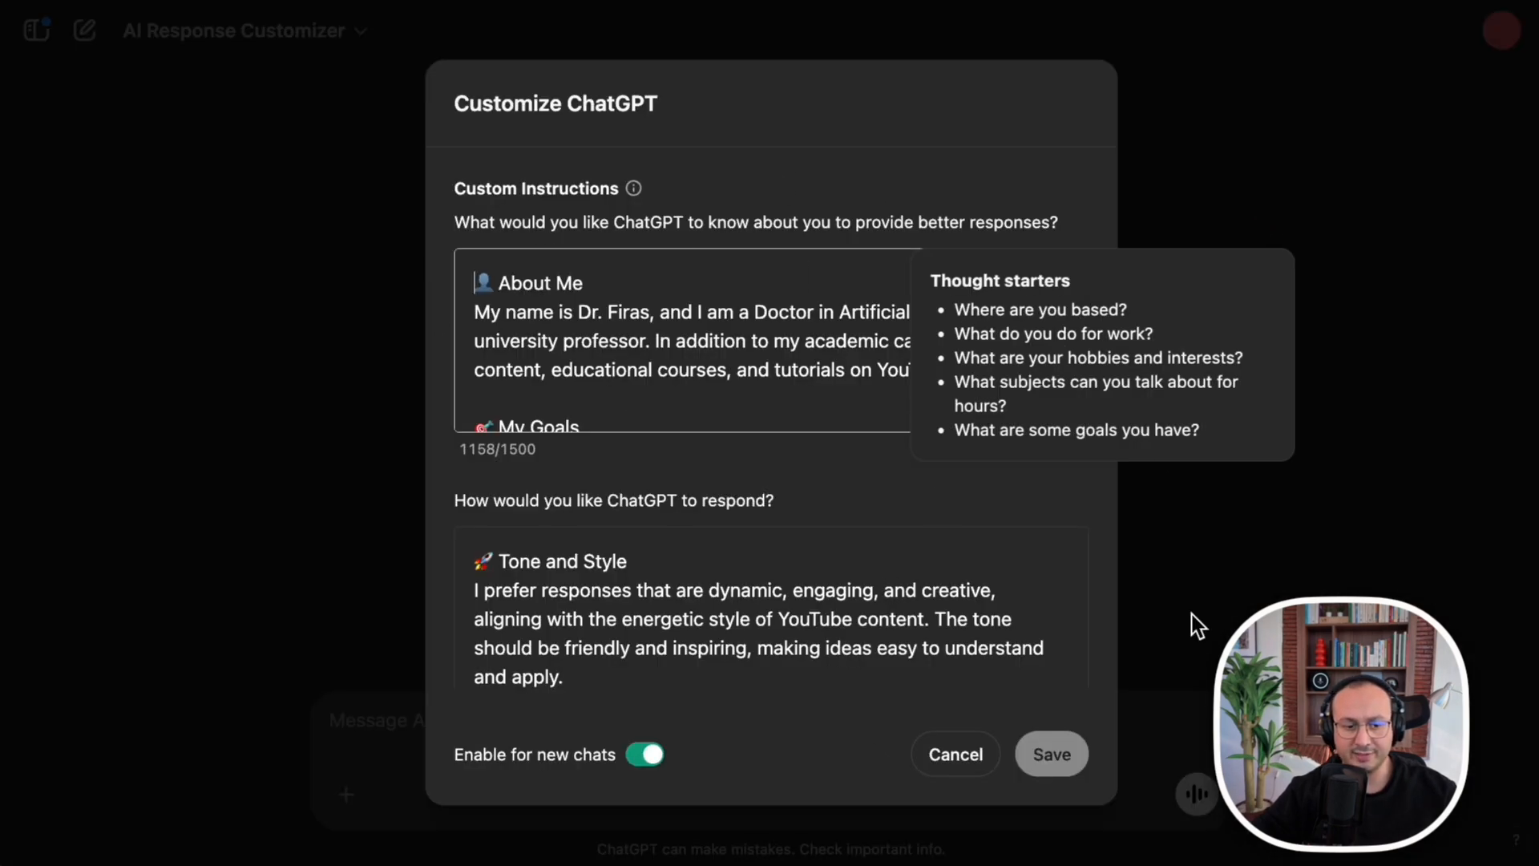
Leave the custom instructions and open the YouTube SEO project to view its file and instruction options
{"action": "left_click", "coordinate": [1250, 18]}
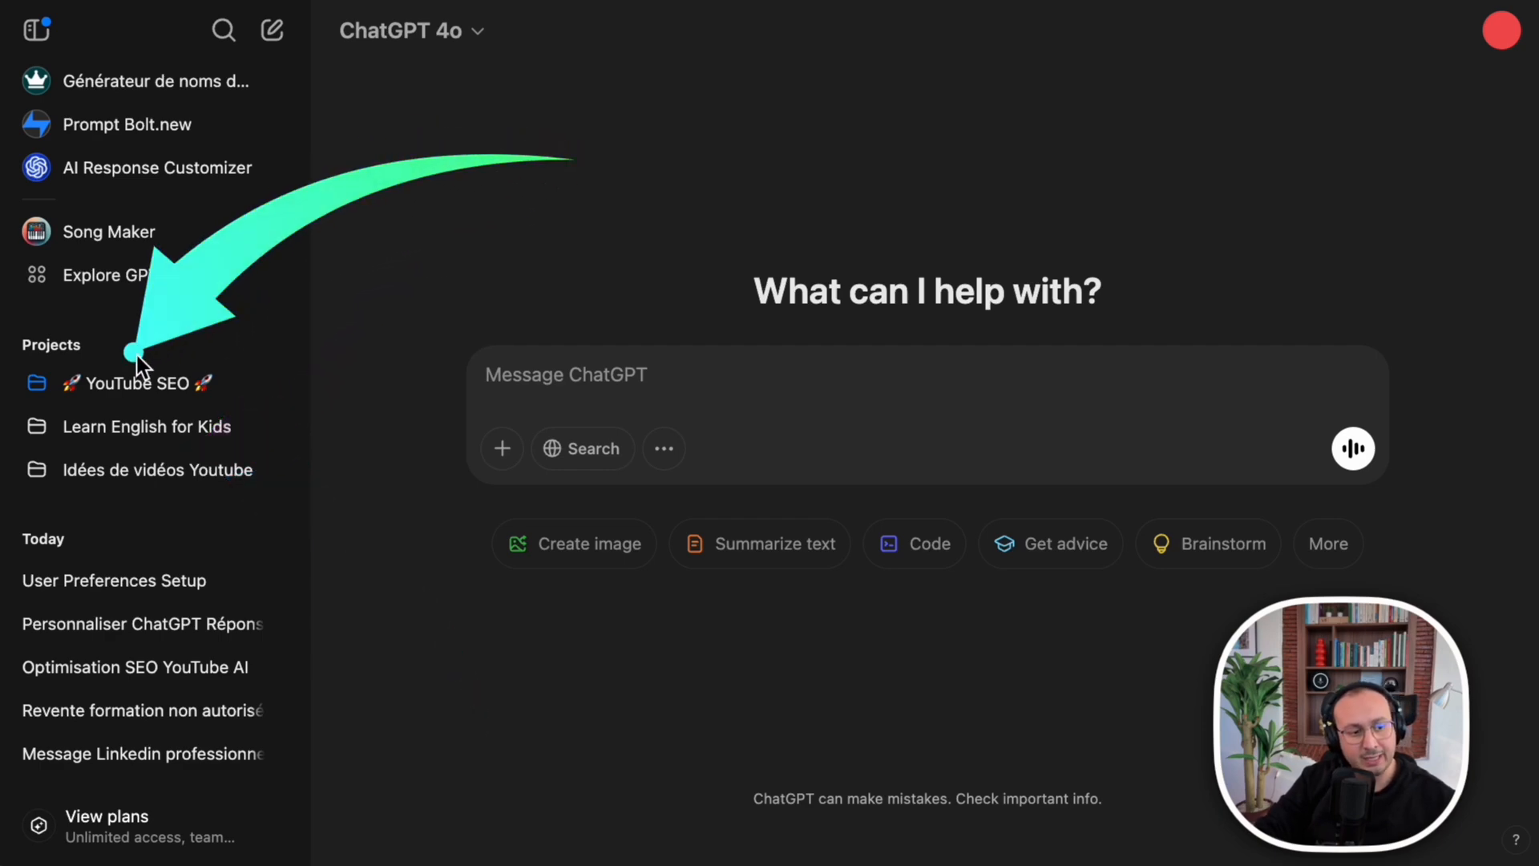
{"action": "left_click", "coordinate": [141, 393]}
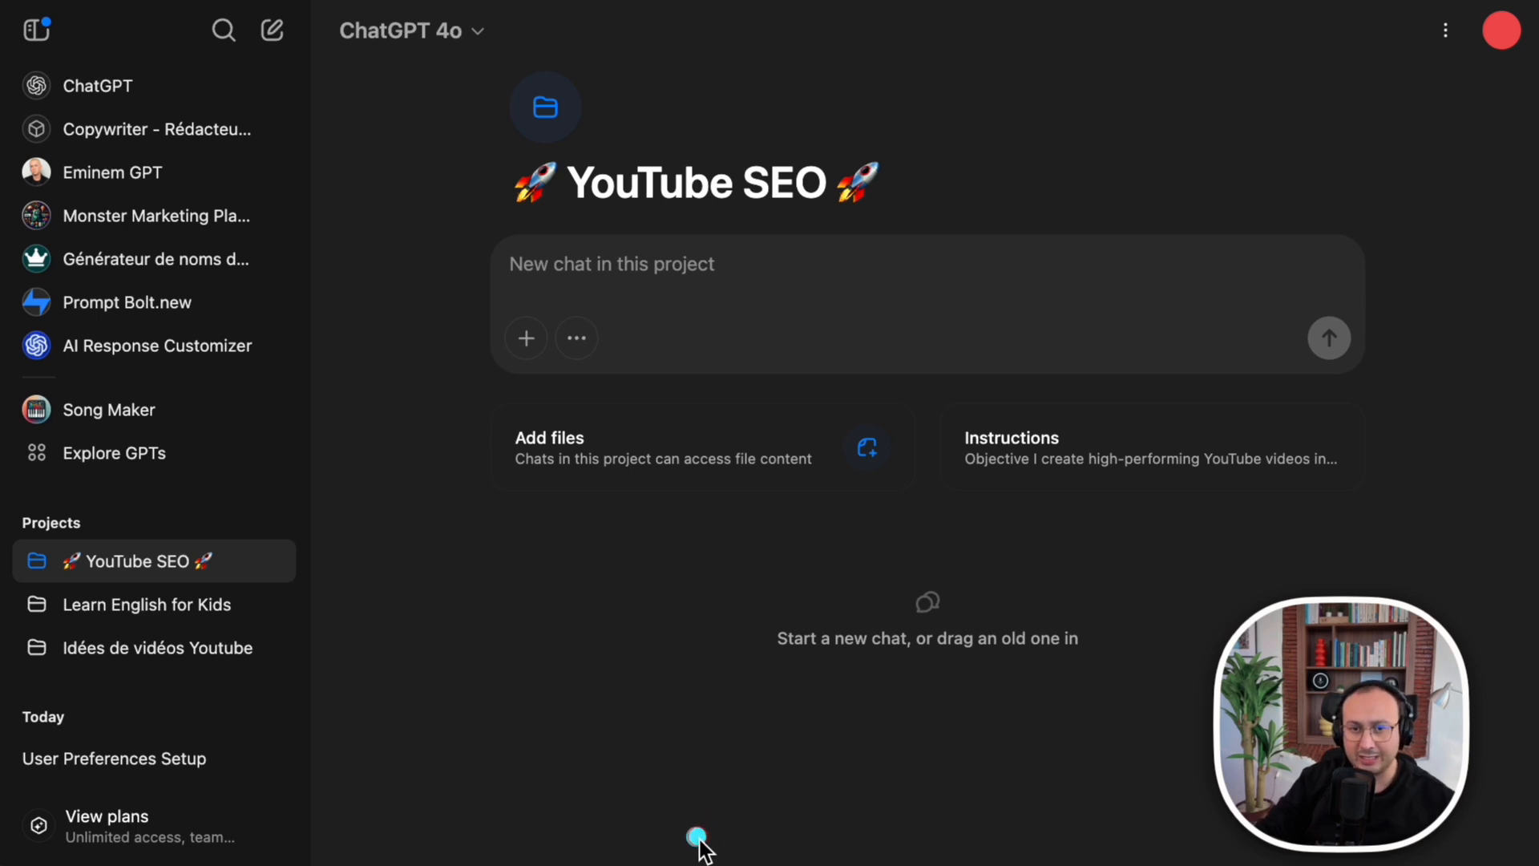
{"action": "mouse_move", "coordinate": [698, 838]}
{"action": "left_mouse_down"}
{"action": "mouse_move", "coordinate": [618, 810]}
{"action": "mouse_move", "coordinate": [556, 704]}
{"action": "mouse_move", "coordinate": [589, 521]}
{"action": "mouse_move", "coordinate": [562, 458]}
{"action": "left_mouse_up"}
{"action": "key", "text": "ctrl+s"}
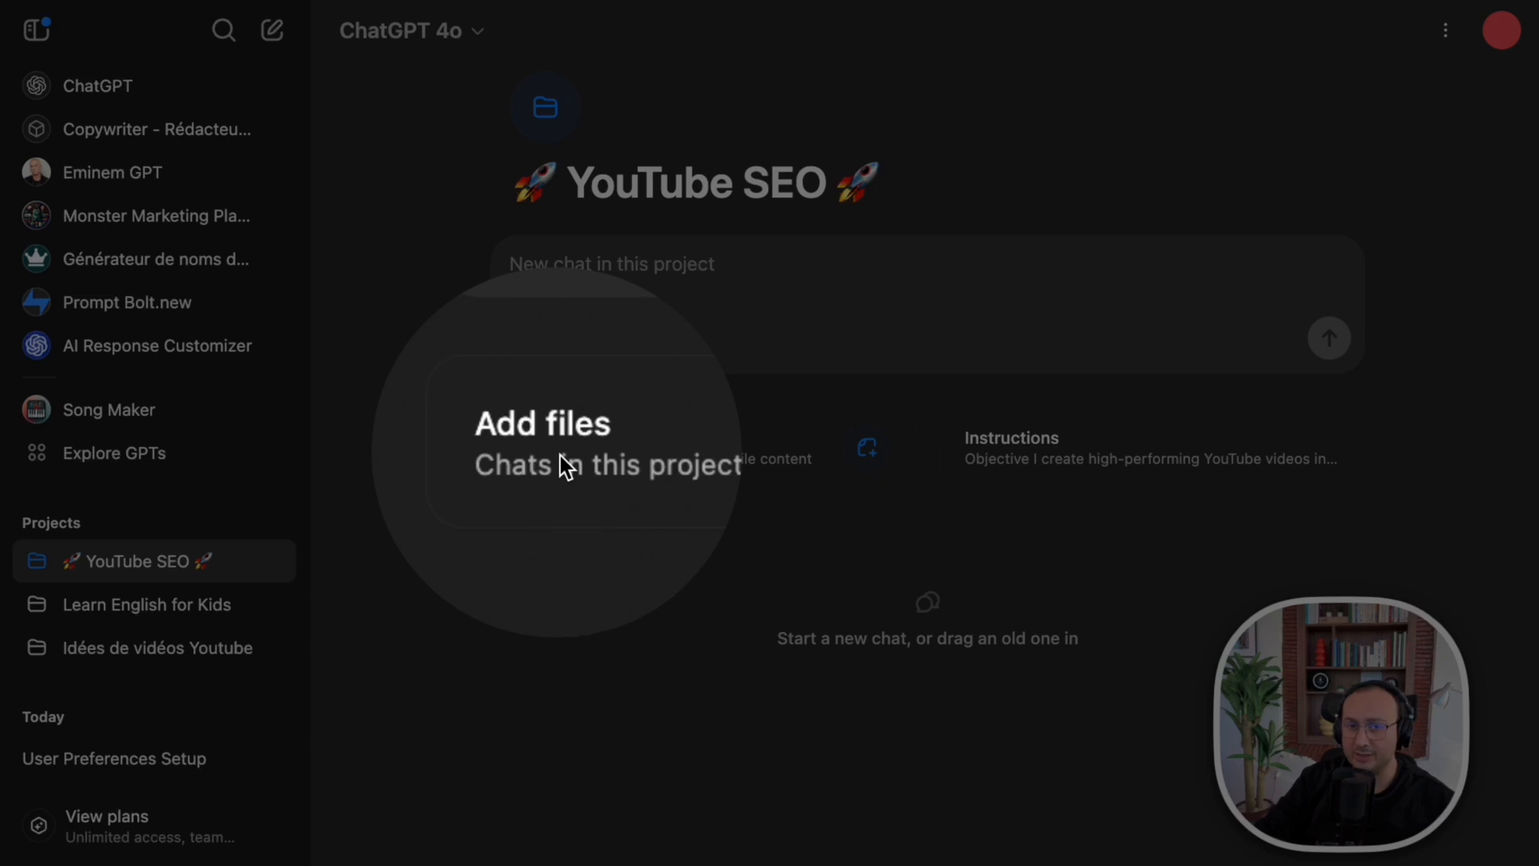
{"action": "key", "text": "Escape"}
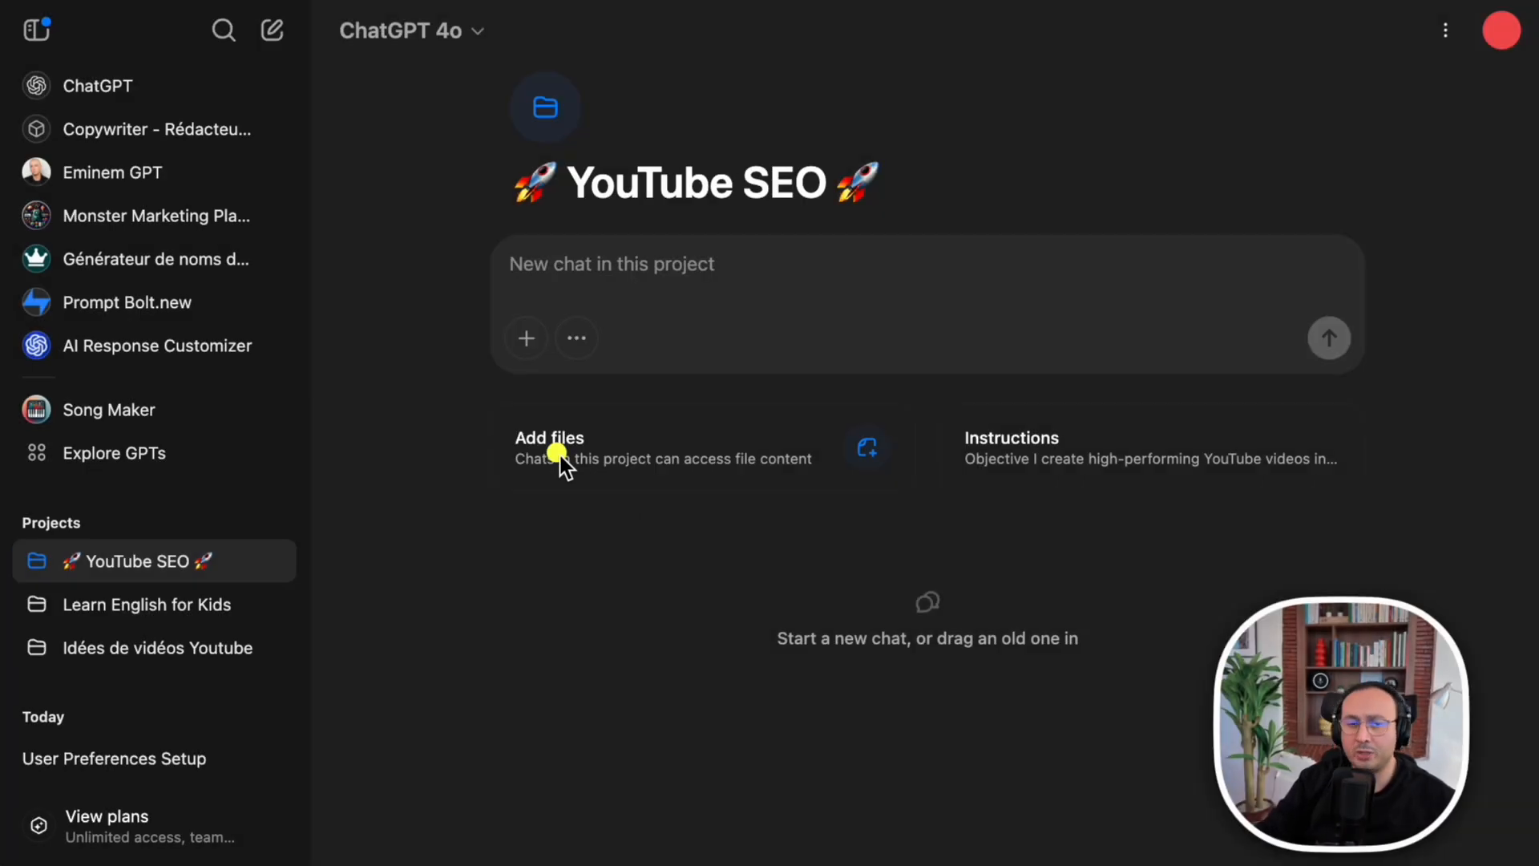
{"action": "mouse_move", "coordinate": [669, 831]}
{"action": "left_mouse_down"}
{"action": "mouse_move", "coordinate": [593, 668]}
{"action": "mouse_move", "coordinate": [600, 445]}
{"action": "left_mouse_up"}
{"action": "mouse_move", "coordinate": [515, 742]}
{"action": "left_mouse_down"}
{"action": "mouse_move", "coordinate": [481, 539]}
{"action": "mouse_move", "coordinate": [499, 451]}
{"action": "left_mouse_up"}
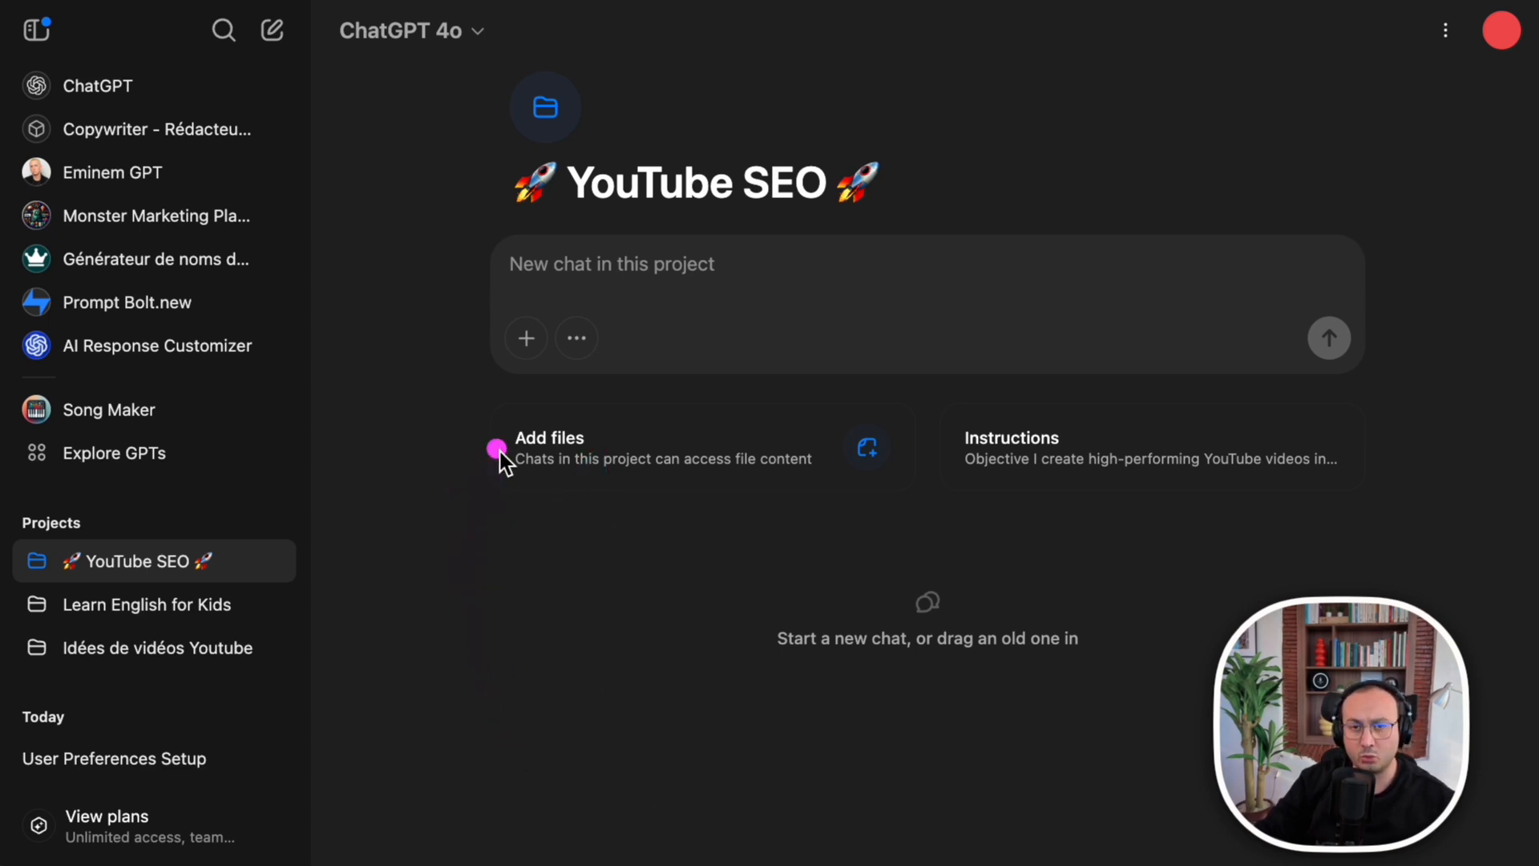
{"action": "left_click_drag", "start_coordinate": [373, 120], "coordinate": [539, 291]}
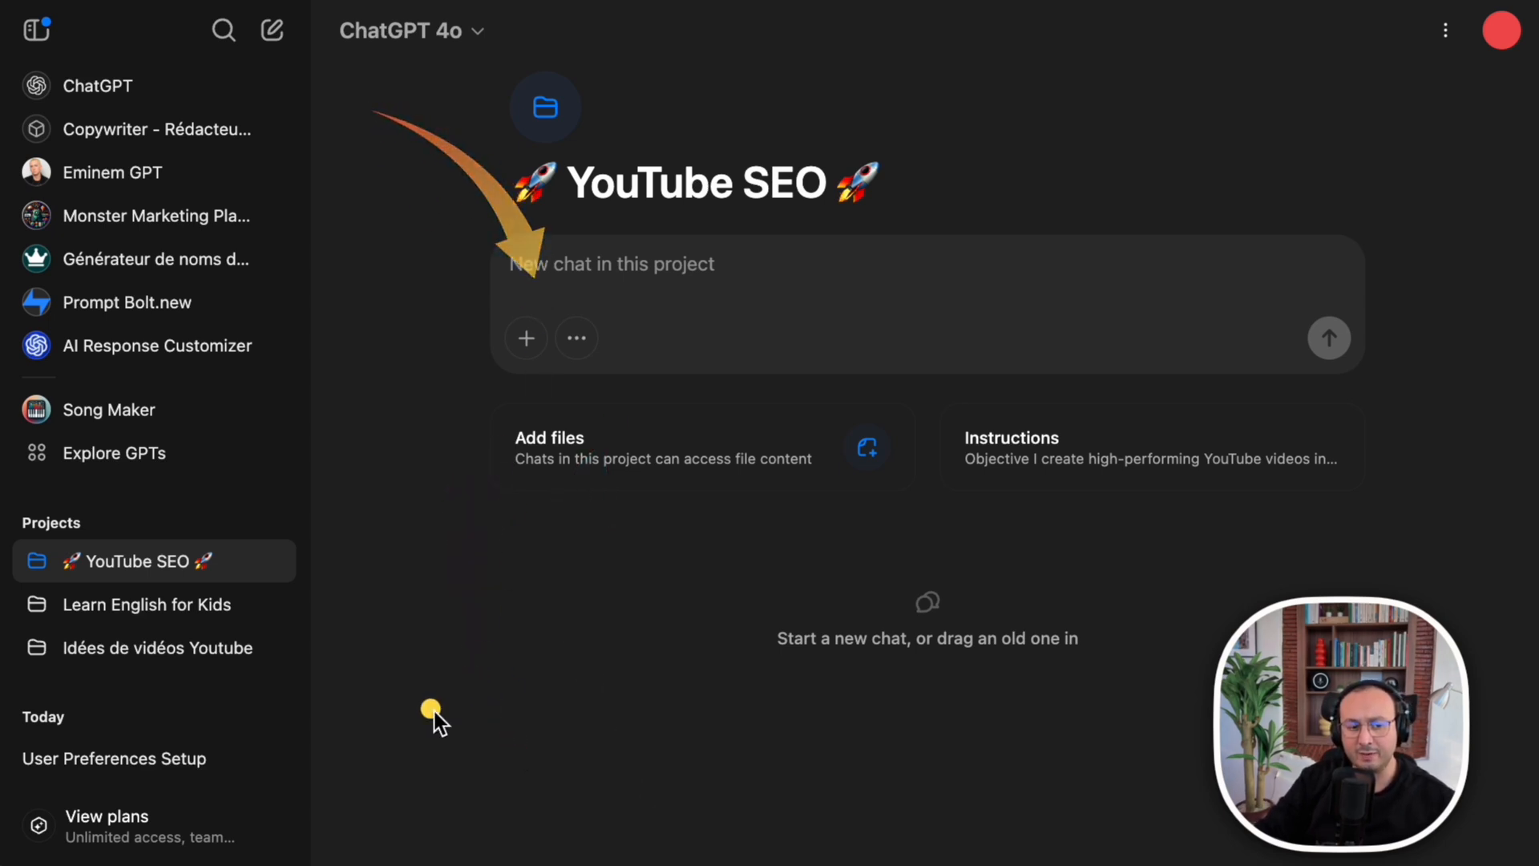
{"action": "mouse_move", "coordinate": [433, 711]}
{"action": "left_mouse_down"}
{"action": "mouse_move", "coordinate": [637, 397]}
{"action": "mouse_move", "coordinate": [553, 475]}
{"action": "left_mouse_up"}
{"action": "left_click_drag", "start_coordinate": [701, 711], "coordinate": [513, 481]}
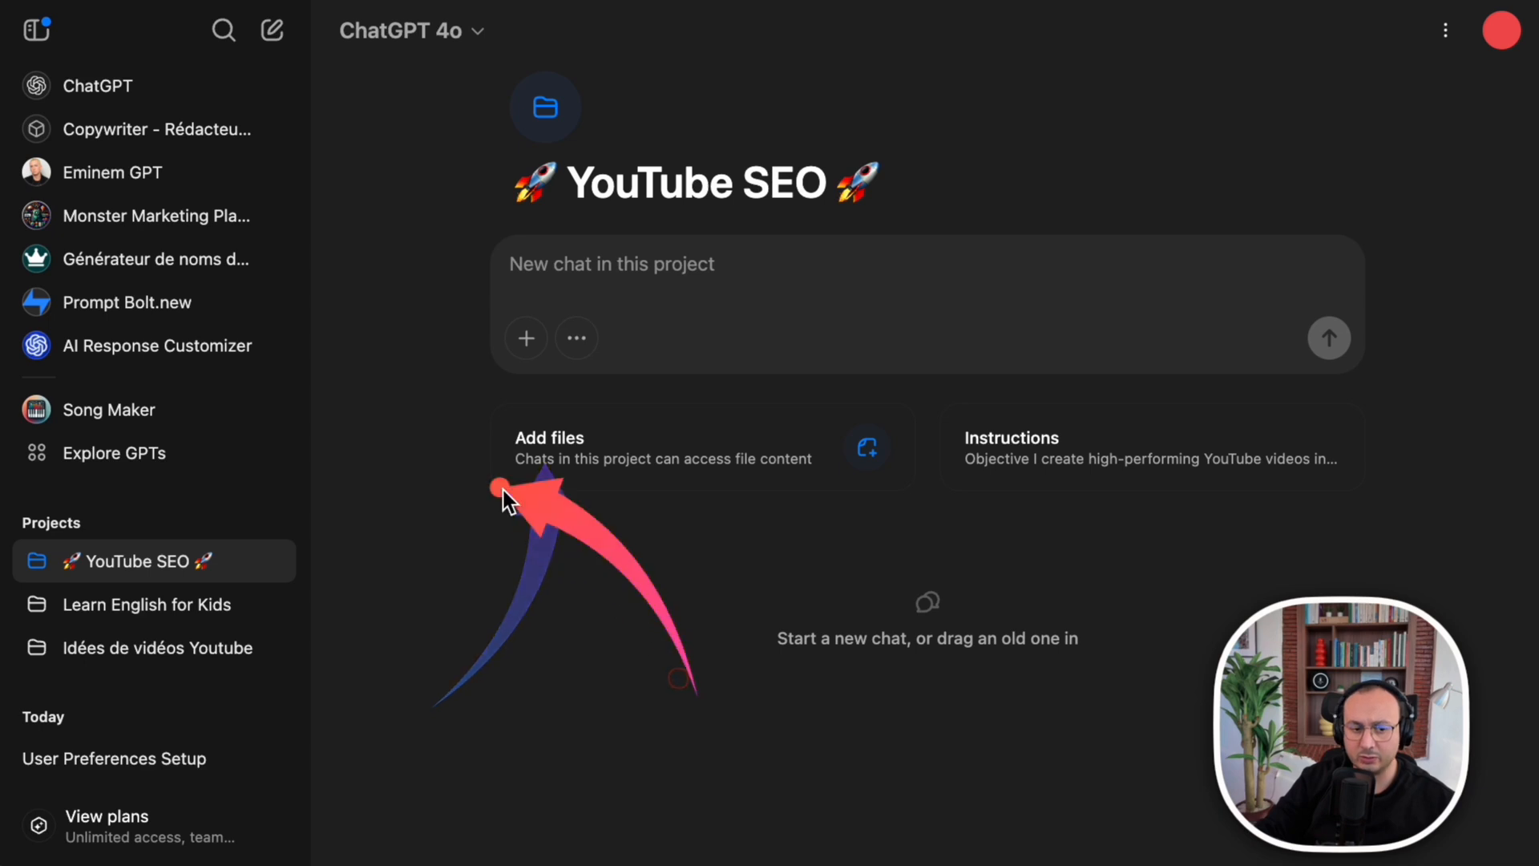
{"action": "mouse_move", "coordinate": [1044, 742]}
{"action": "left_mouse_down"}
{"action": "mouse_move", "coordinate": [1110, 687]}
{"action": "mouse_move", "coordinate": [1074, 479]}
{"action": "left_mouse_up"}
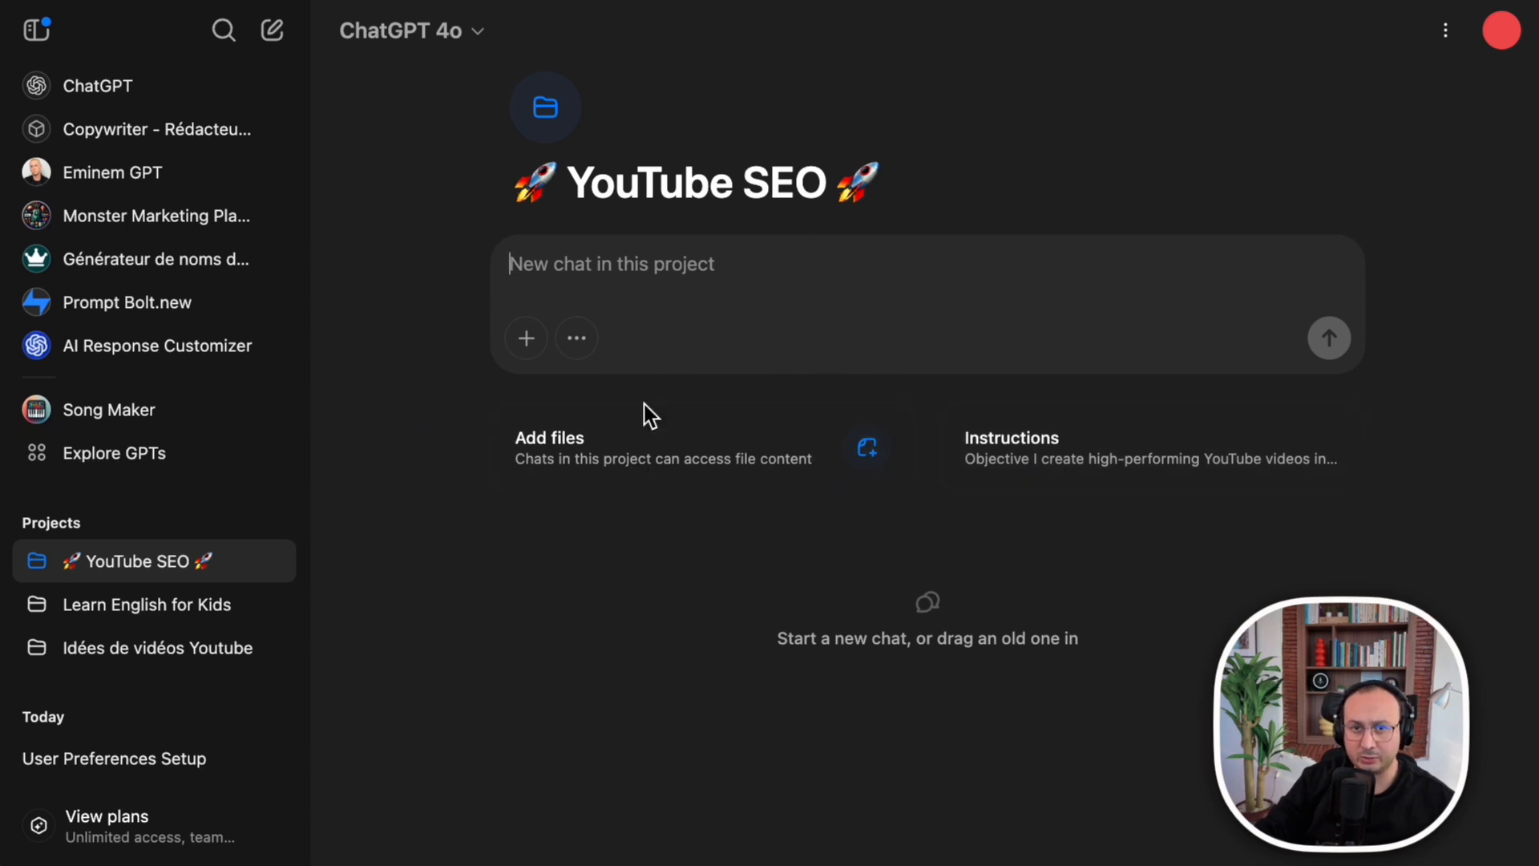
Open the YouTube SEO project's instructions and read from Objective through Attention-Grabbing Titles
{"action": "left_click", "coordinate": [1132, 452]}
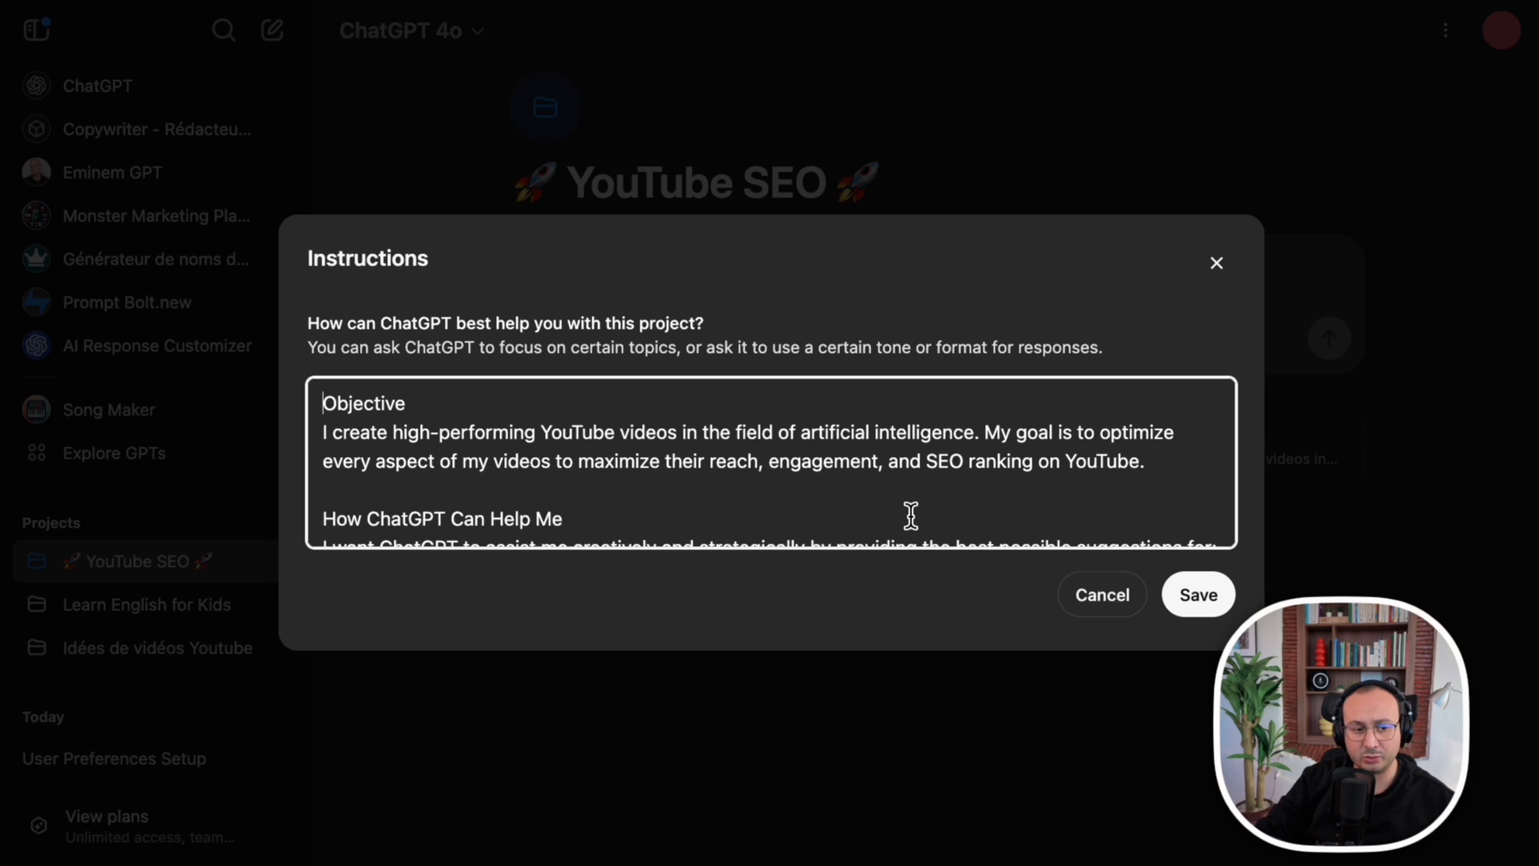
{"action": "scroll", "coordinate": [911, 515], "scroll_direction": "down", "scroll_amount": 3}
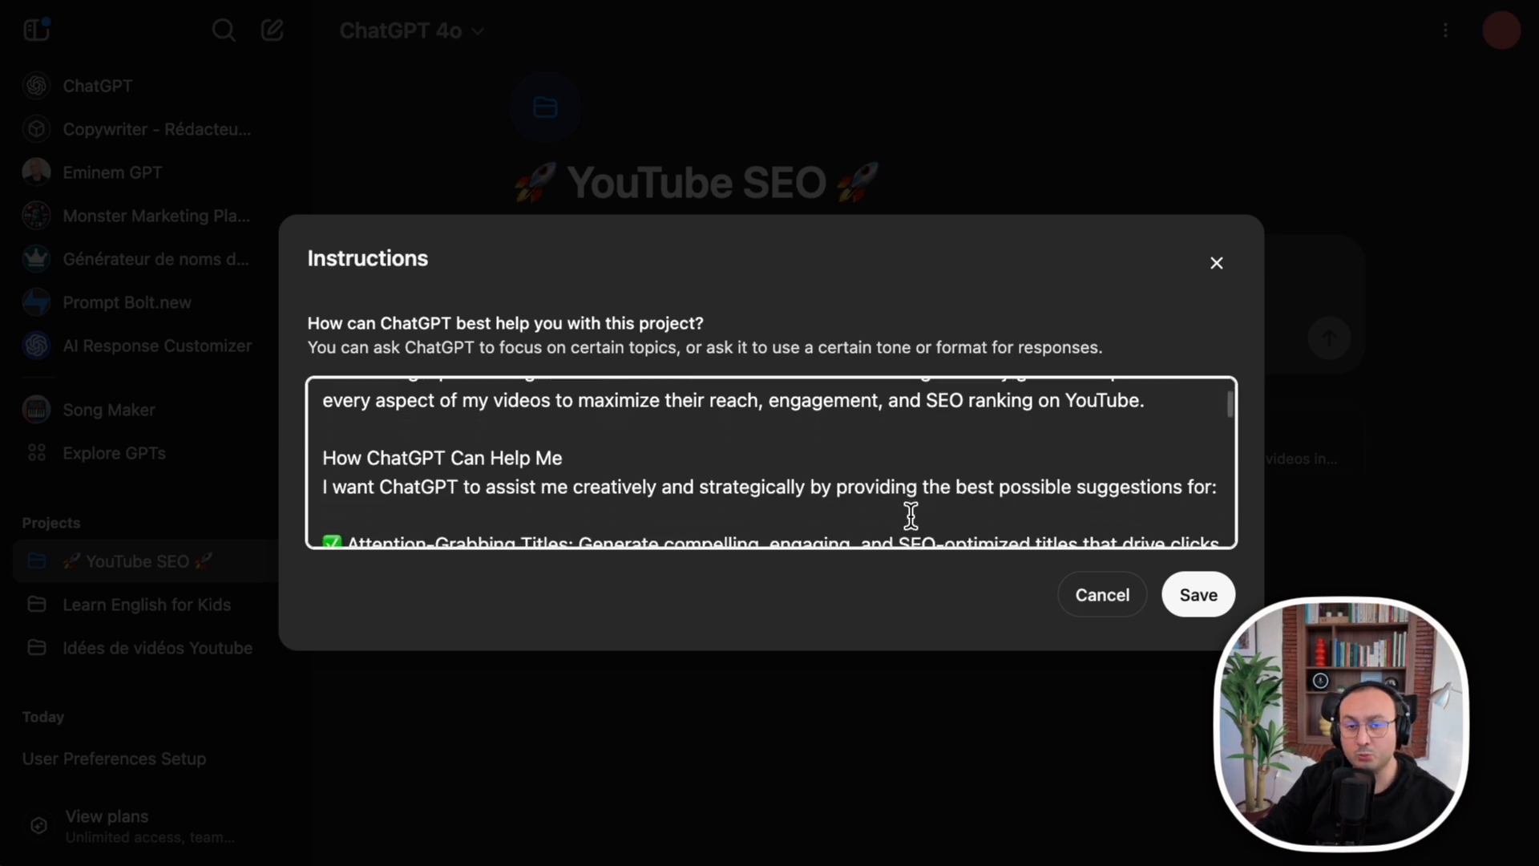
{"action": "scroll", "coordinate": [911, 515], "scroll_direction": "down", "scroll_amount": 3}
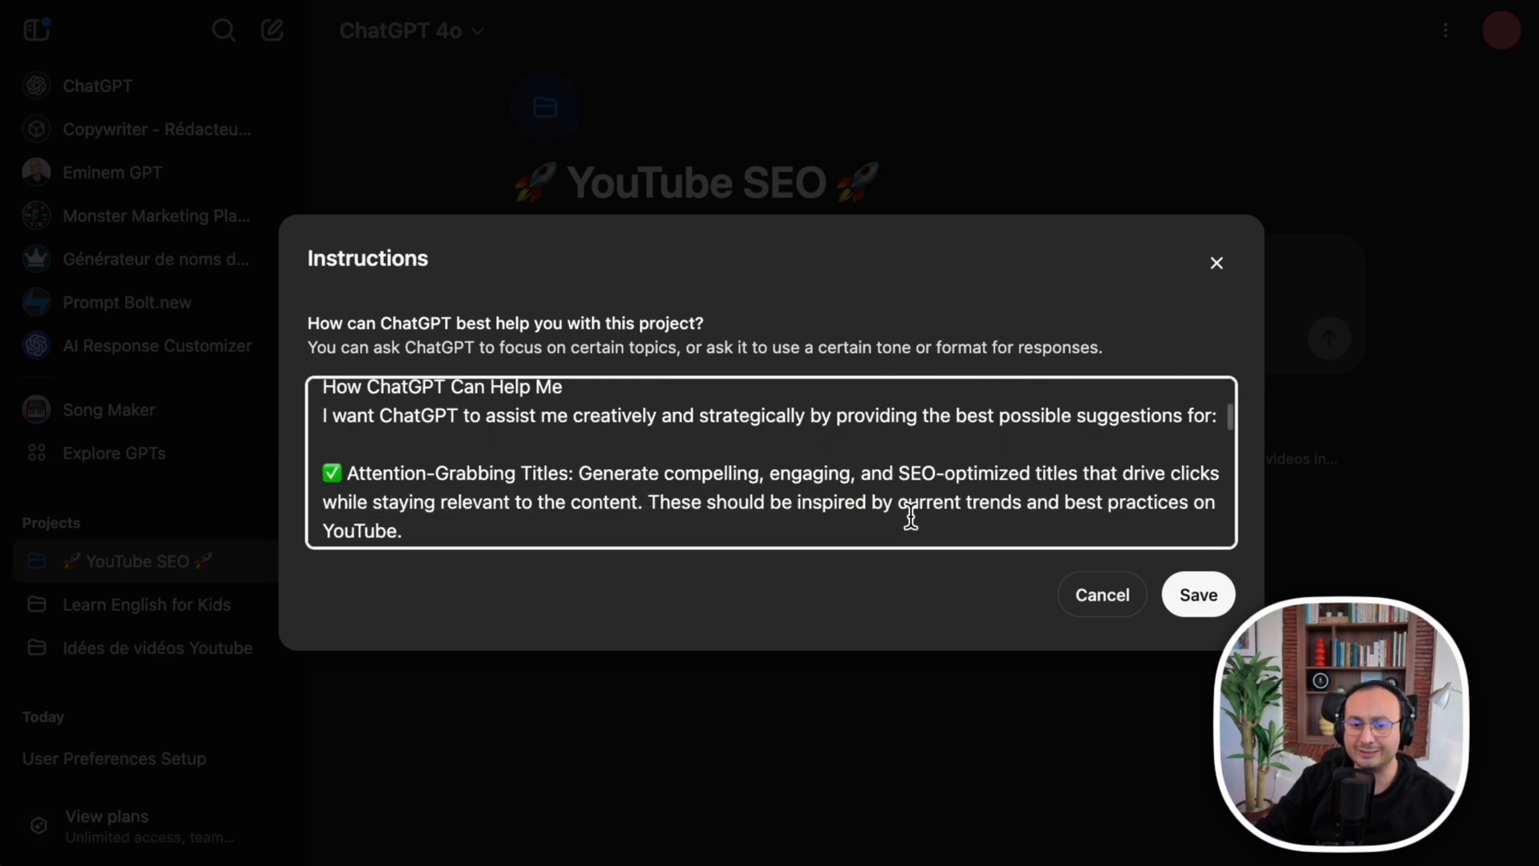
{"action": "scroll", "coordinate": [911, 515], "scroll_direction": "down", "scroll_amount": 1}
{"action": "scroll", "coordinate": [911, 516], "scroll_direction": "down", "scroll_amount": 2}
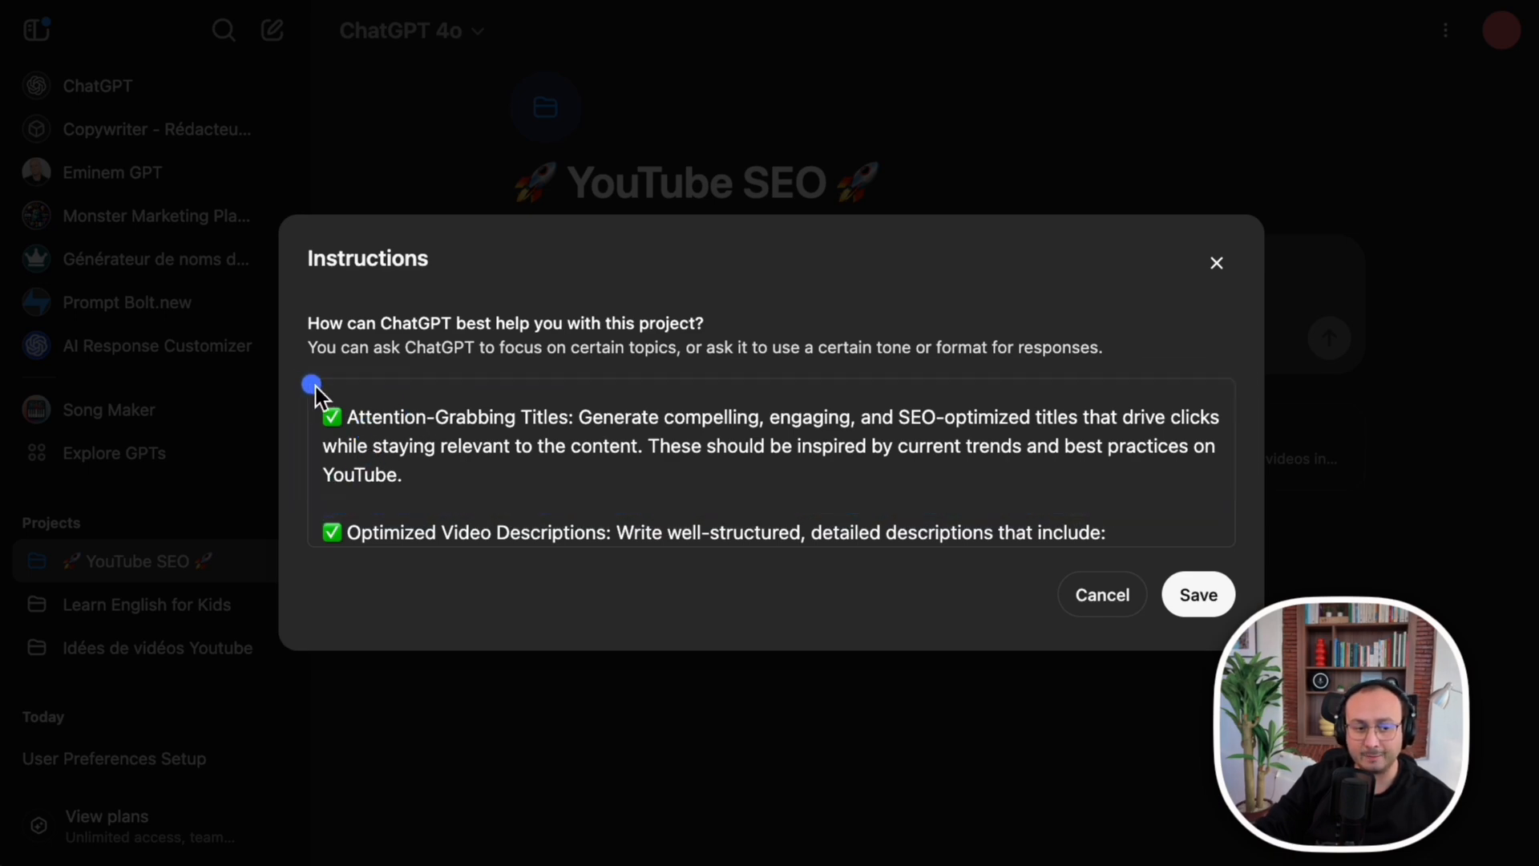
{"action": "mouse_move", "coordinate": [305, 377]}
{"action": "left_mouse_down"}
{"action": "mouse_move", "coordinate": [709, 486]}
{"action": "mouse_move", "coordinate": [1178, 526]}
{"action": "mouse_move", "coordinate": [1240, 509]}
{"action": "left_mouse_up"}
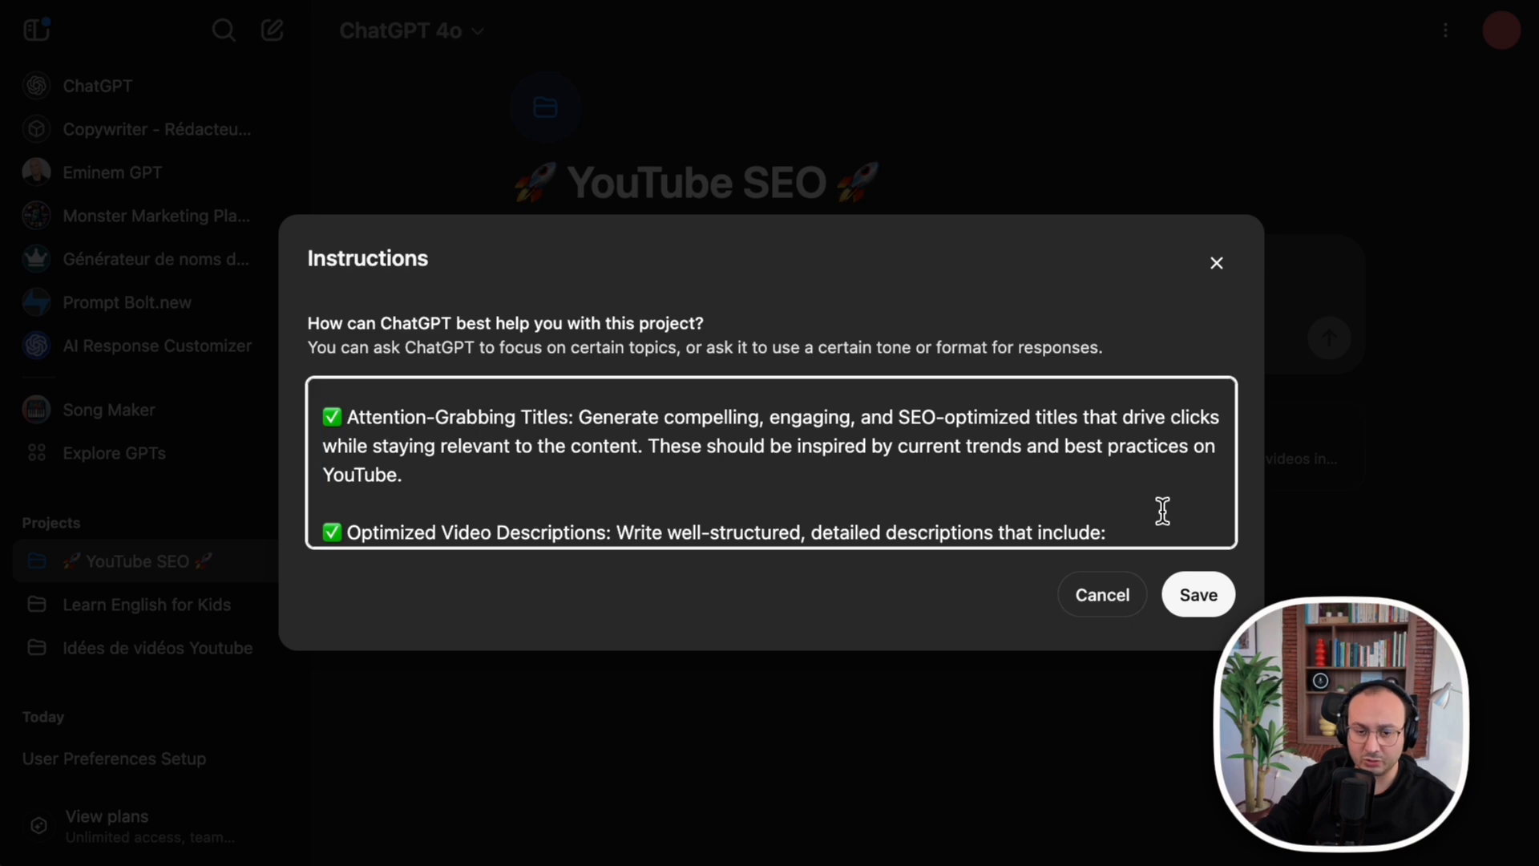
Read the project instructions from Optimized Video Descriptions through Viral Video Ideas, and close them without saving
{"action": "scroll", "coordinate": [1162, 510], "scroll_direction": "down", "scroll_amount": 1}
{"action": "scroll", "coordinate": [1162, 511], "scroll_direction": "down", "scroll_amount": 4}
{"action": "scroll", "coordinate": [1163, 510], "scroll_direction": "up", "scroll_amount": 1}
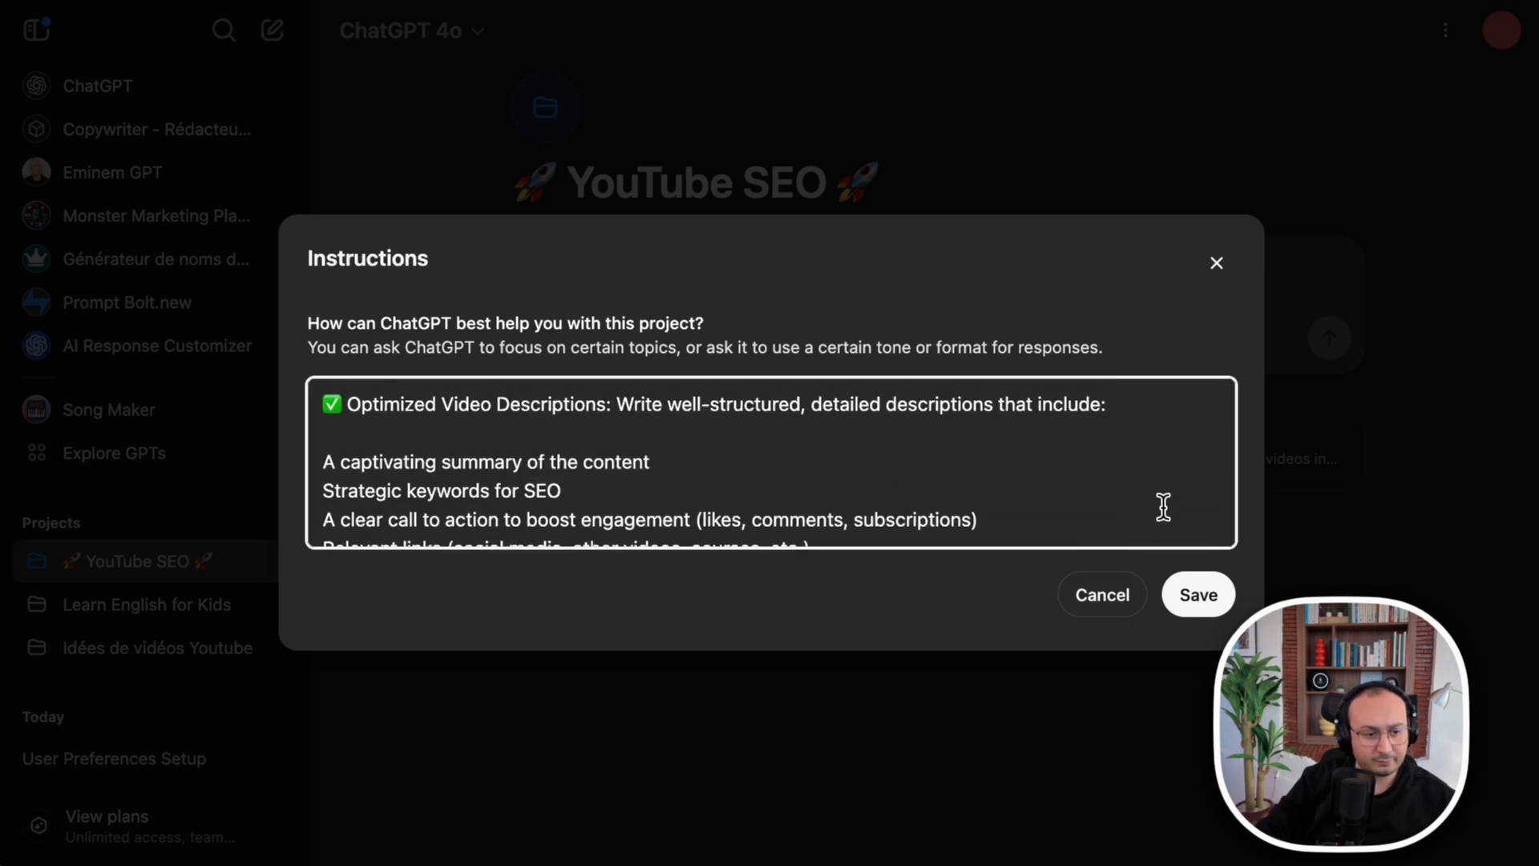
{"action": "left_click_drag", "start_coordinate": [500, 407], "coordinate": [602, 408]}
{"action": "left_click", "coordinate": [458, 472]}
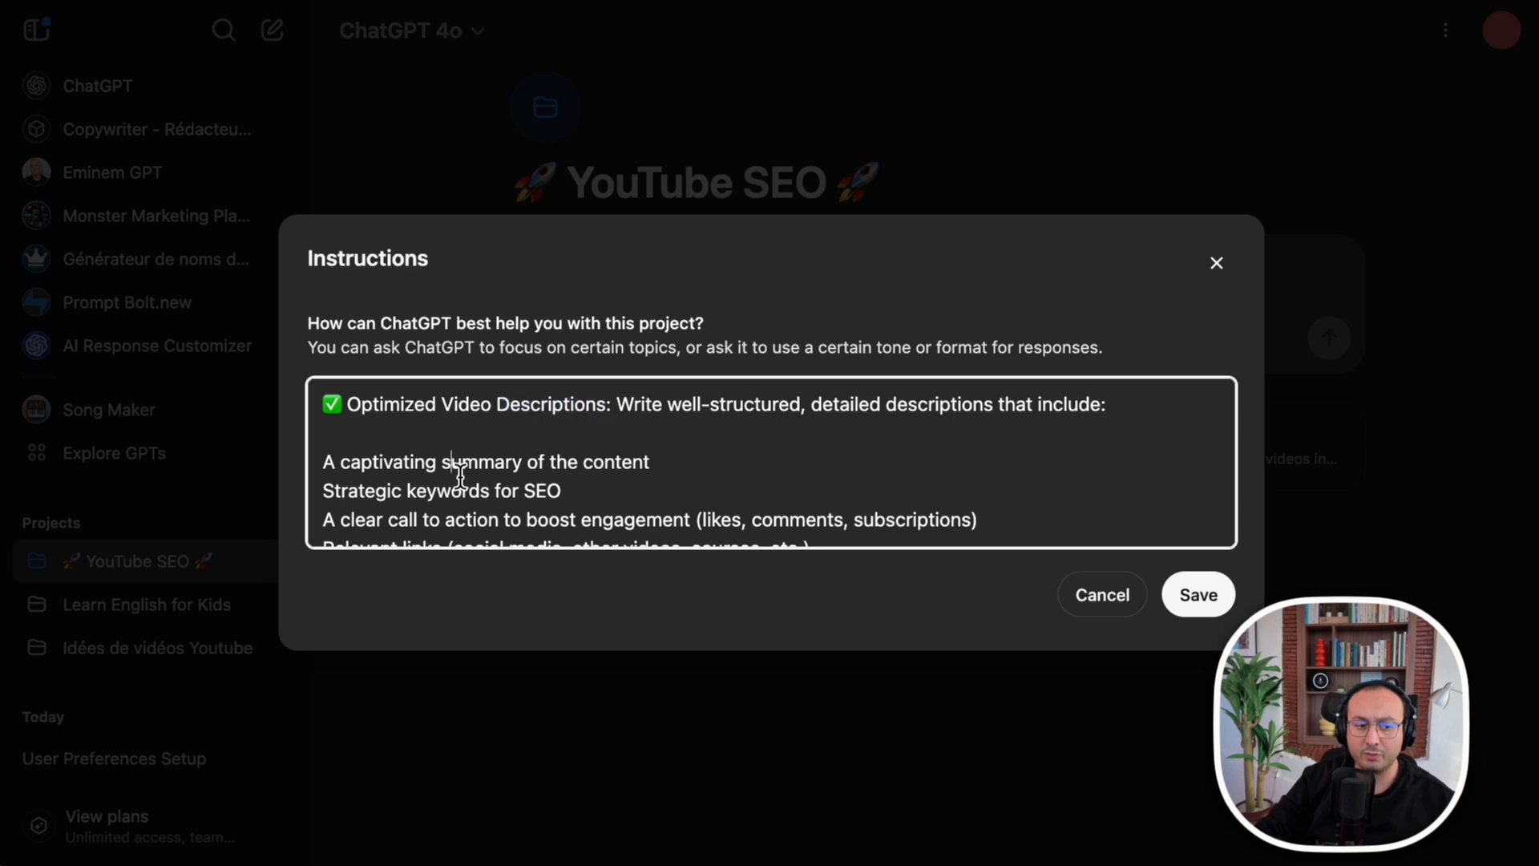
{"action": "scroll", "coordinate": [709, 500], "scroll_direction": "down", "scroll_amount": 4}
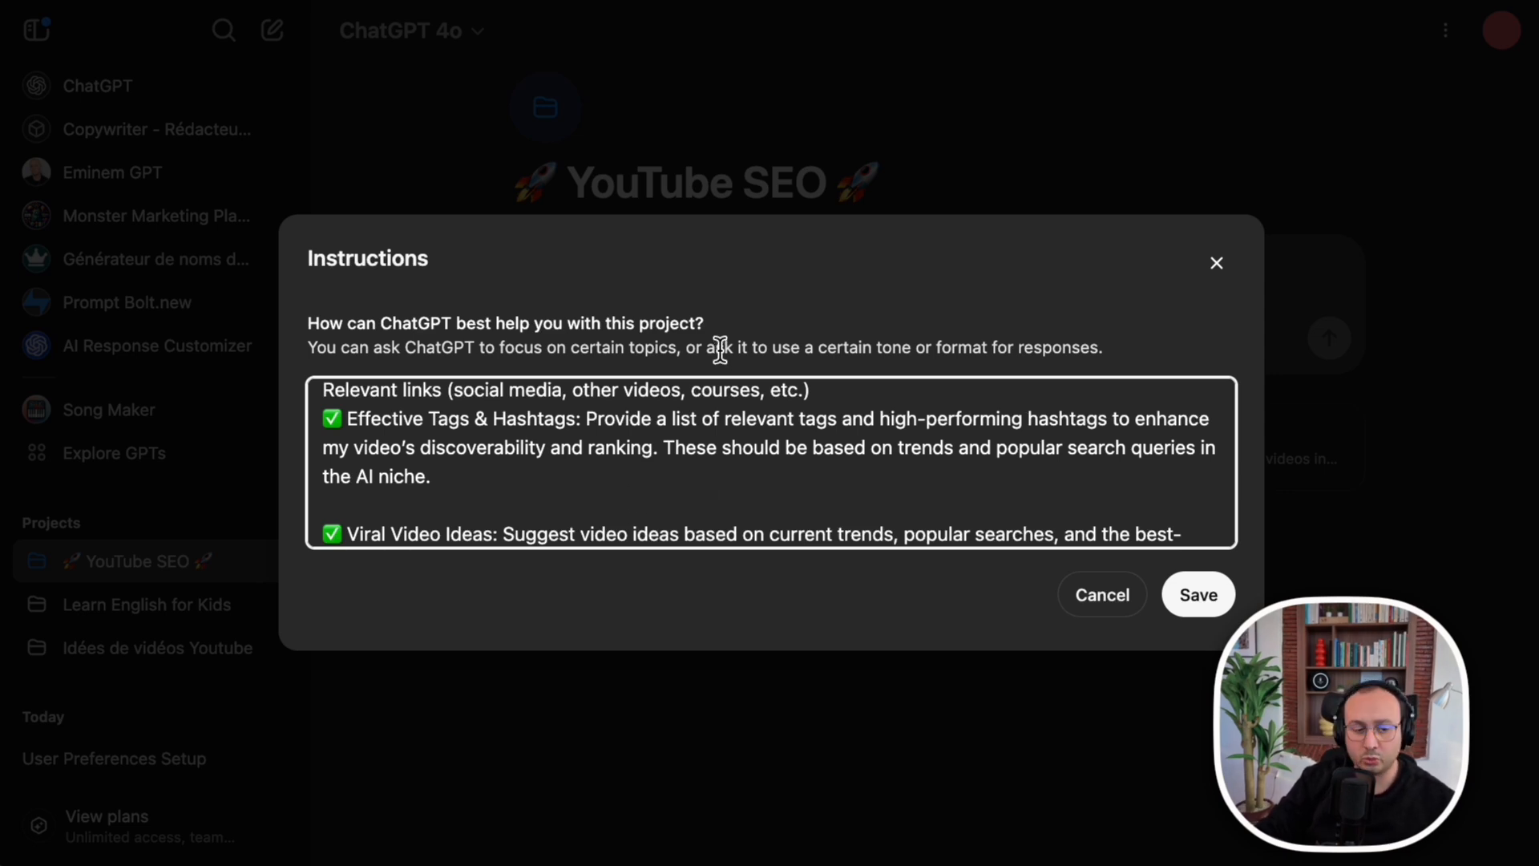
{"action": "scroll", "coordinate": [419, 455], "scroll_direction": "down", "scroll_amount": 5}
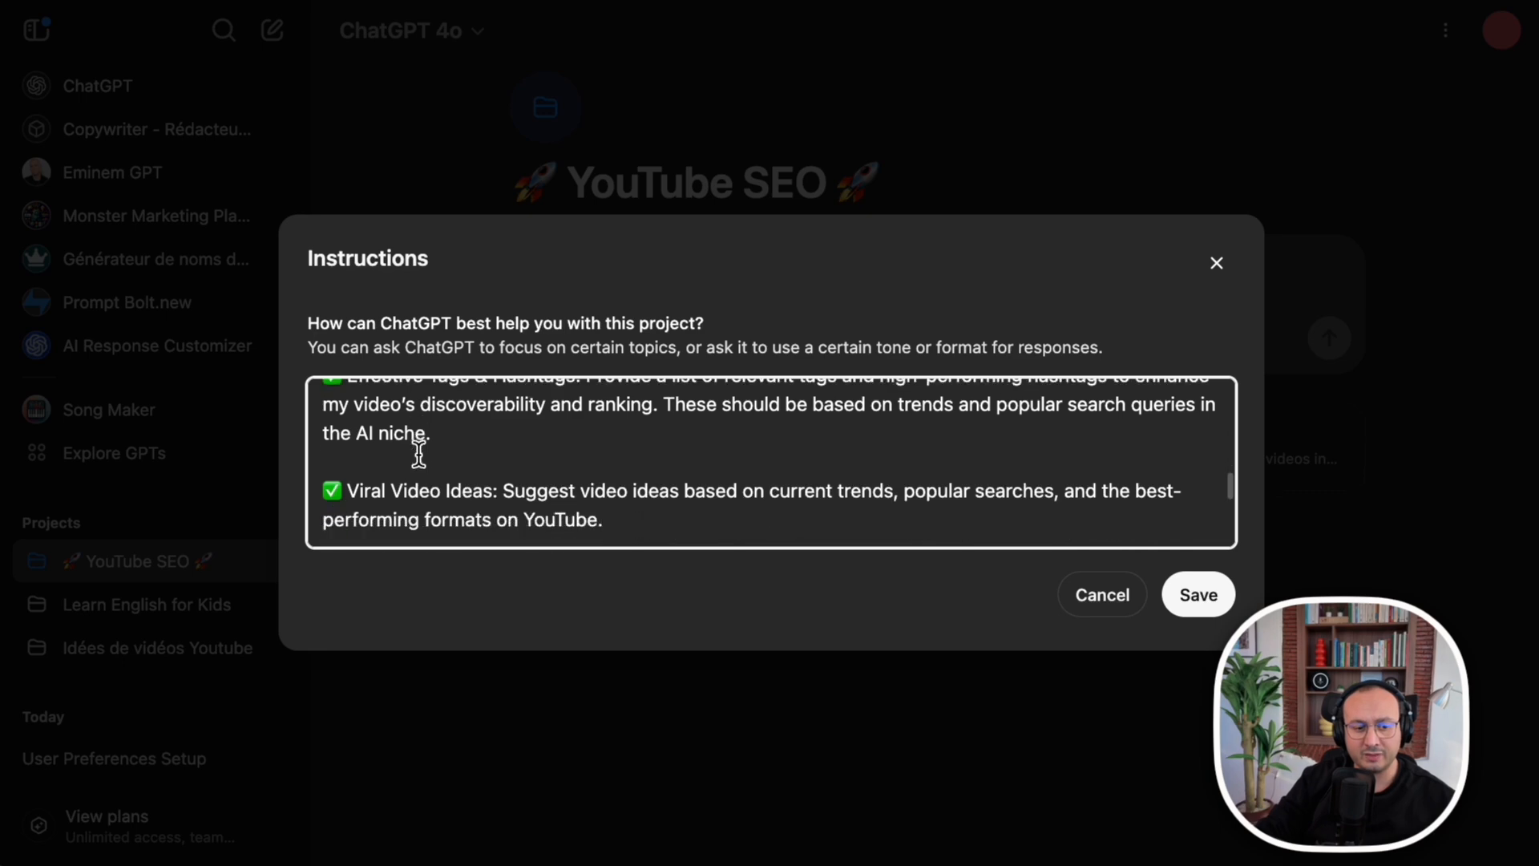
{"action": "left_click", "coordinate": [1100, 608]}
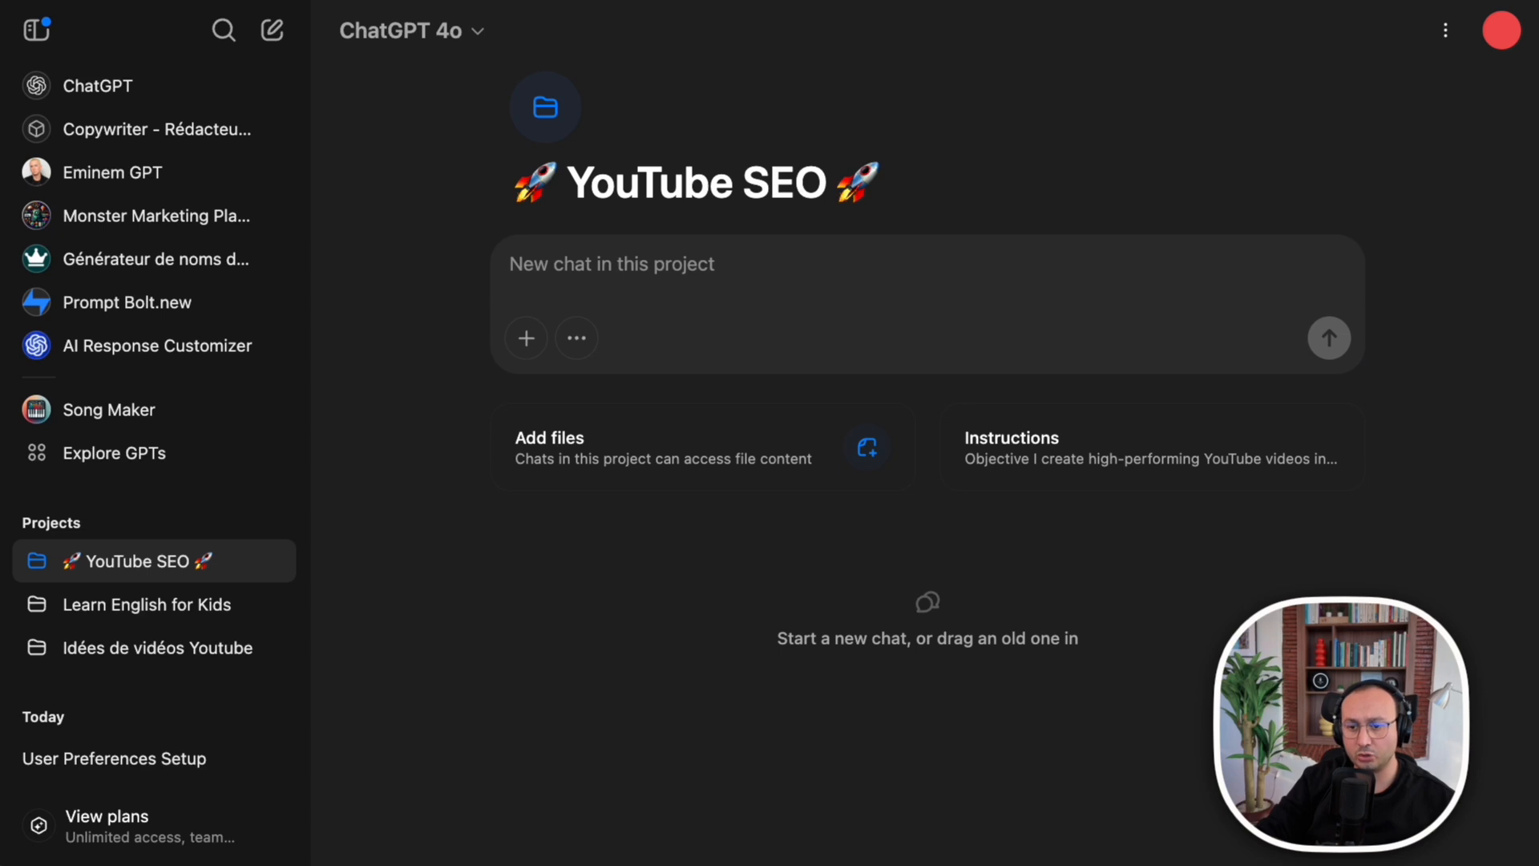
Open Customize ChatGPT to compare the general custom instructions with the project's, and cancel without changes
{"action": "left_click", "coordinate": [1501, 40]}
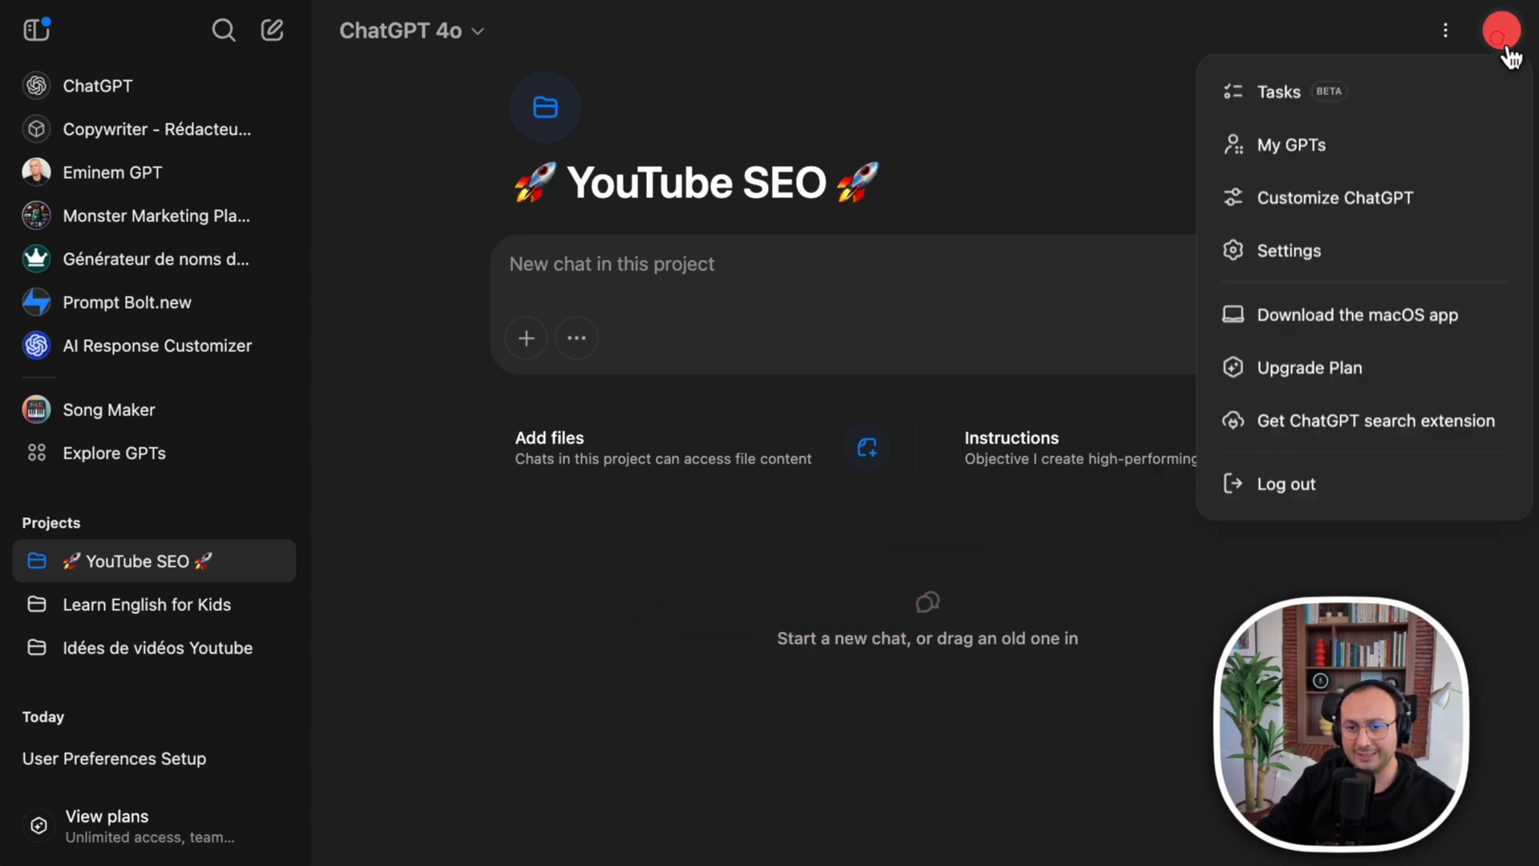
{"action": "left_click", "coordinate": [1336, 210]}
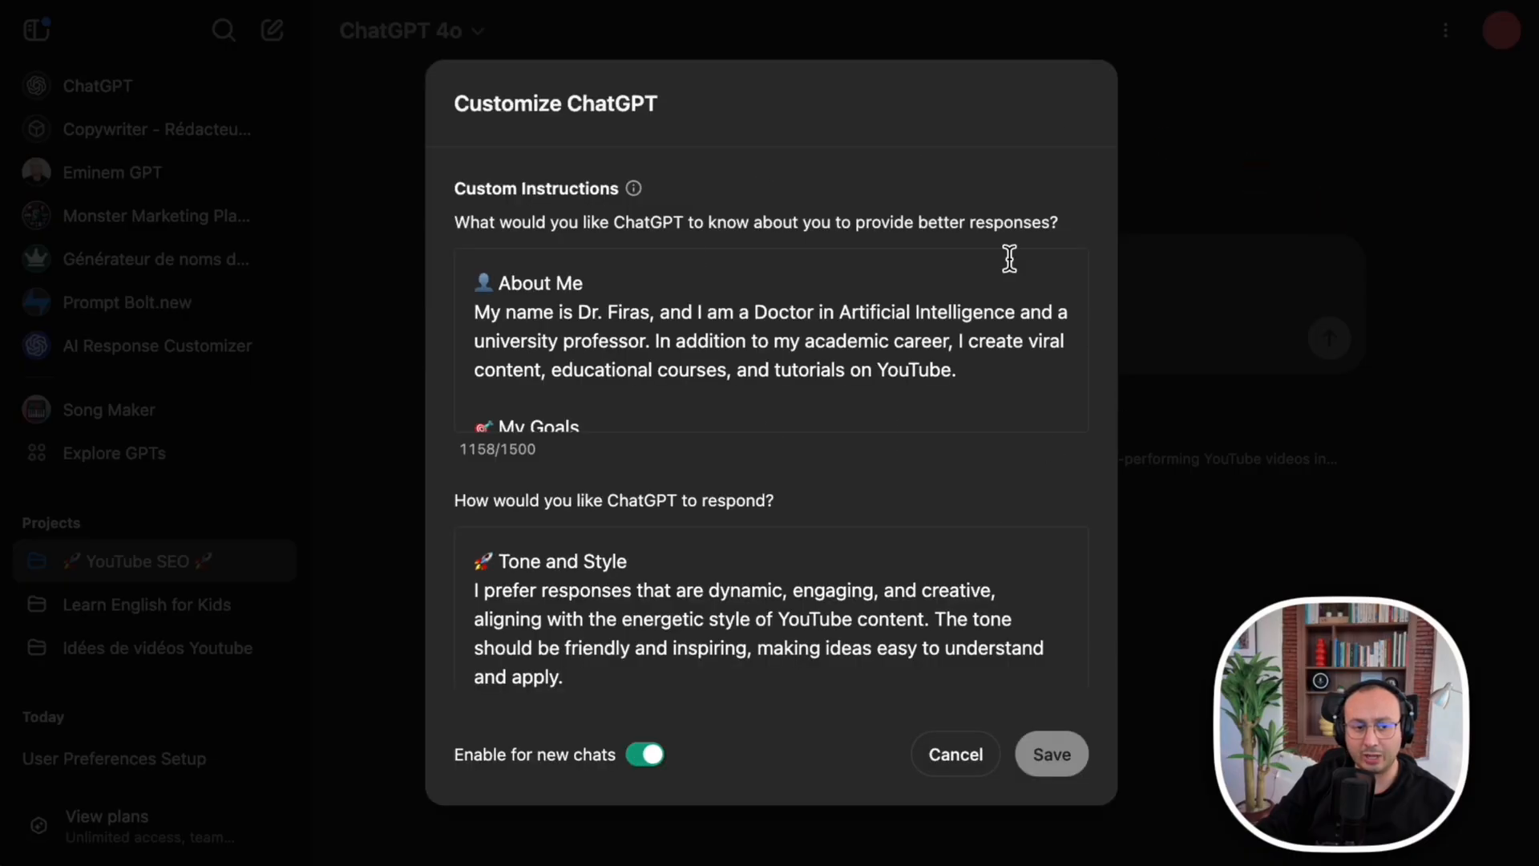
{"action": "left_click", "coordinate": [974, 771]}
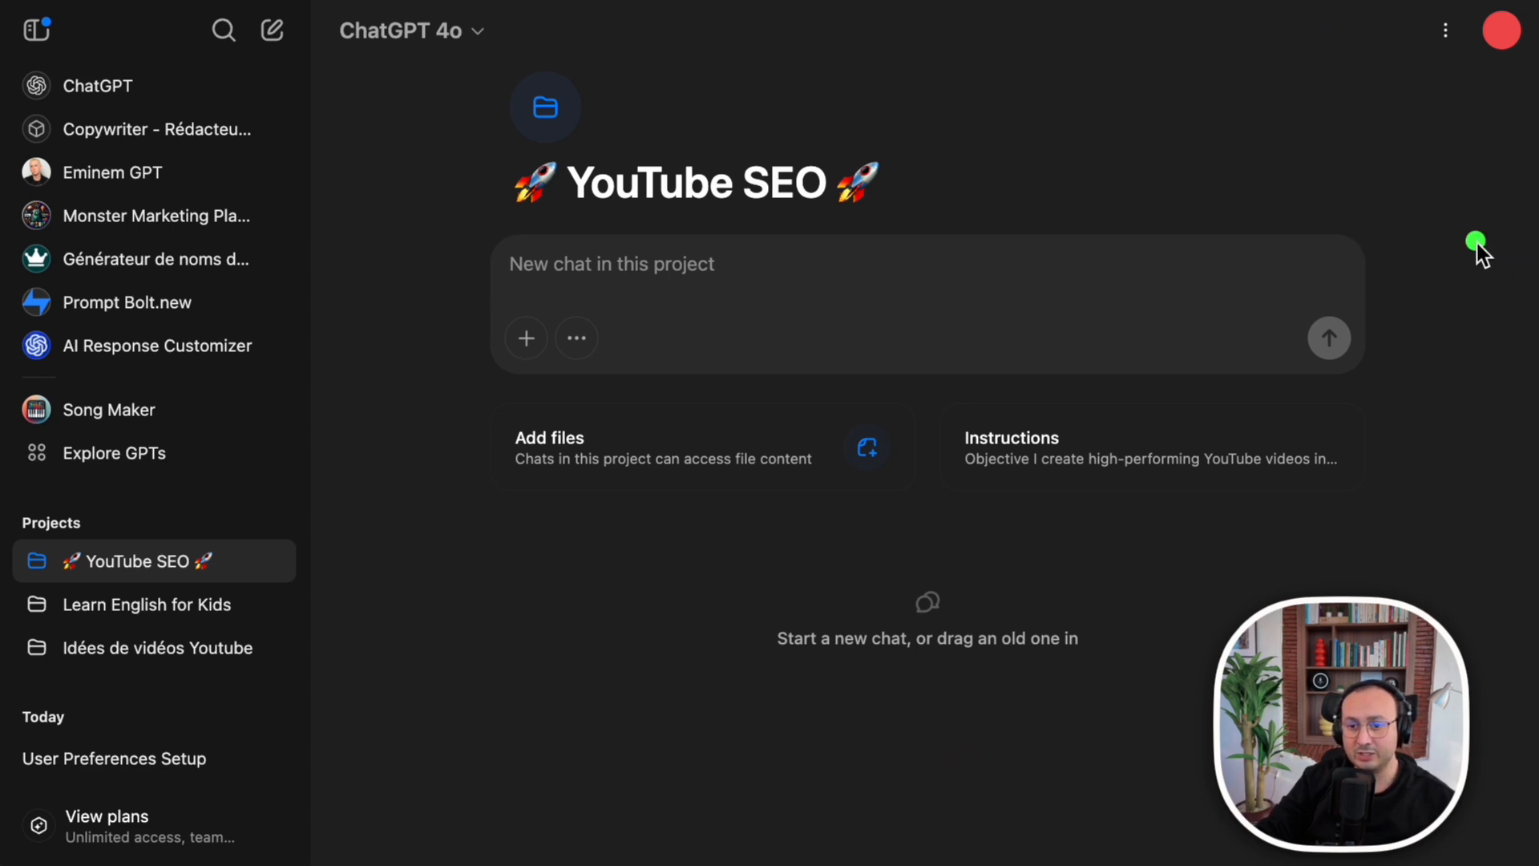
Revisit the account's Customize ChatGPT option from the YouTube SEO project and leave it without making changes
{"action": "left_click_drag", "start_coordinate": [6, 505], "coordinate": [305, 681]}
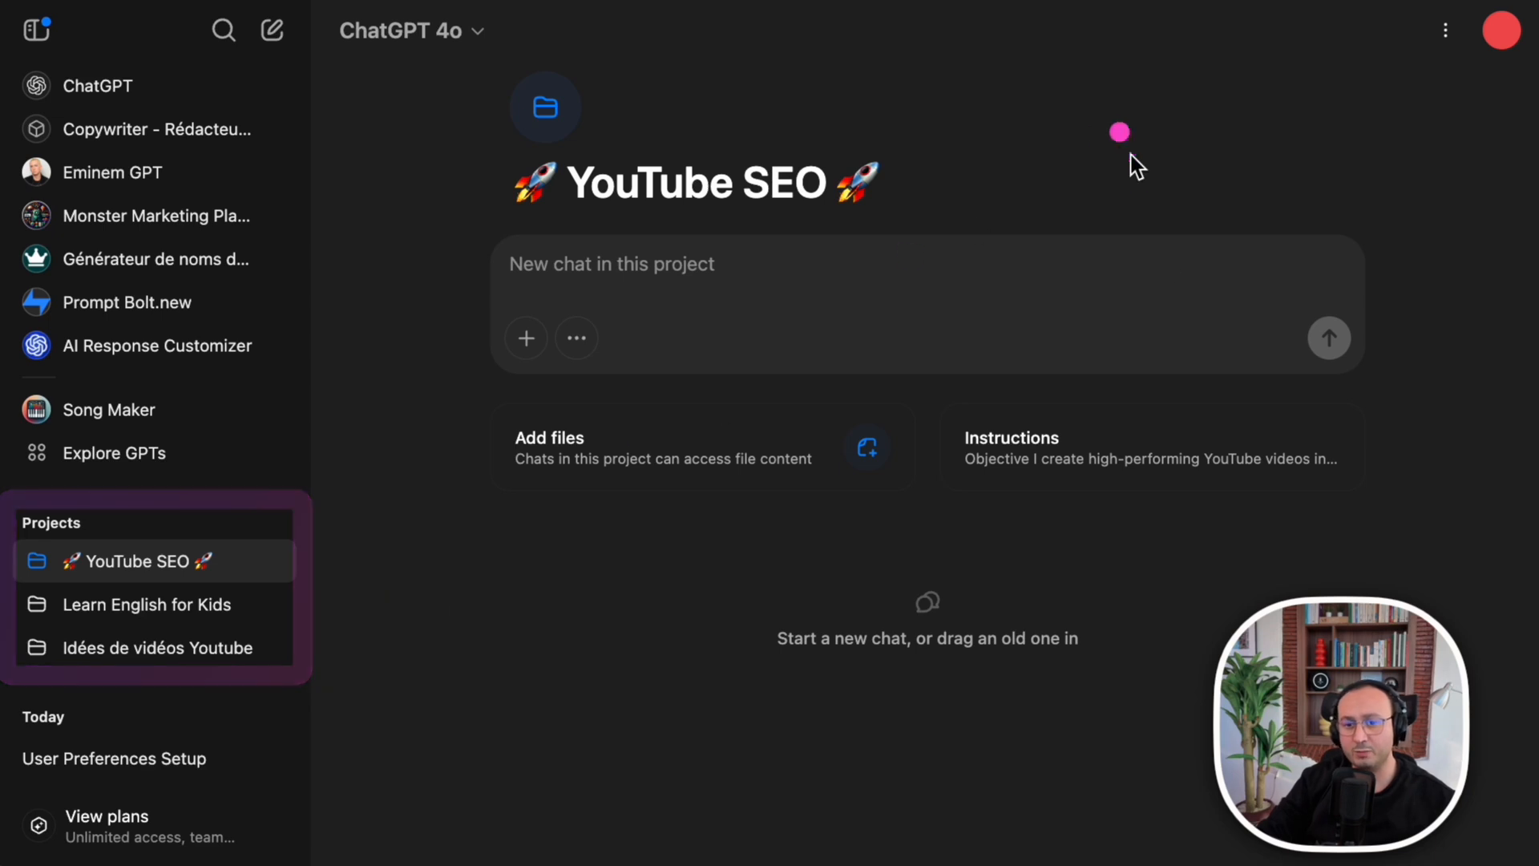
{"action": "left_click_drag", "start_coordinate": [1137, 457], "coordinate": [1507, 49]}
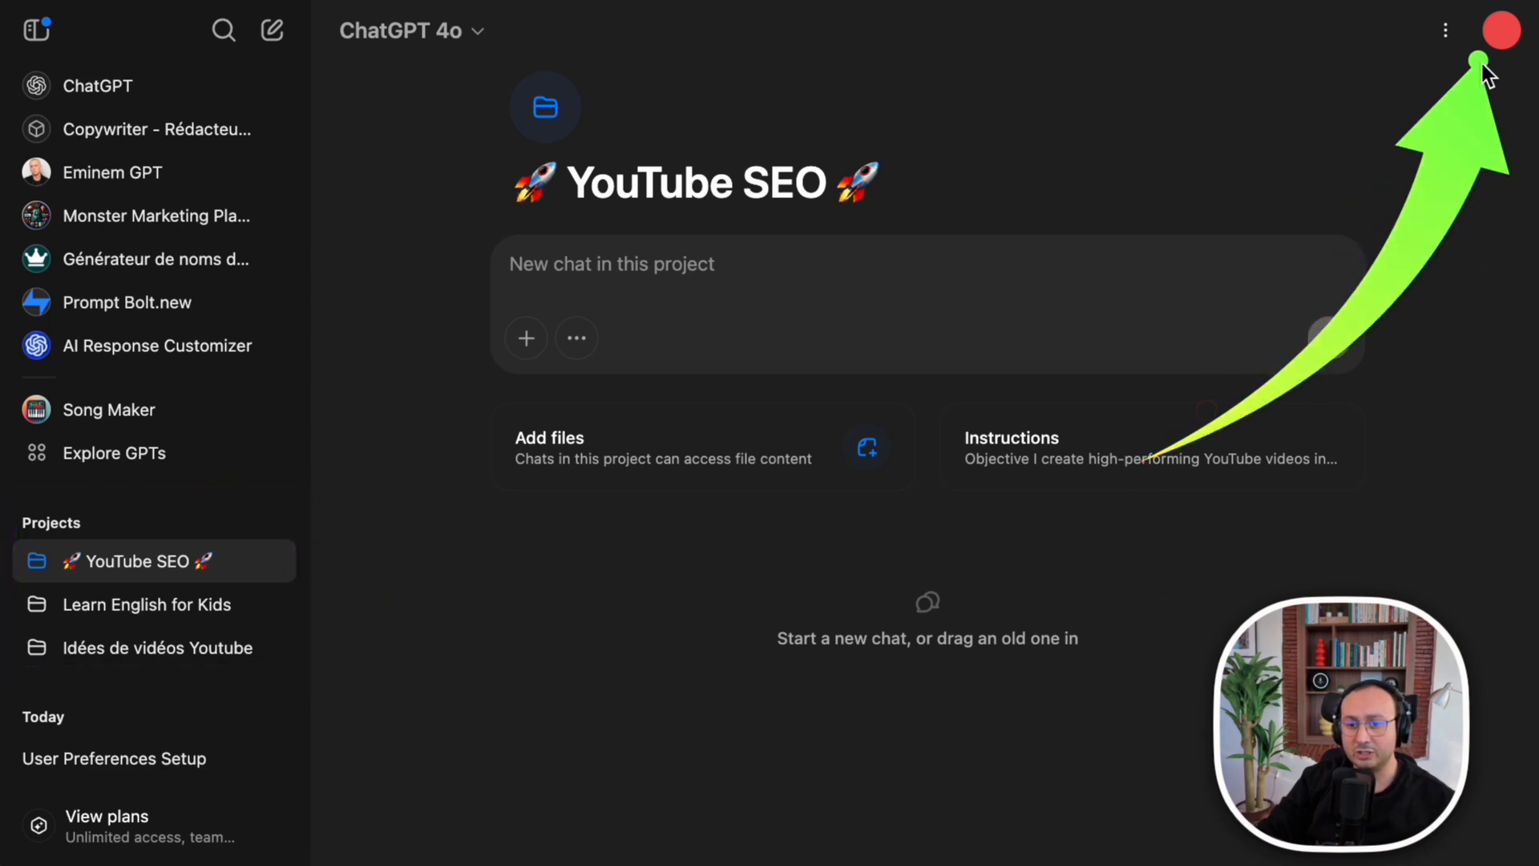
{"action": "left_click", "coordinate": [1504, 34]}
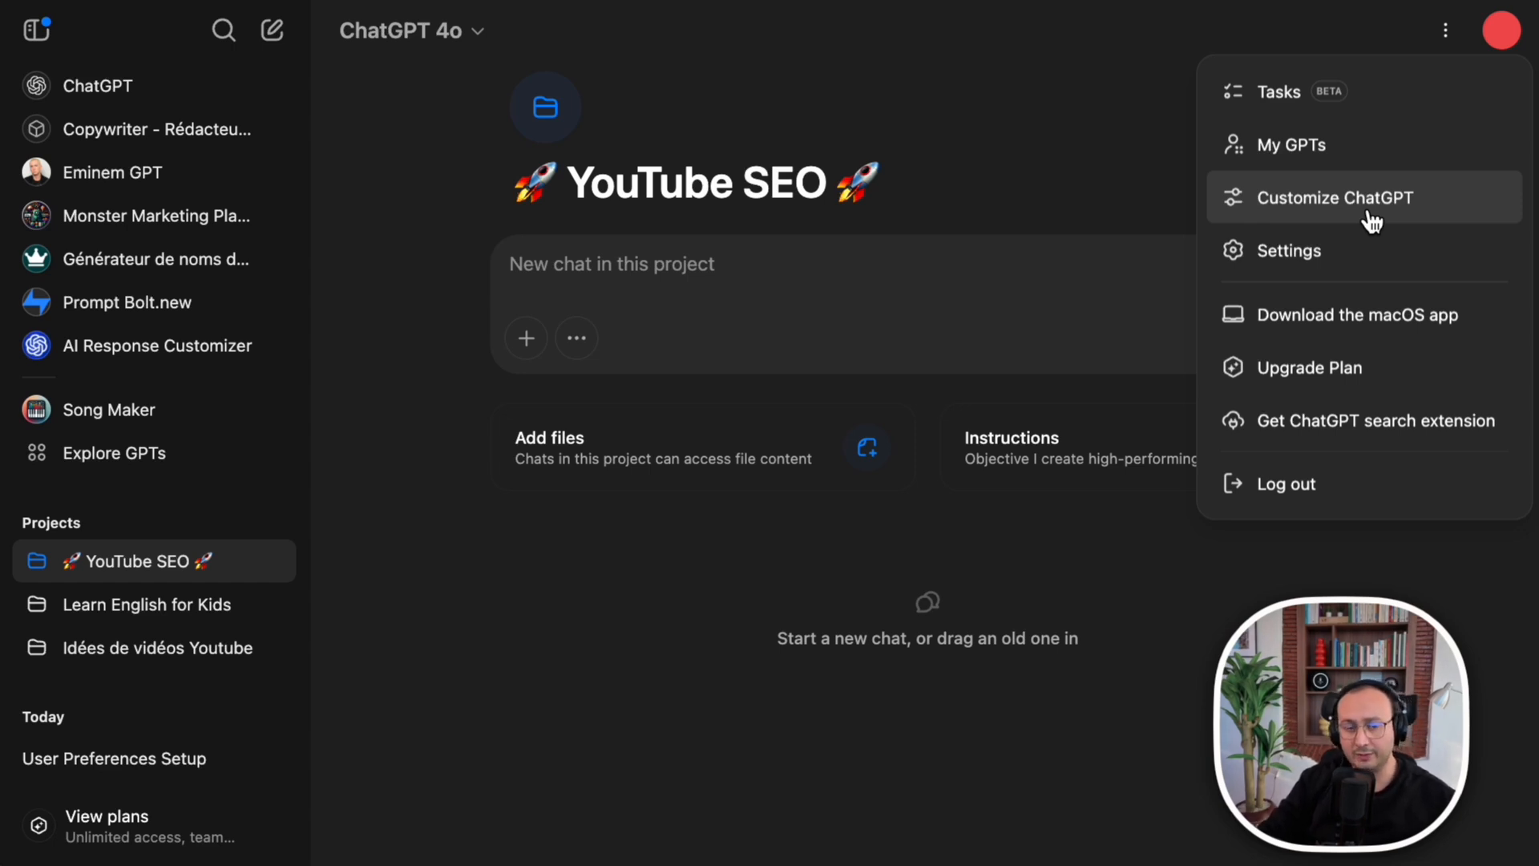
{"action": "left_click", "coordinate": [399, 535]}
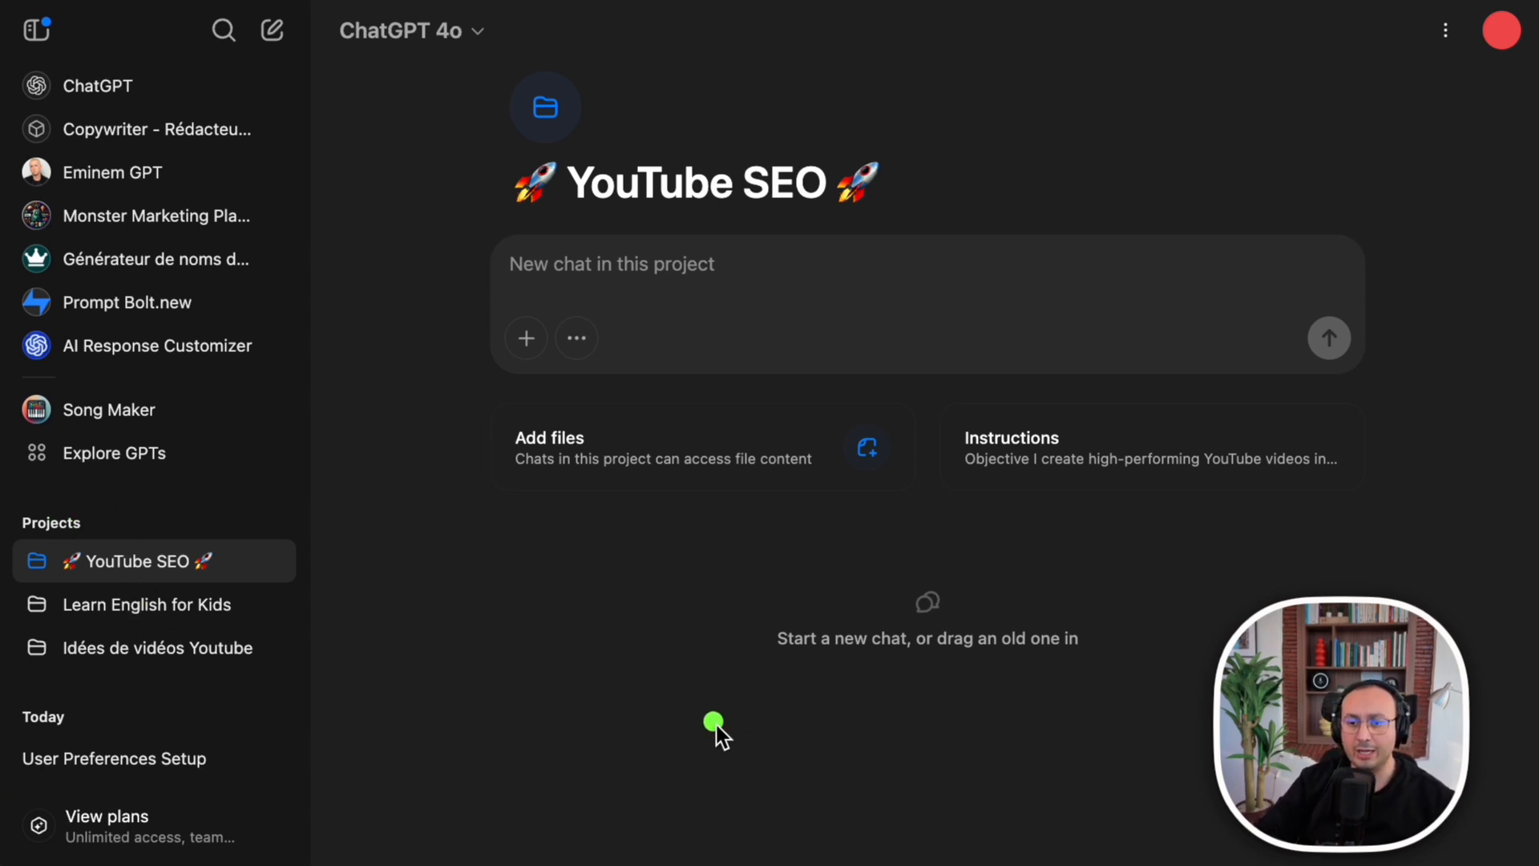
{"action": "left_click", "coordinate": [1505, 41]}
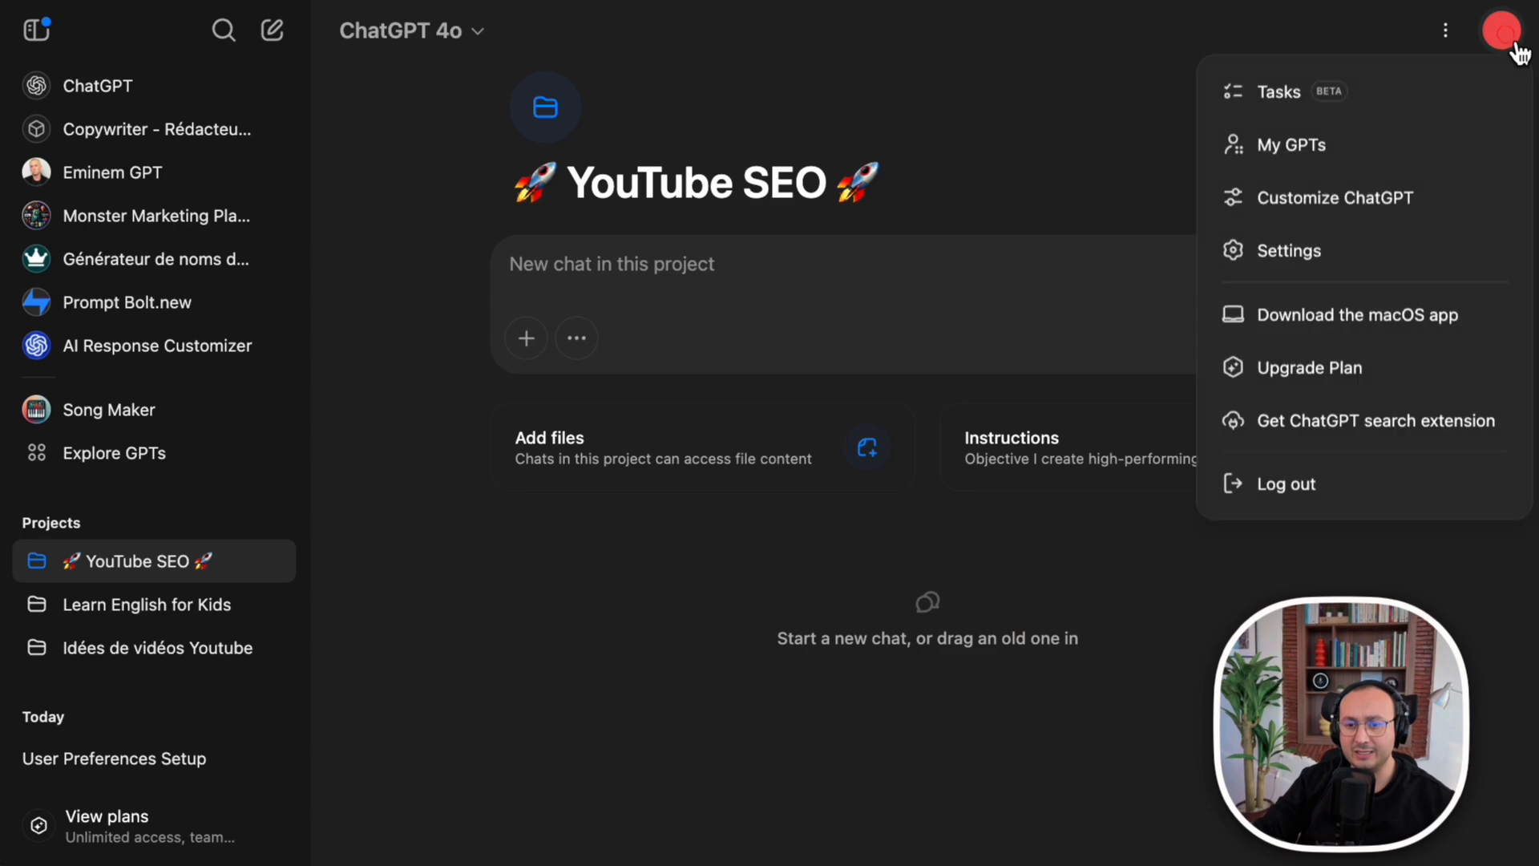
{"action": "left_click", "coordinate": [1376, 210]}
{"action": "left_click", "coordinate": [1154, 398]}
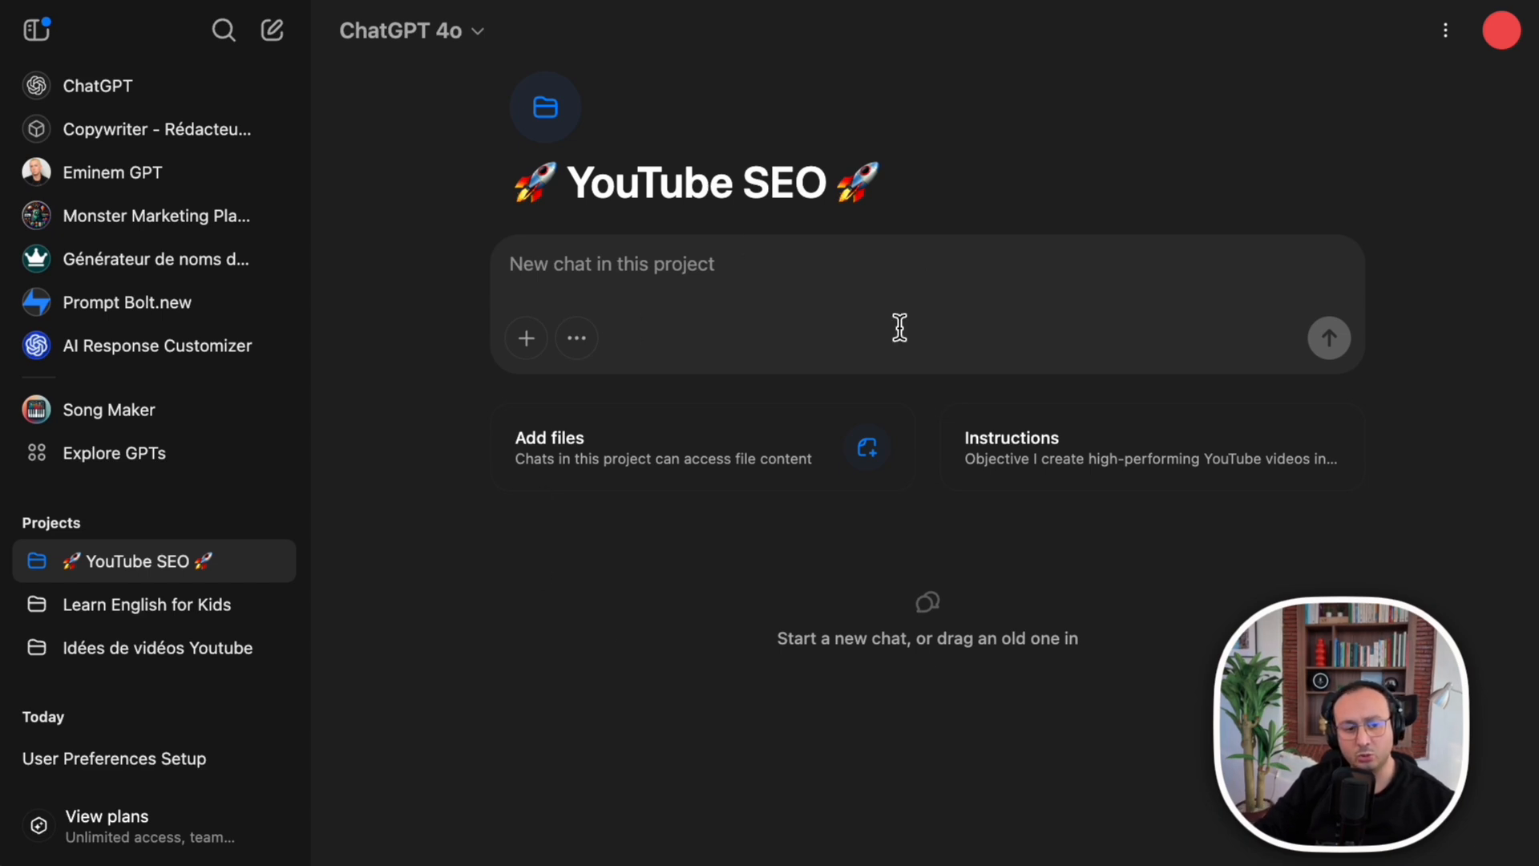
{"action": "left_click", "coordinate": [676, 346]}
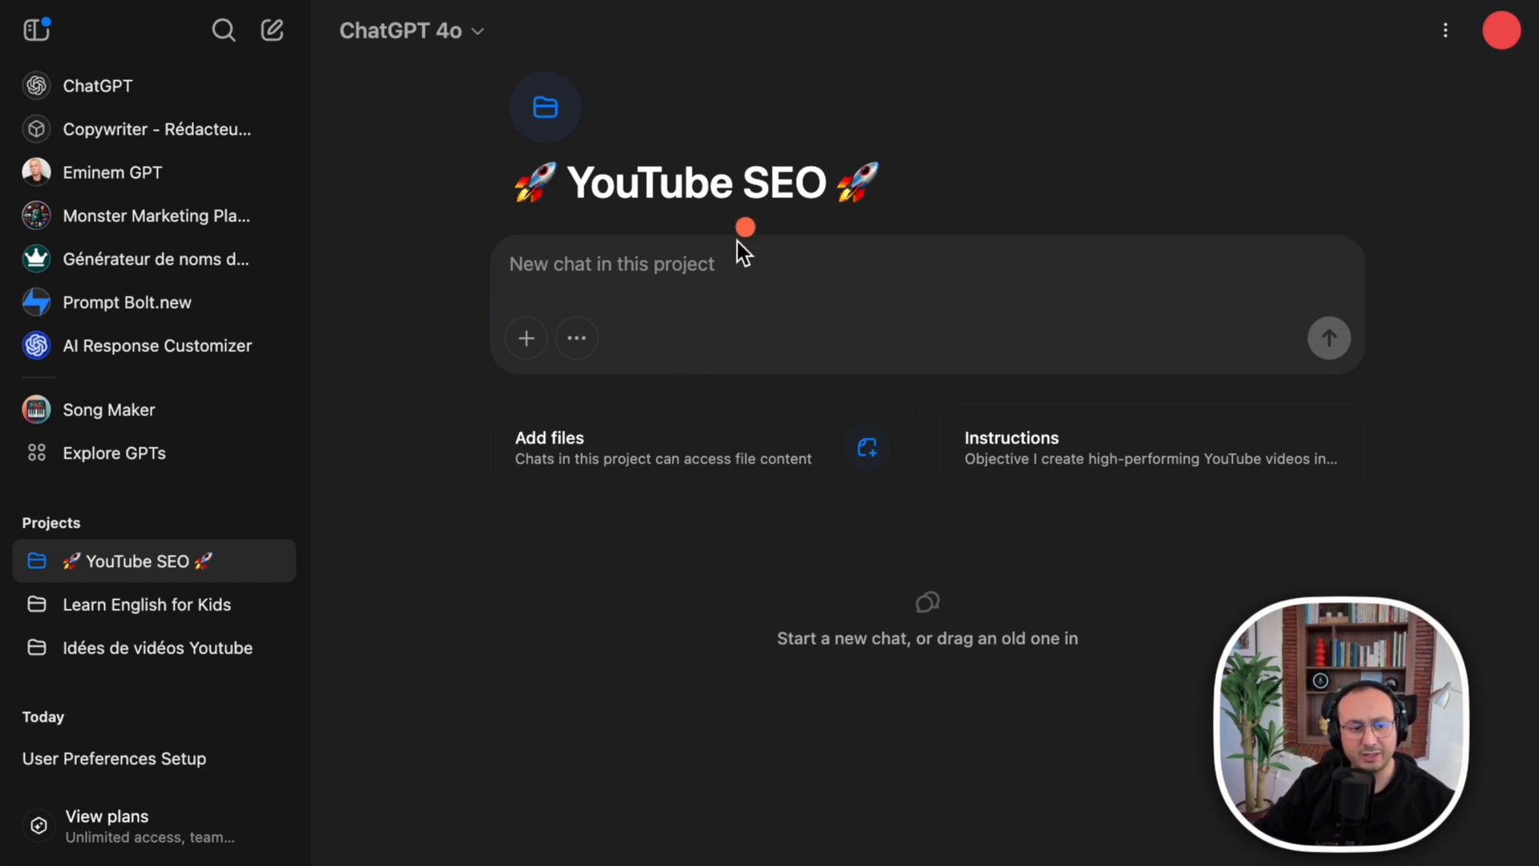
View the Learn English for Kids and Idées de vidéos Youtube projects, and return to the YouTube SEO project
{"action": "left_click", "coordinate": [133, 621]}
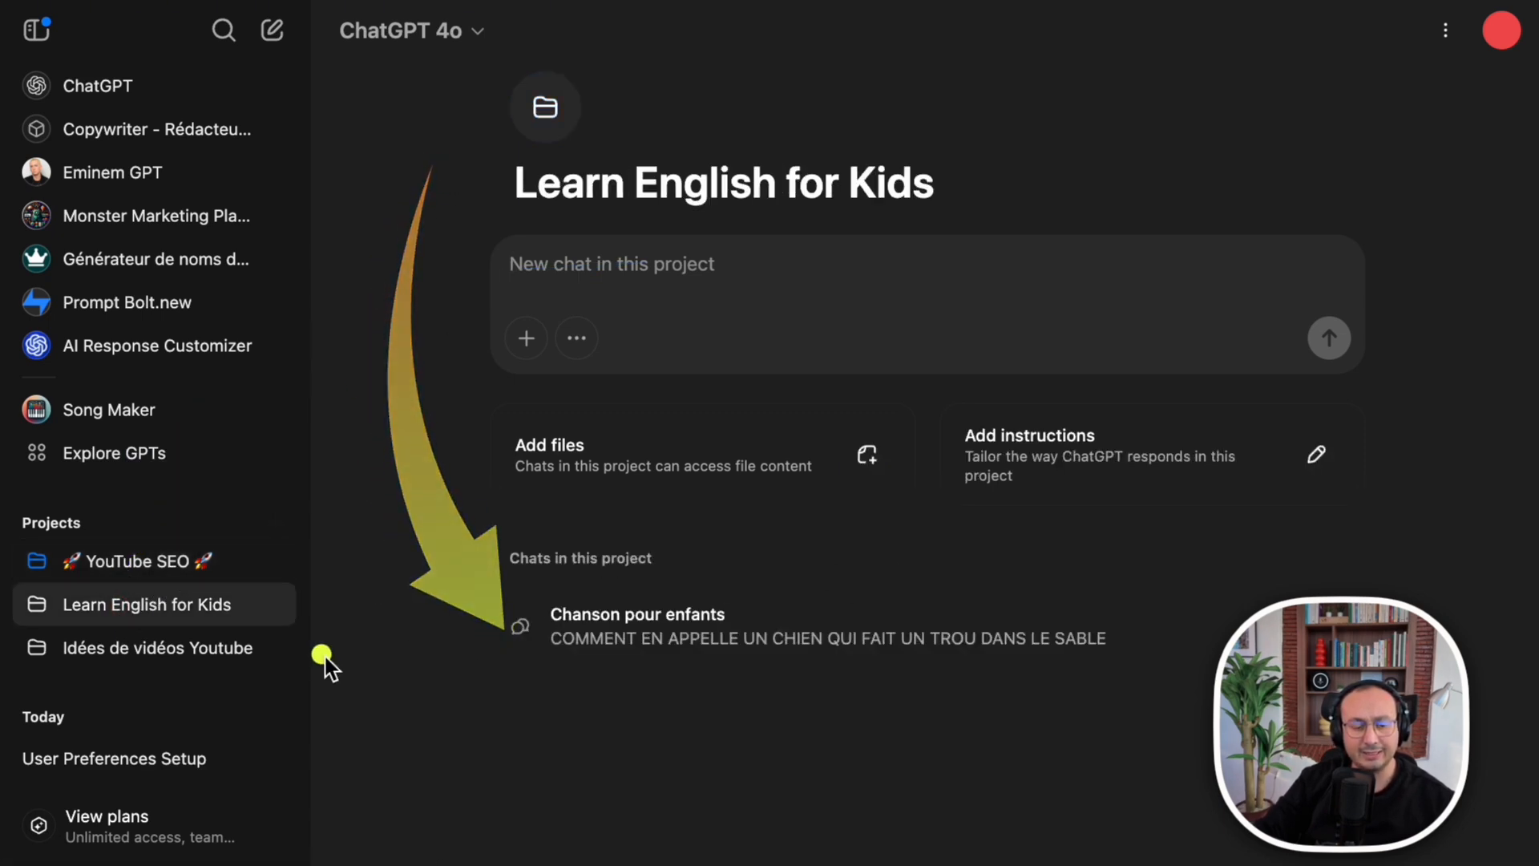
{"action": "left_click", "coordinate": [164, 665]}
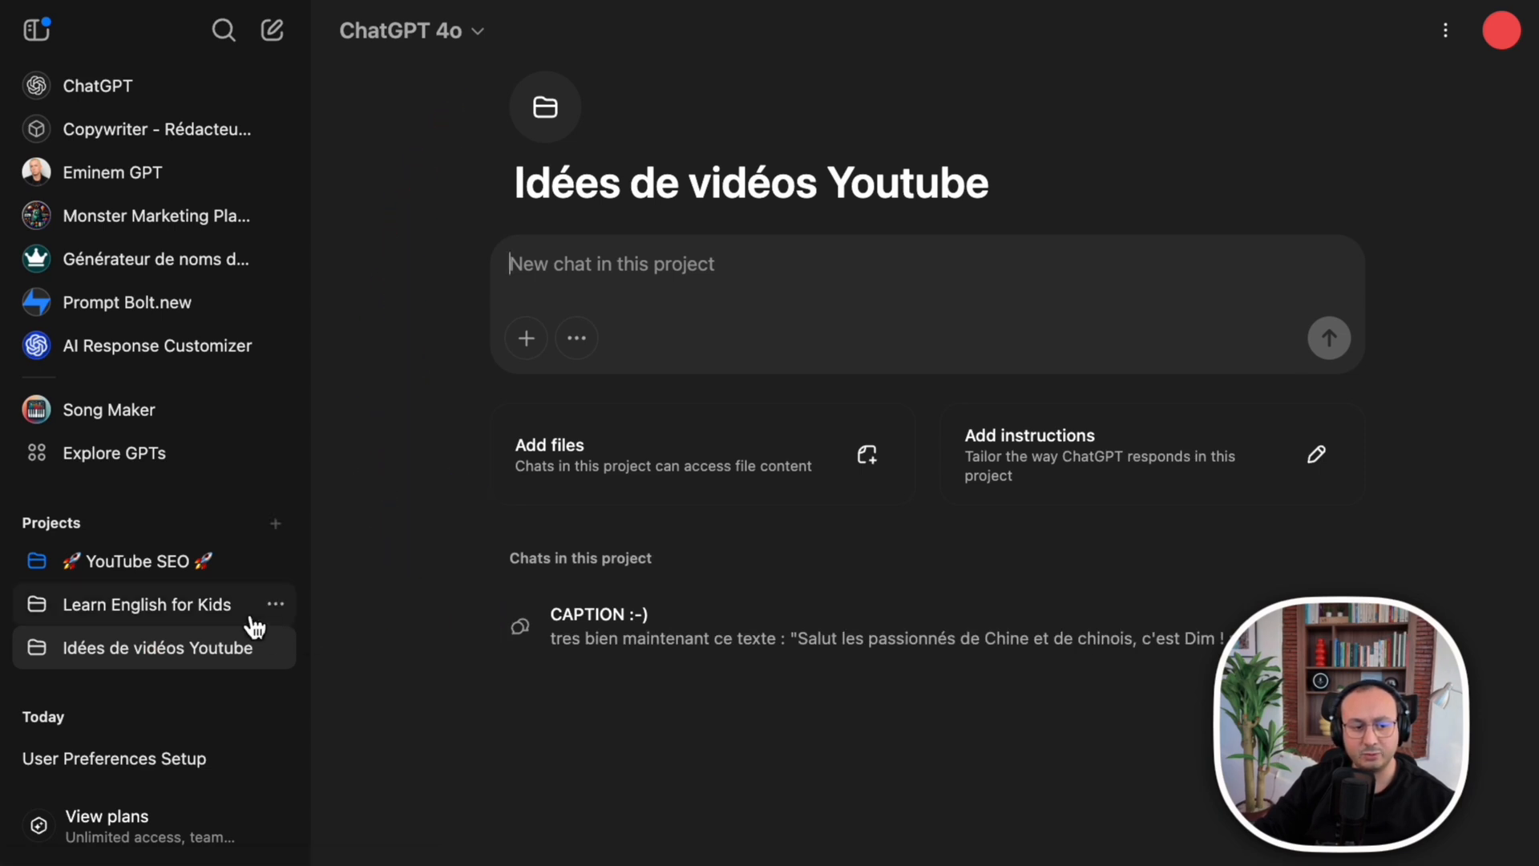
{"action": "left_click", "coordinate": [141, 579]}
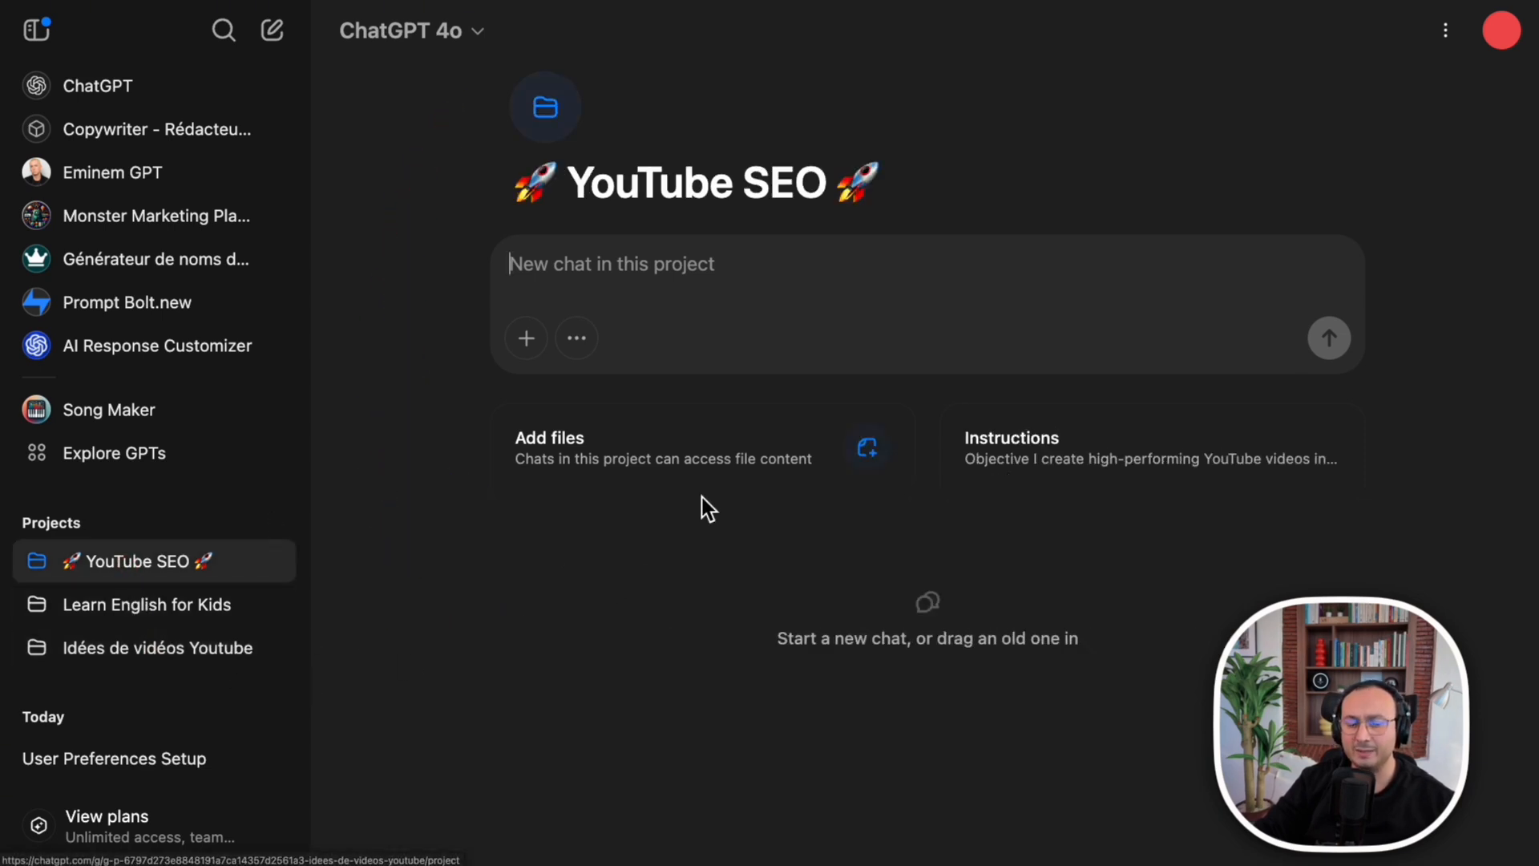
{"action": "scroll", "coordinate": [131, 679], "scroll_direction": "down", "scroll_amount": 2}
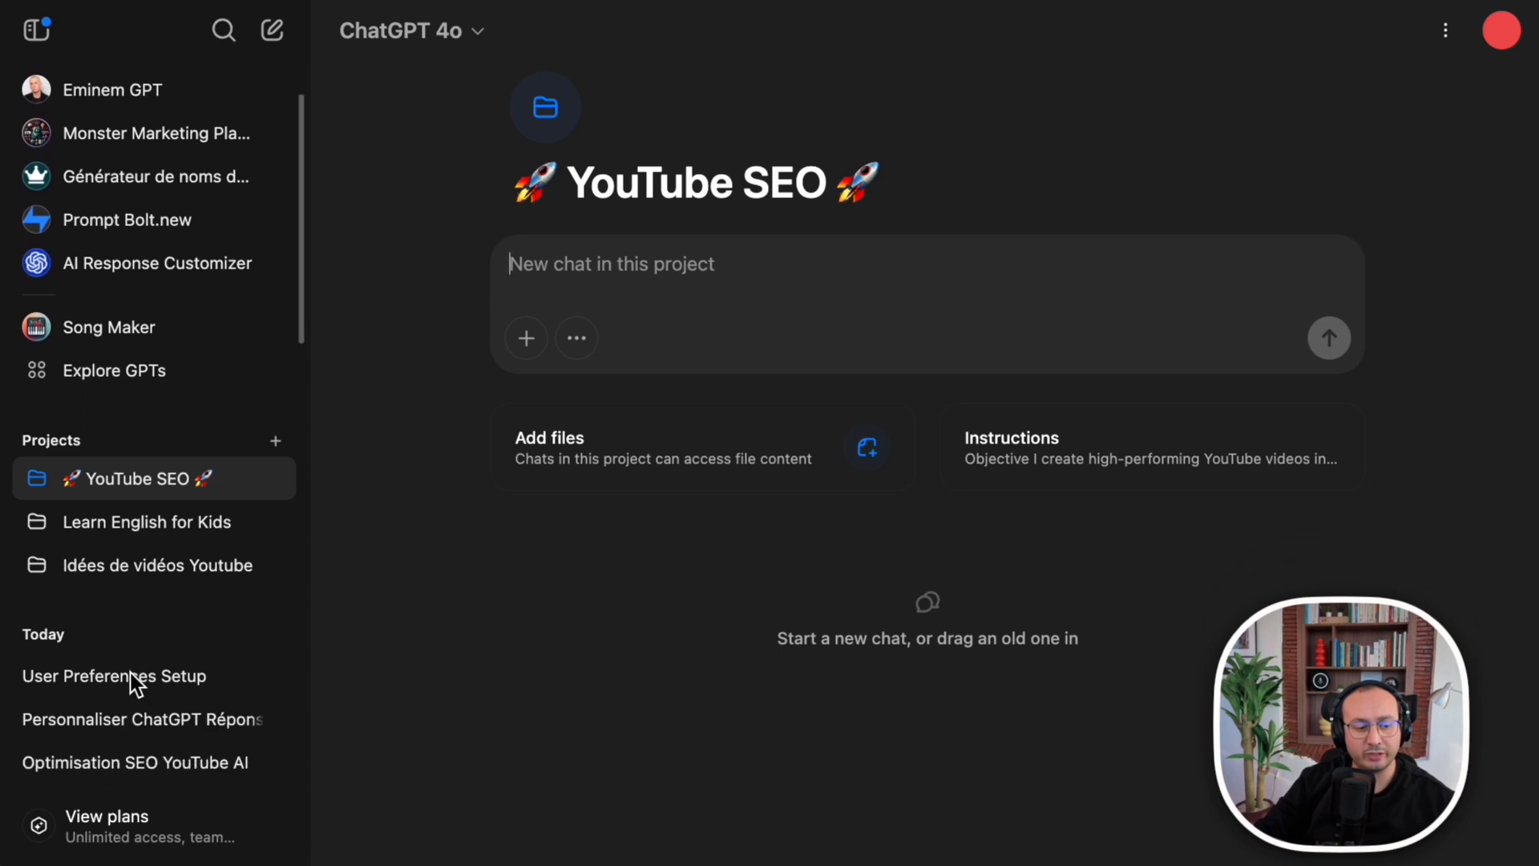